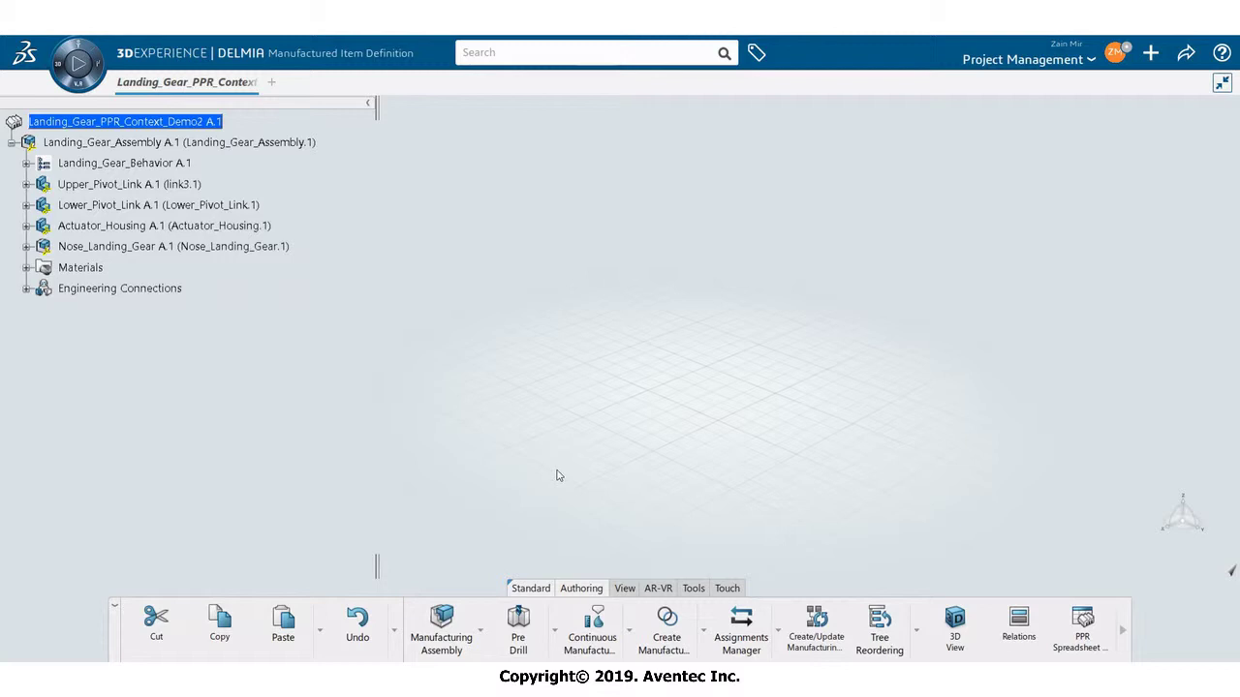
- Start generating a manufacturing assembly from Landing_Gear_Assembly A.1 under zm_Manufacturing Assembly00000531
left_click(442, 627)
left_click(104, 123)
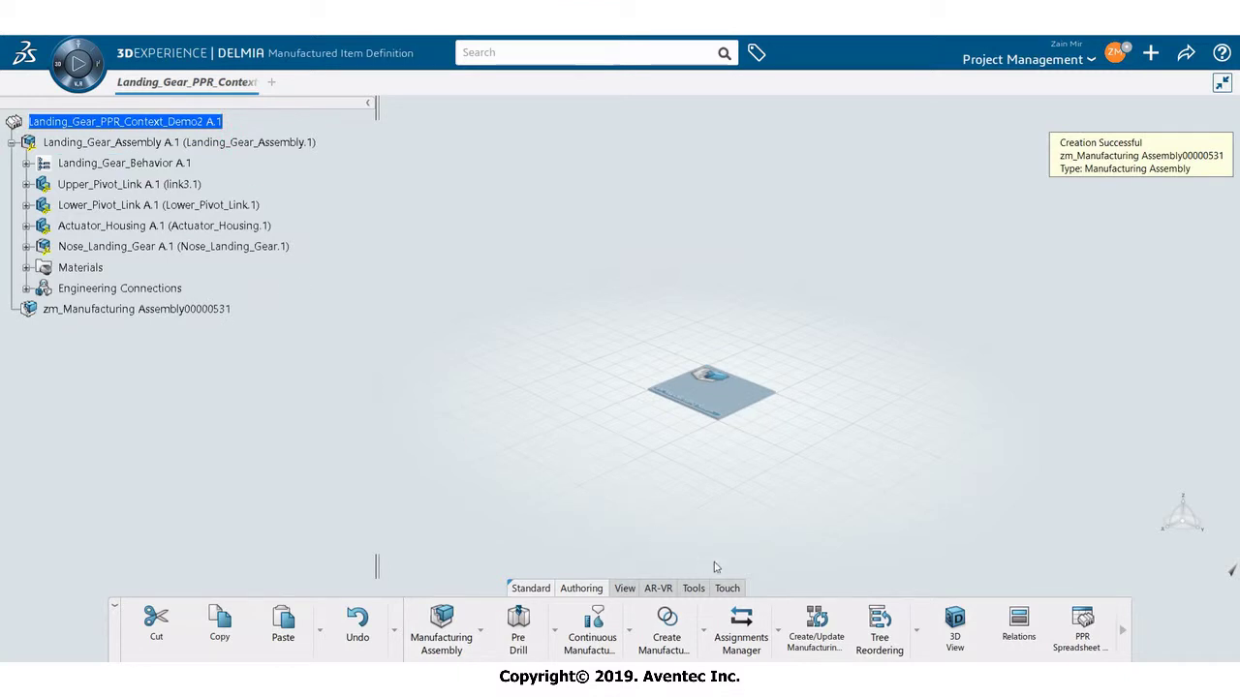
left_click(817, 628)
left_click_drag(381, 233, 517, 208)
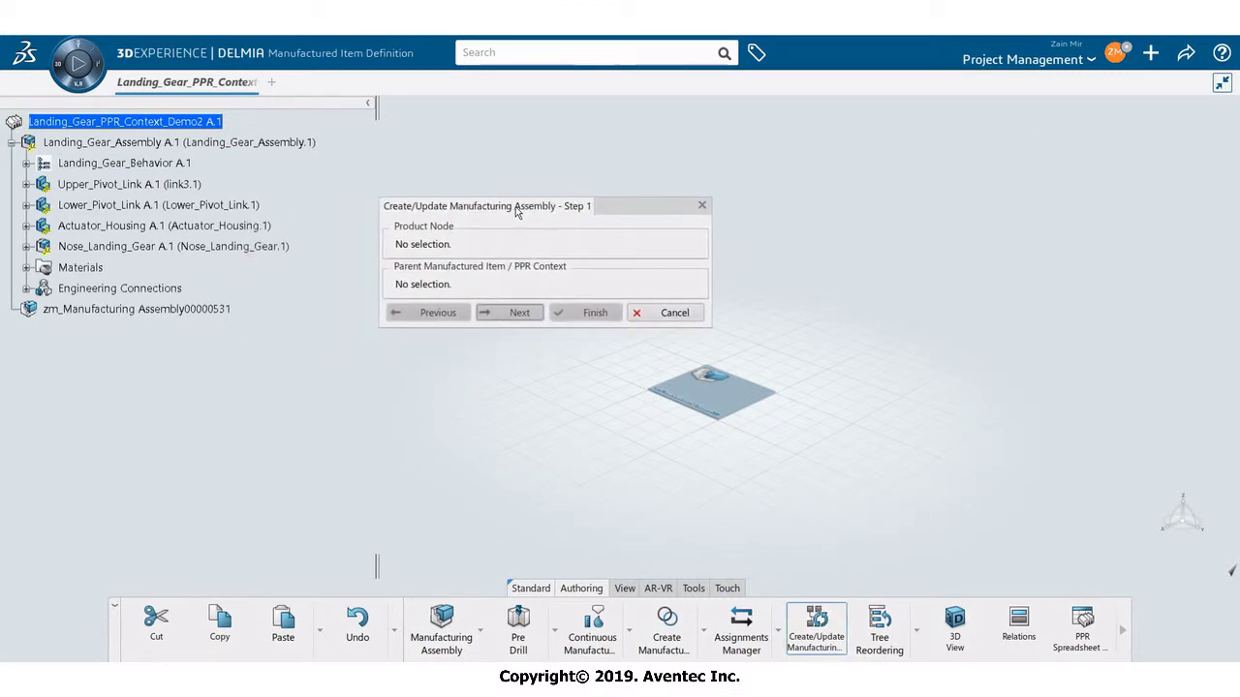
left_click(232, 144)
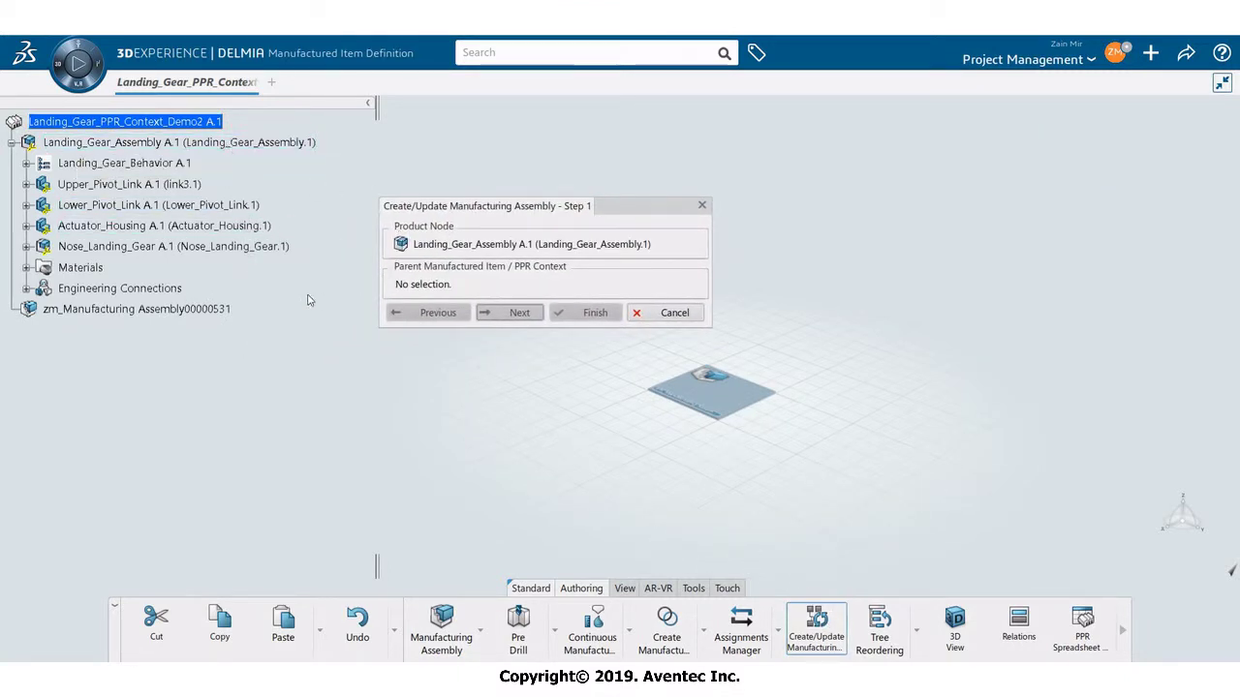
left_click(124, 309)
- Finish the wizard with single provided part reference unchecked and dismiss the report
left_click(520, 313)
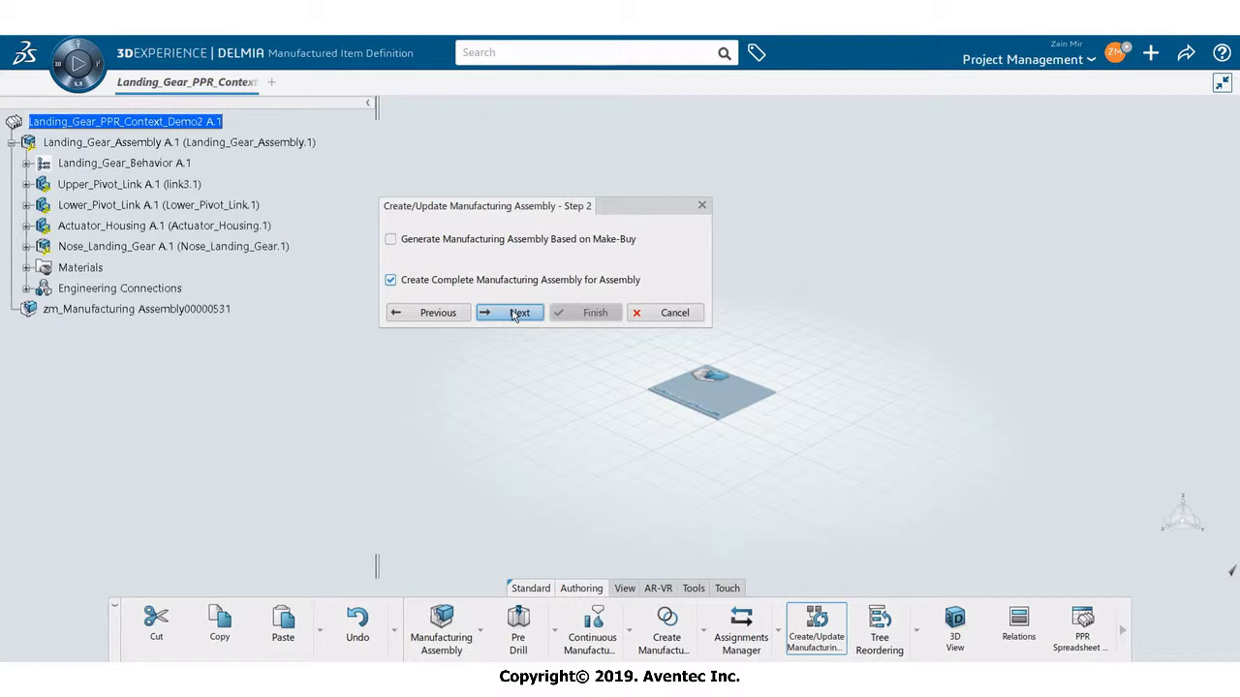
left_click(517, 313)
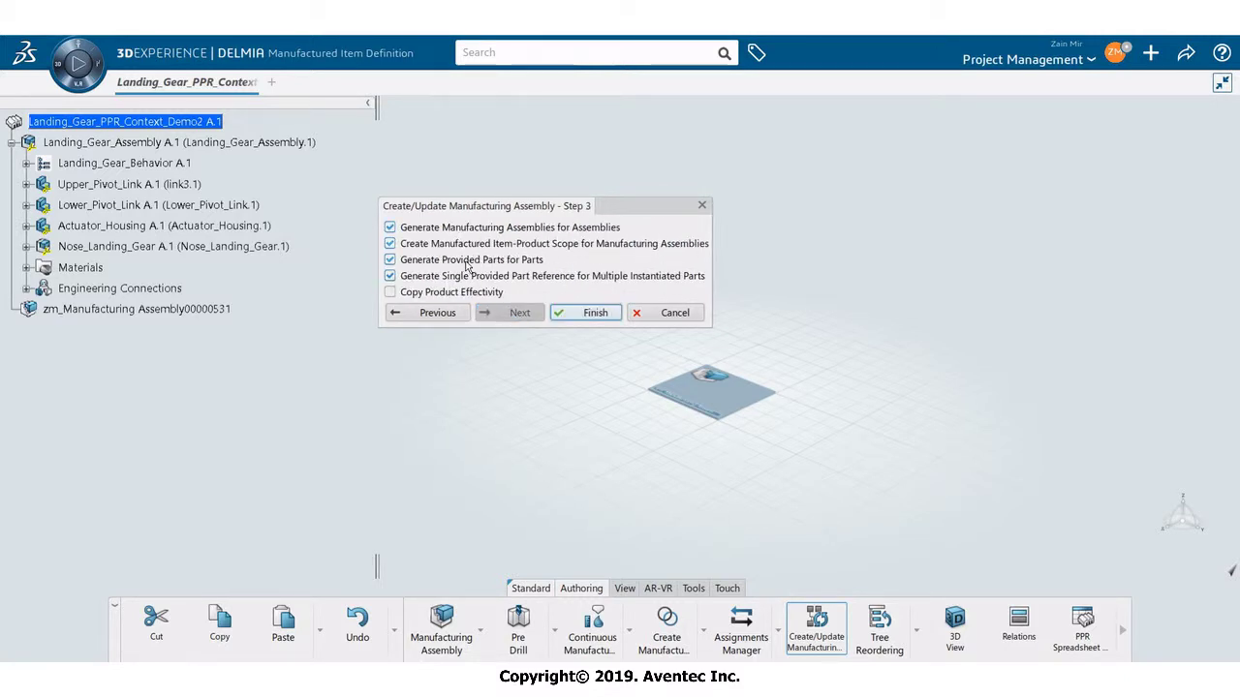
left_click(390, 276)
left_click(595, 313)
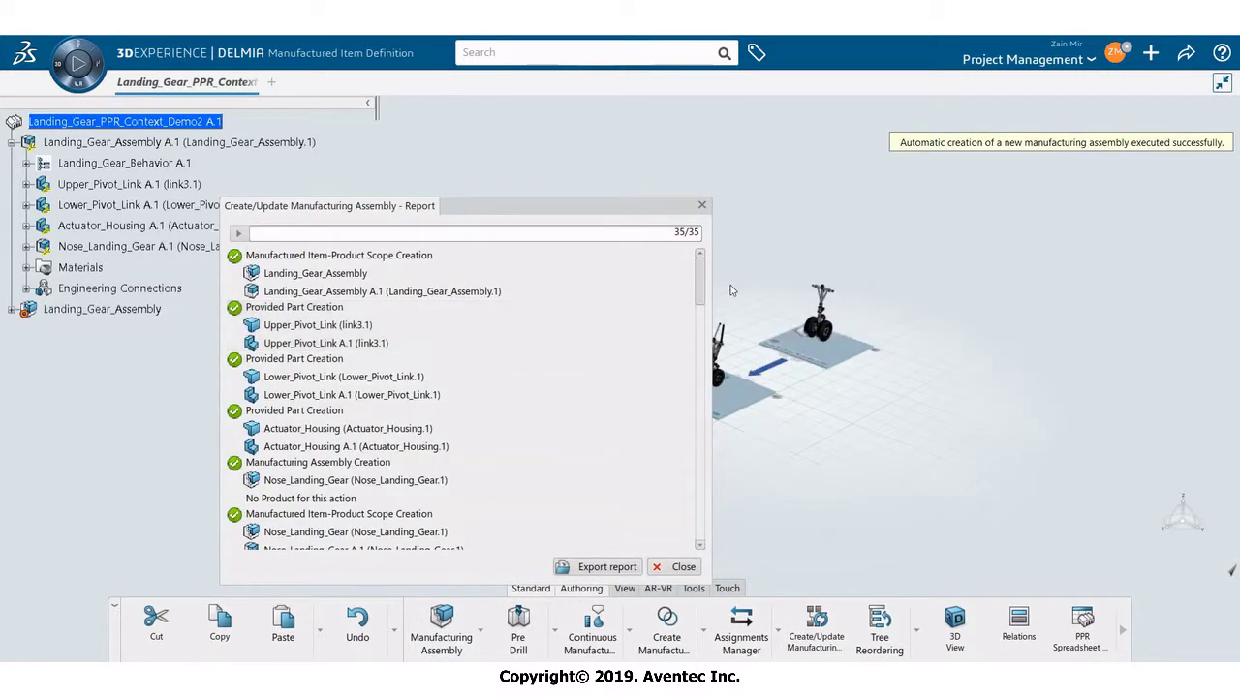
left_click_drag(700, 280, 693, 520)
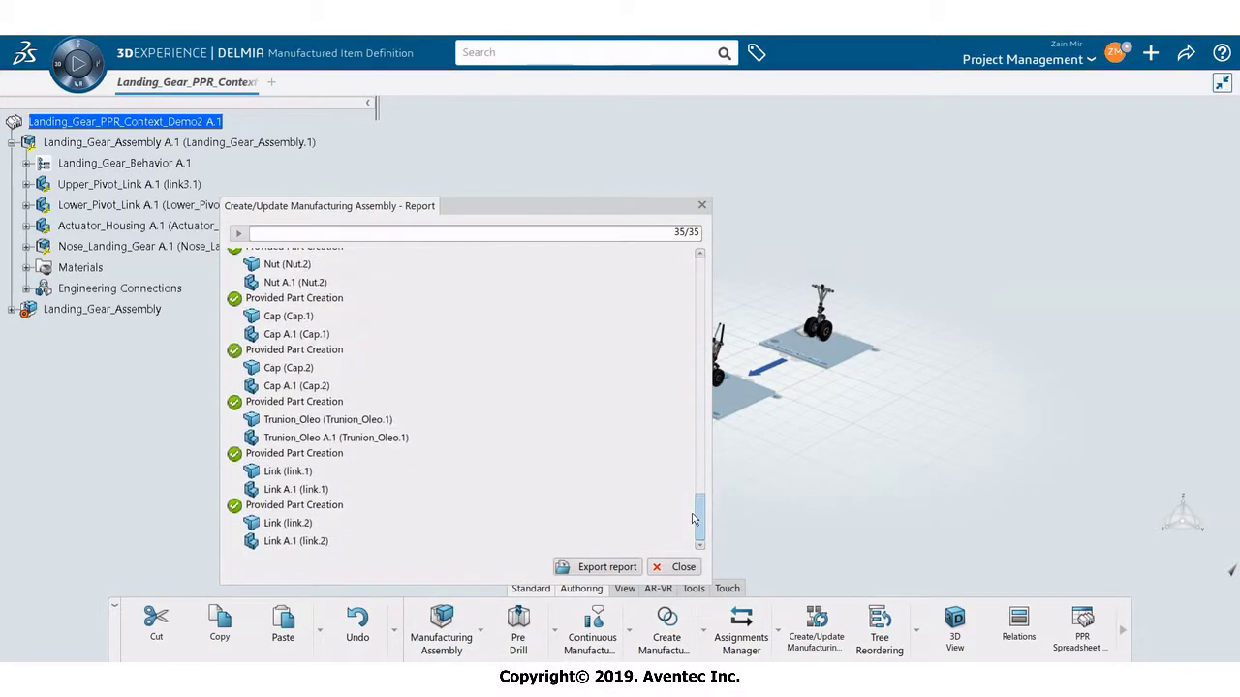
left_click(681, 566)
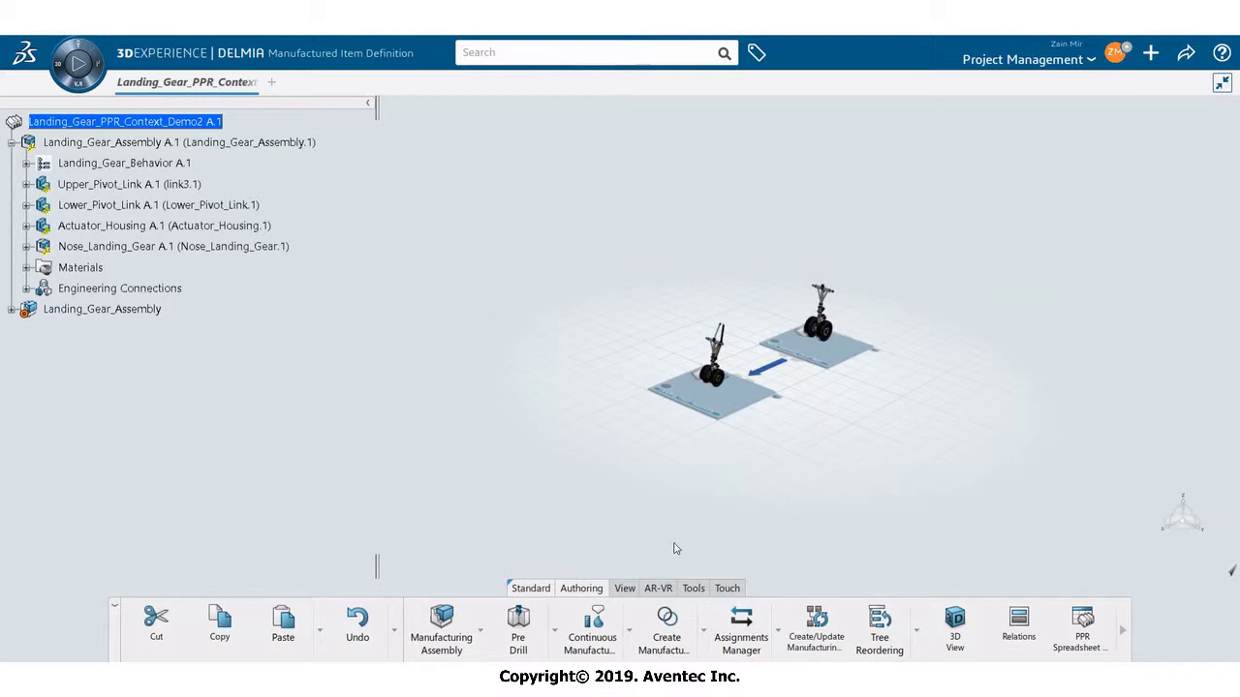
- Show all provided part tiles of the Landing_Gear_Assembly plate and reposition the view
left_click(741, 410)
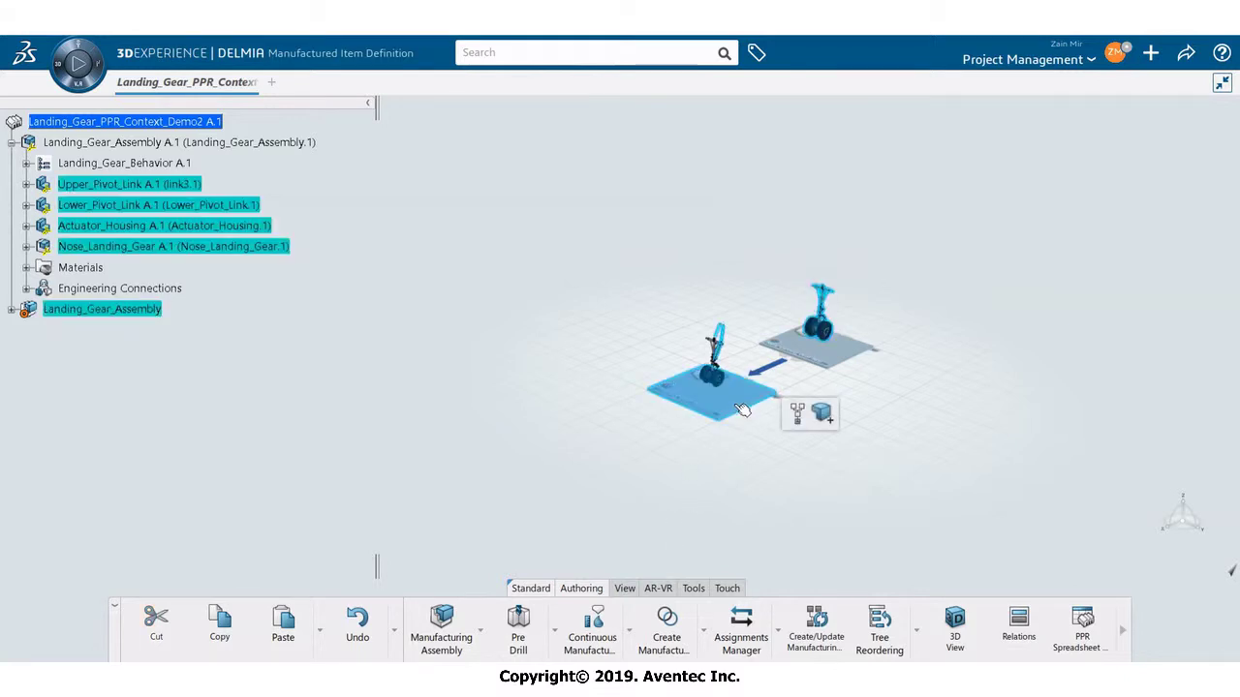
left_click(830, 439)
middle_click_drag(797, 443, 823, 479)
scroll(654, 407, "down", 5)
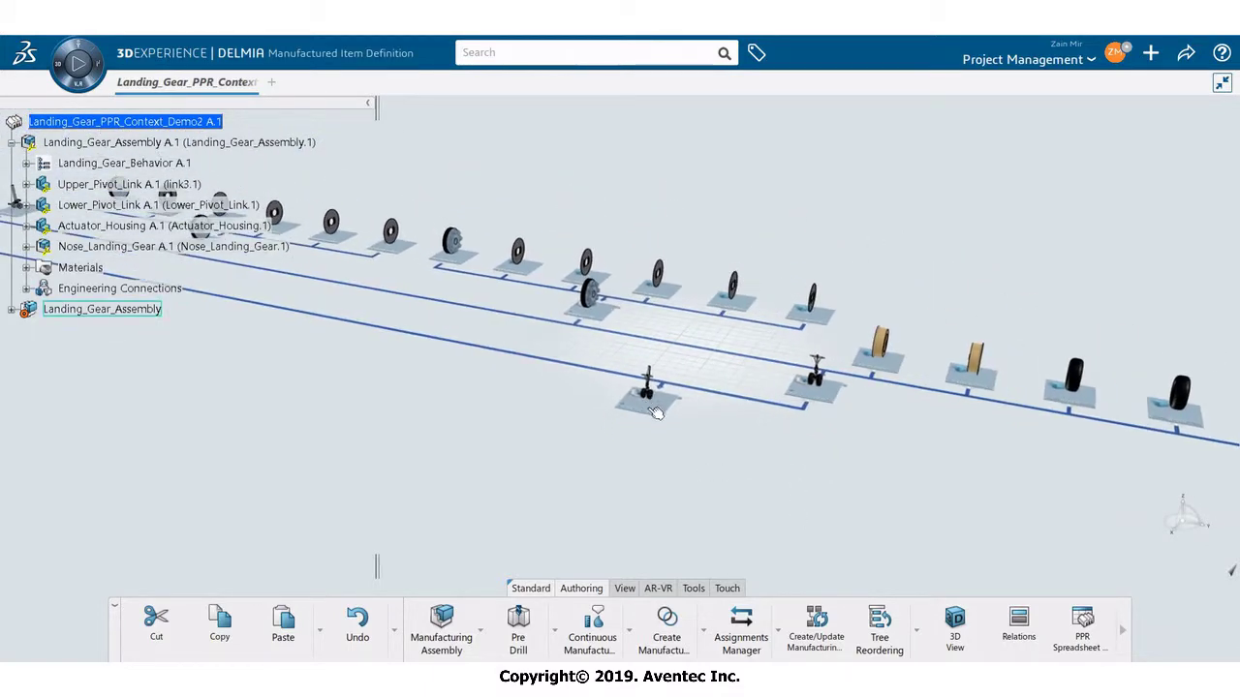
middle_click_drag(640, 411, 253, 406)
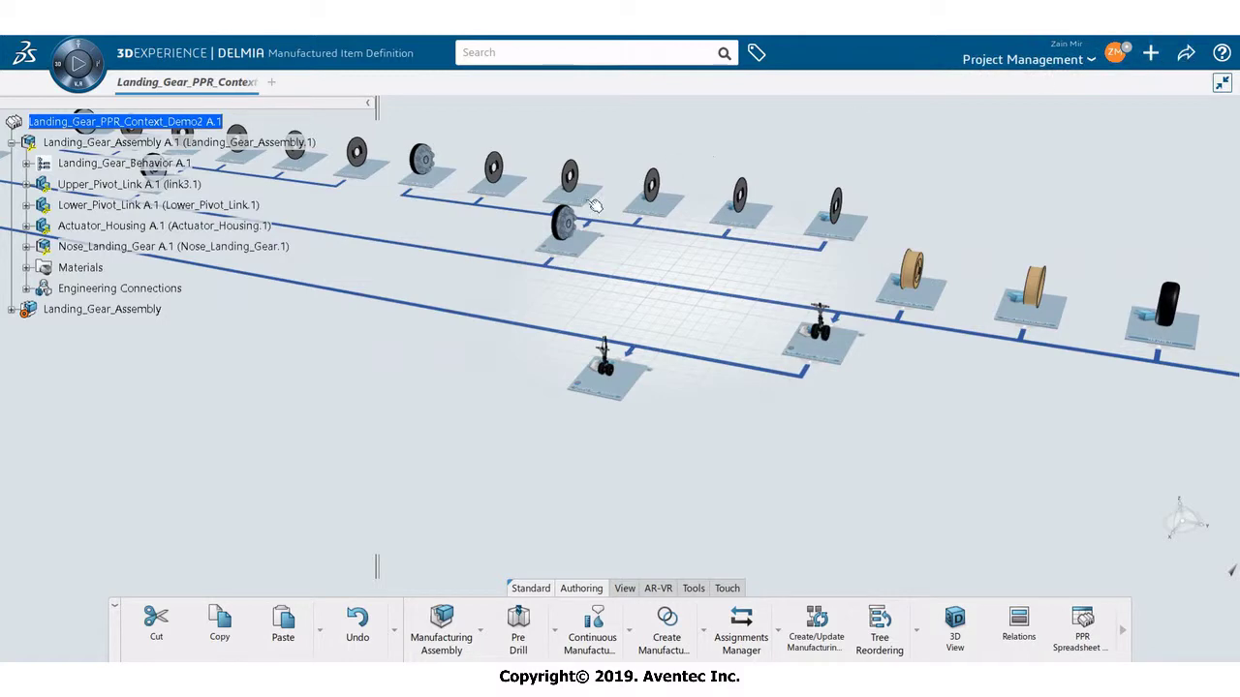
- Rename the manufacturing assembly title to Landing_Gear_Assembly_MBOM
right_click(136, 316)
left_click(155, 348)
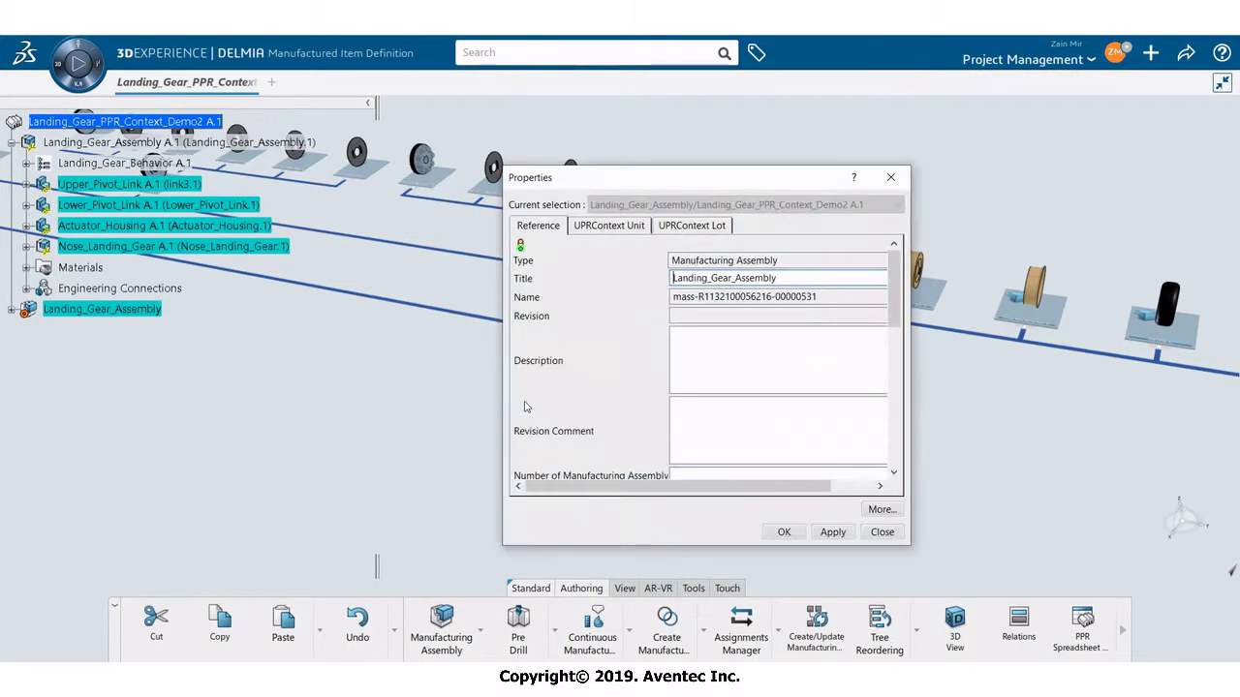
type("_MBOM")
key("Return")
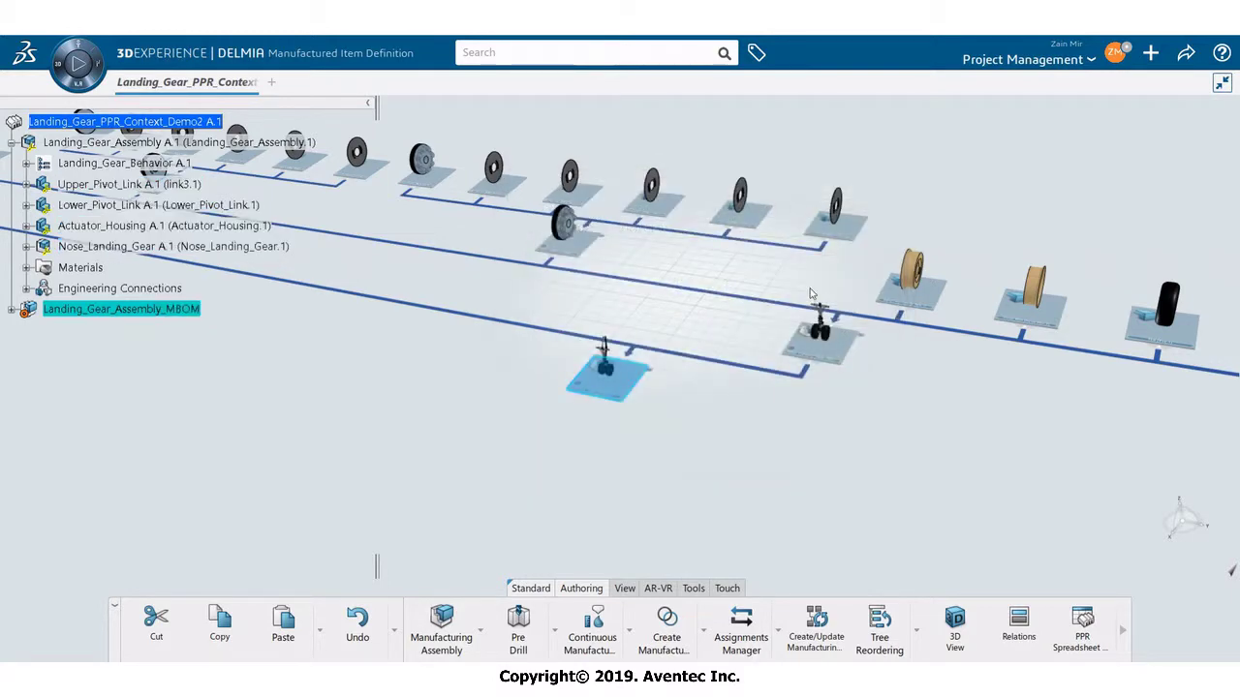
- Switch to the Collaborative Lifecycle Management app
left_click(75, 50)
scroll(360, 475, "down", 3)
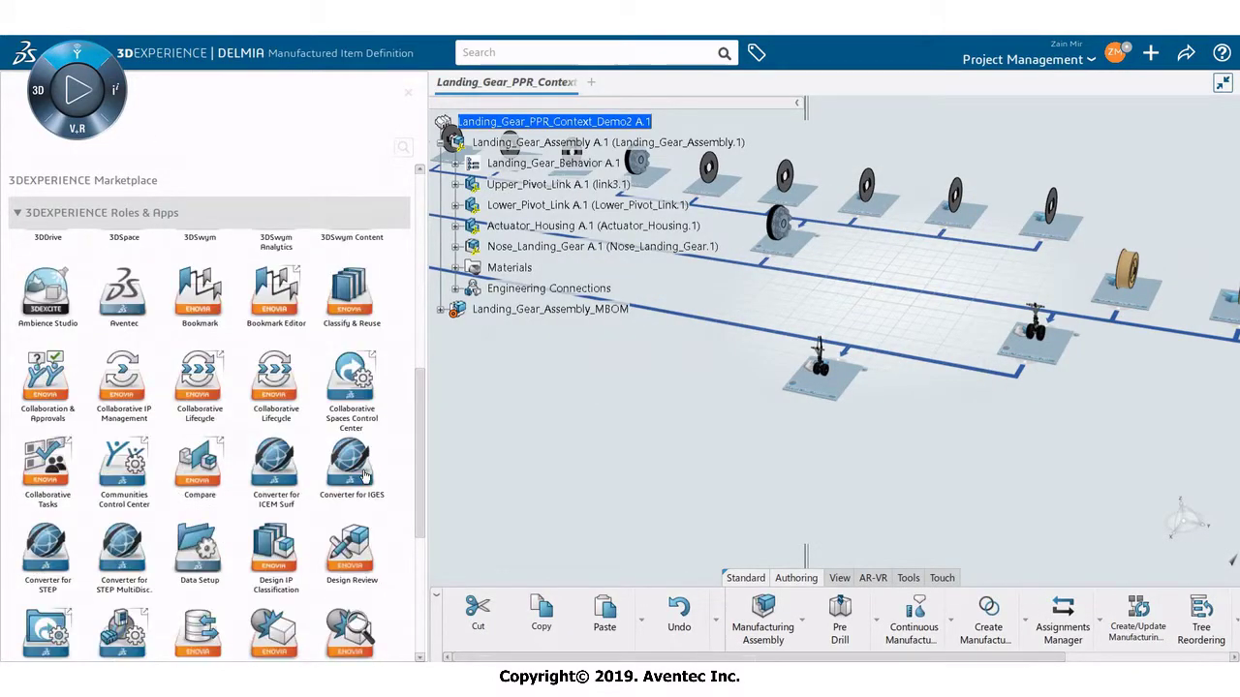
left_click(268, 391)
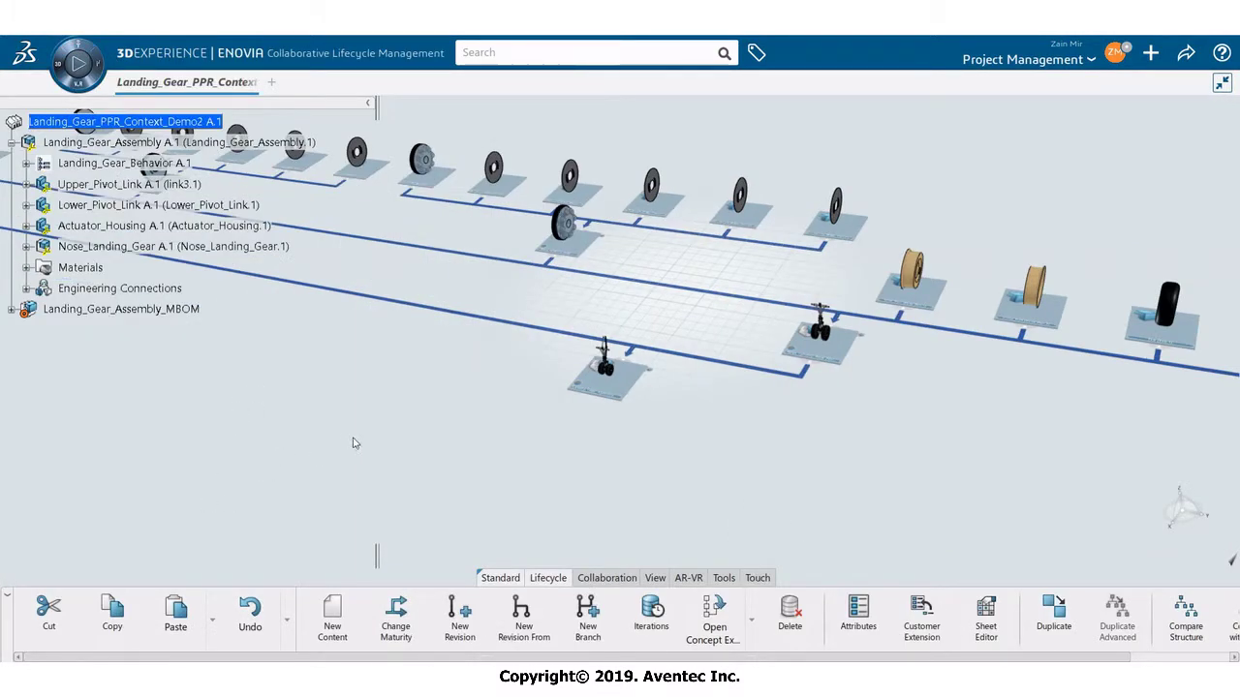
- Change Landing_Gear_Assembly_MBOM maturity to Frozen
left_click(395, 616)
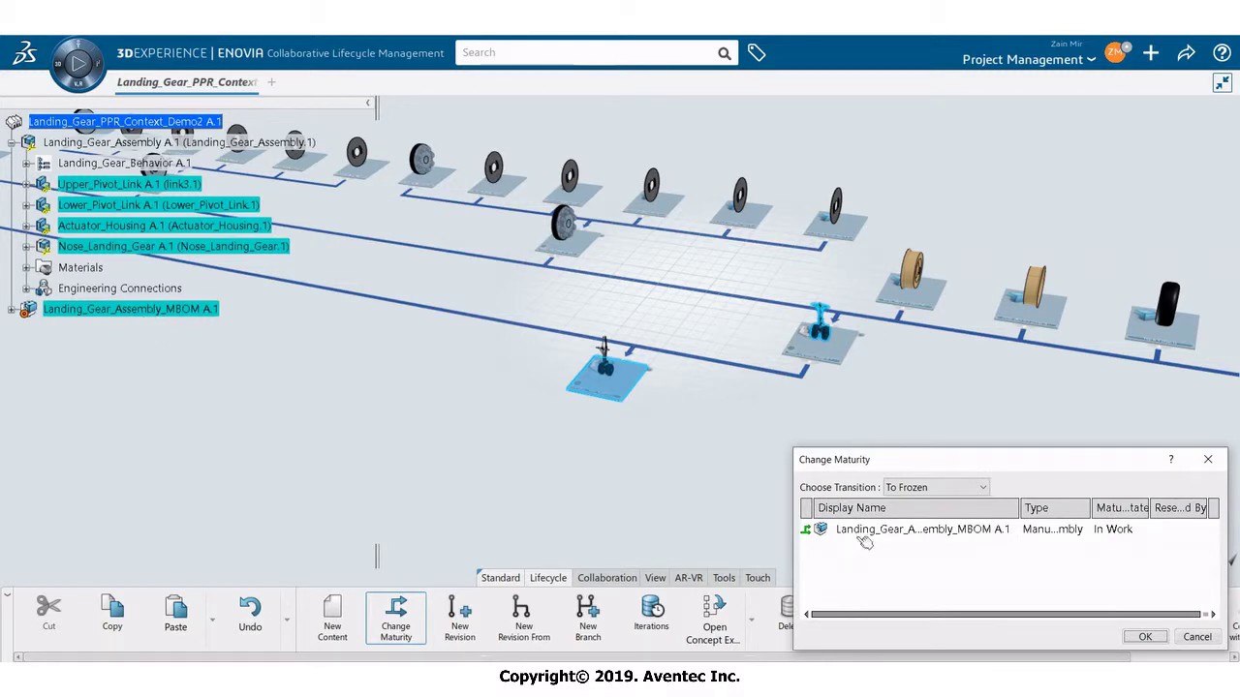
left_click_drag(790, 443, 546, 317)
left_click(647, 358)
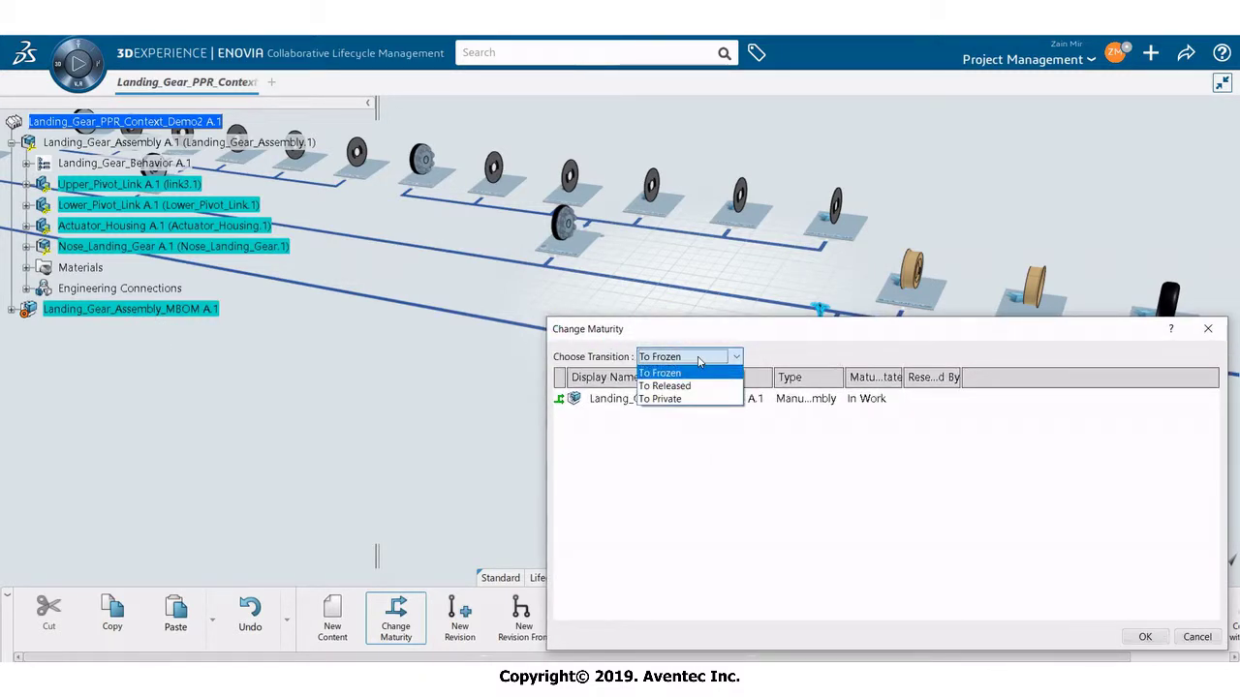
left_click(697, 373)
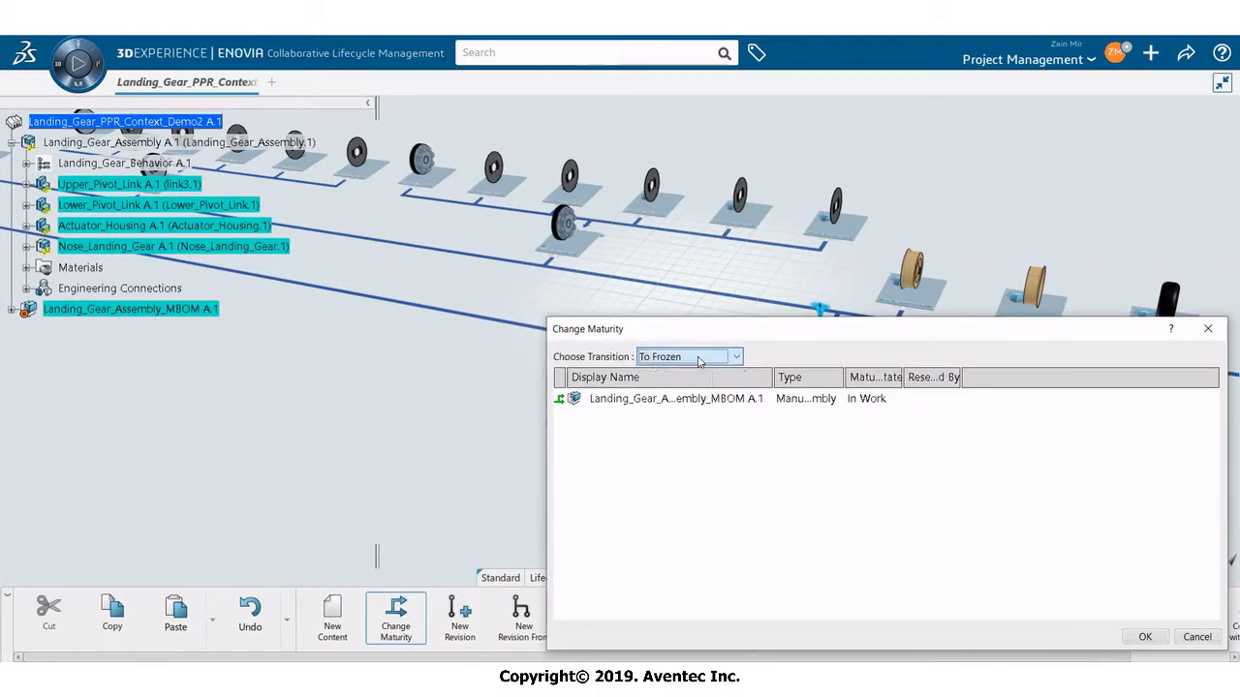
left_click(1159, 638)
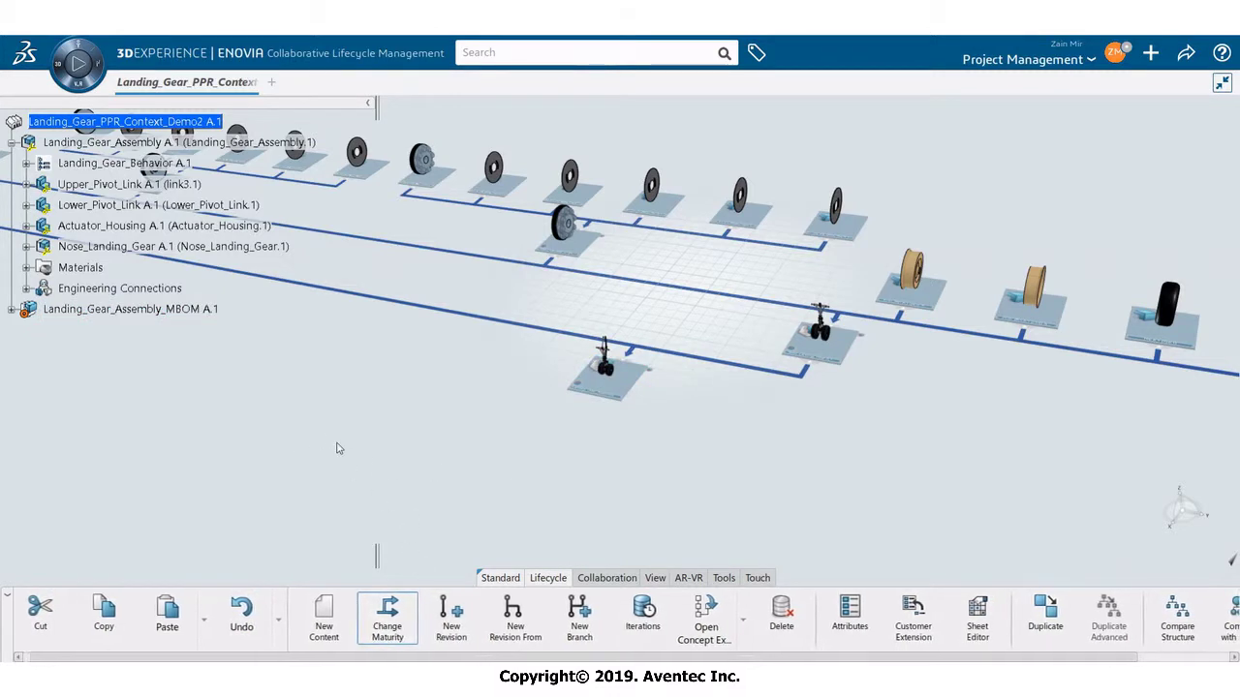
- Promote Landing_Gear_Assembly_MBOM A.1 from Frozen to Released
left_click(194, 310)
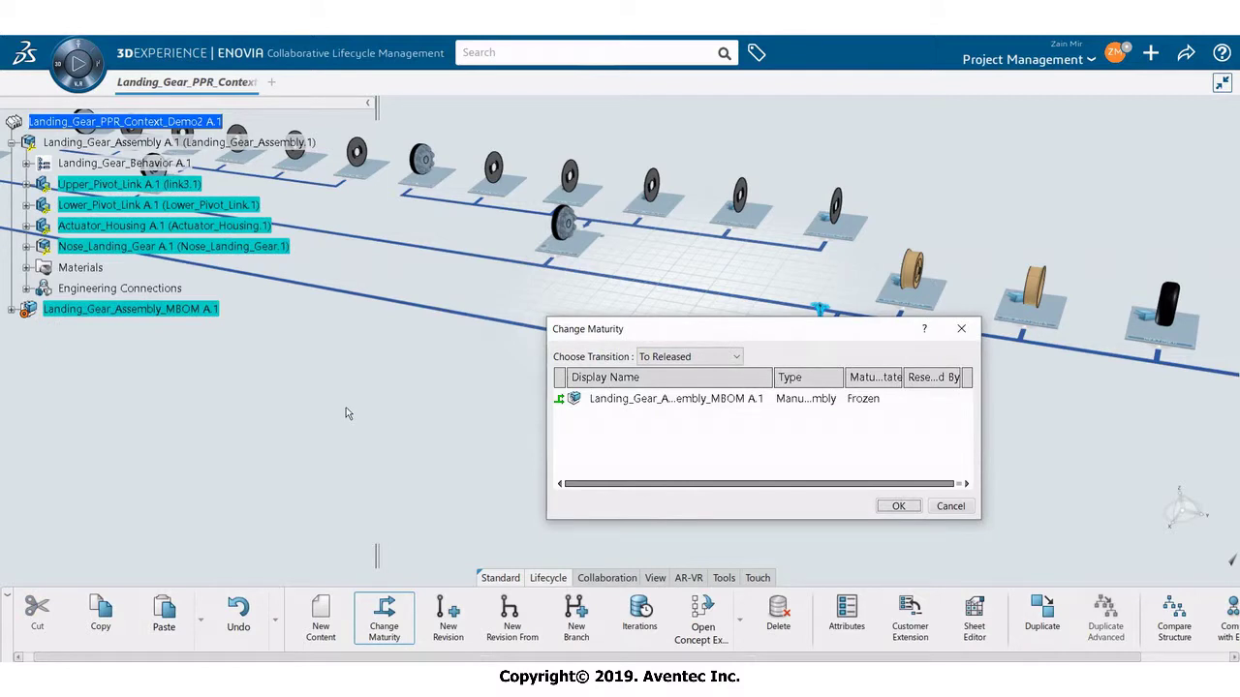
left_click_drag(546, 399, 460, 401)
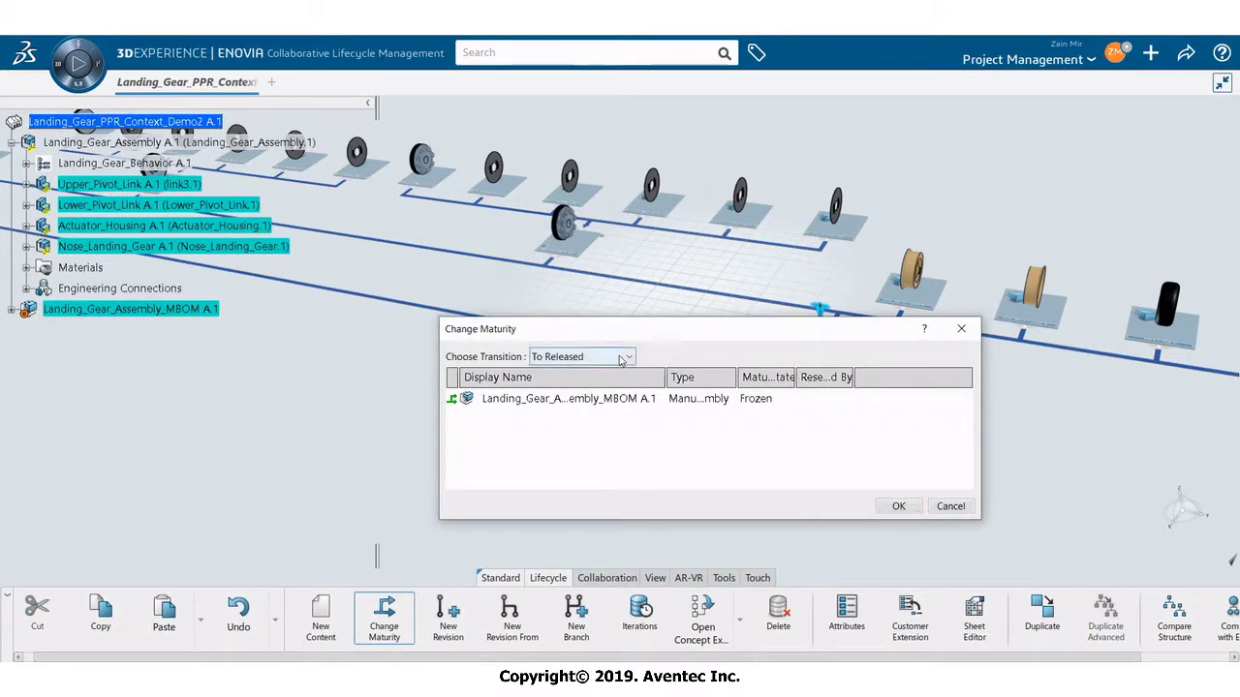
left_click(900, 506)
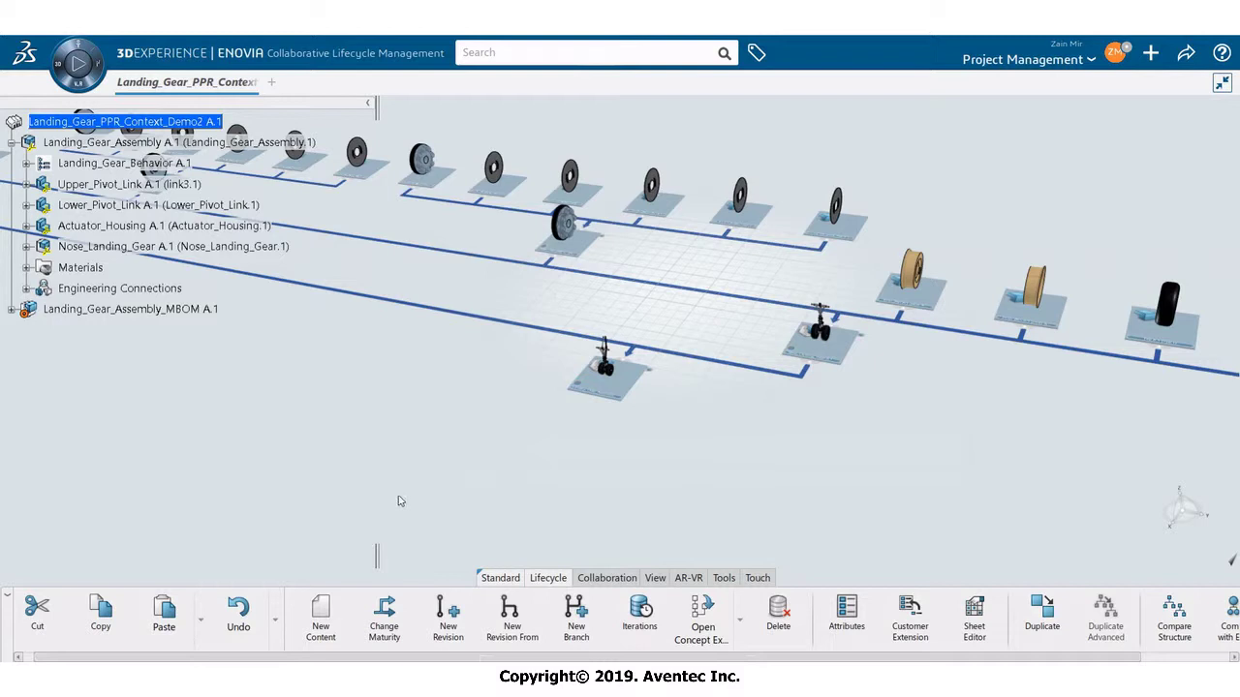
- Pan the scene and bring up the actions menu for Landing_Gear_Assembly A.1
middle_click_drag(536, 423, 682, 447)
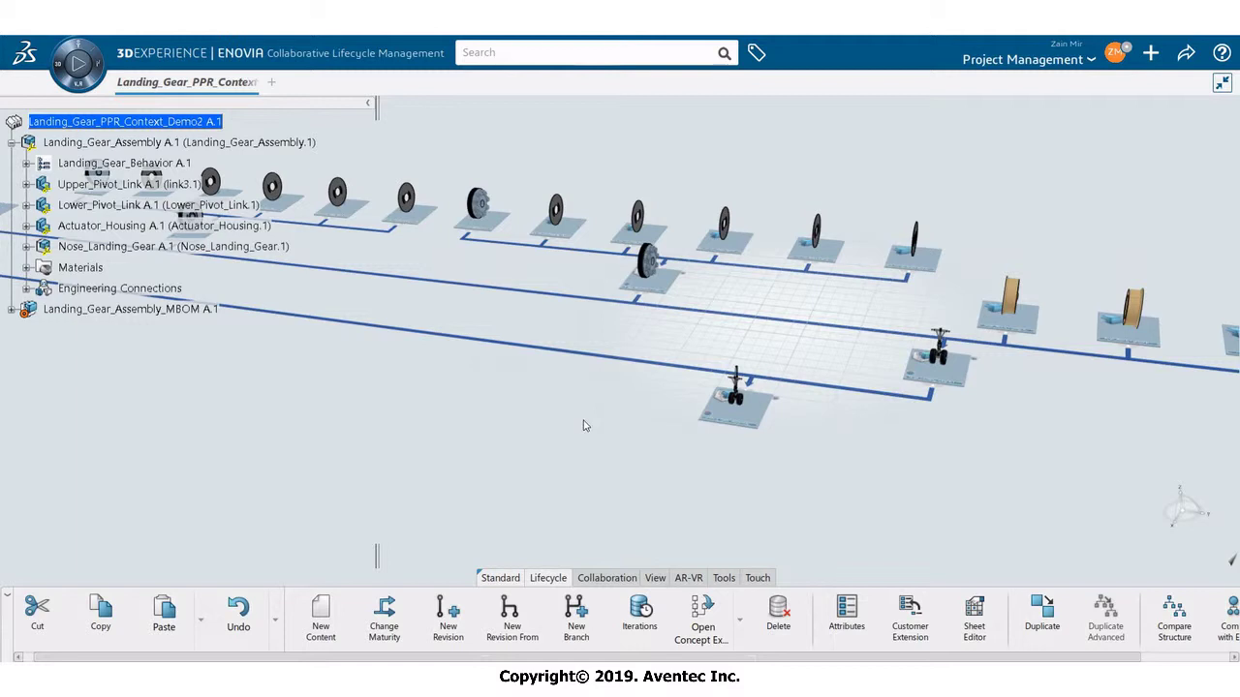
right_click(135, 143)
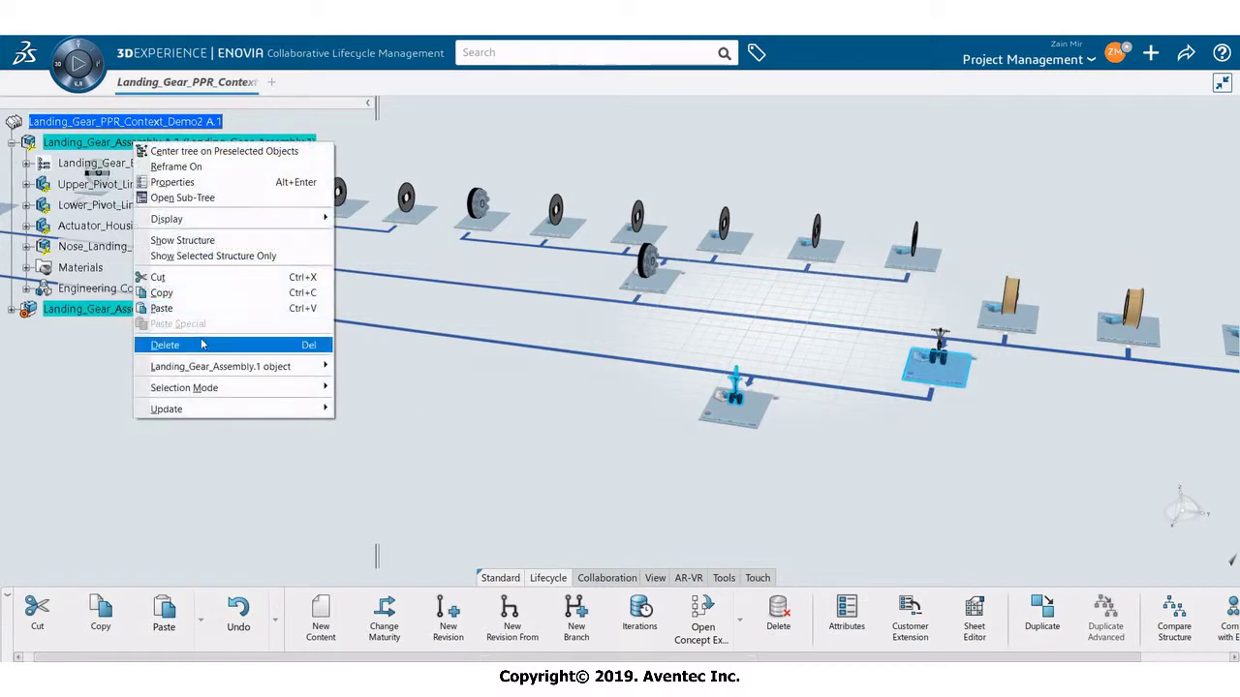
- Open Landing_Gear_Assembly A.1 in Assembly Design and insert the existing NEW_Actuator part
mouse_move(205, 369)
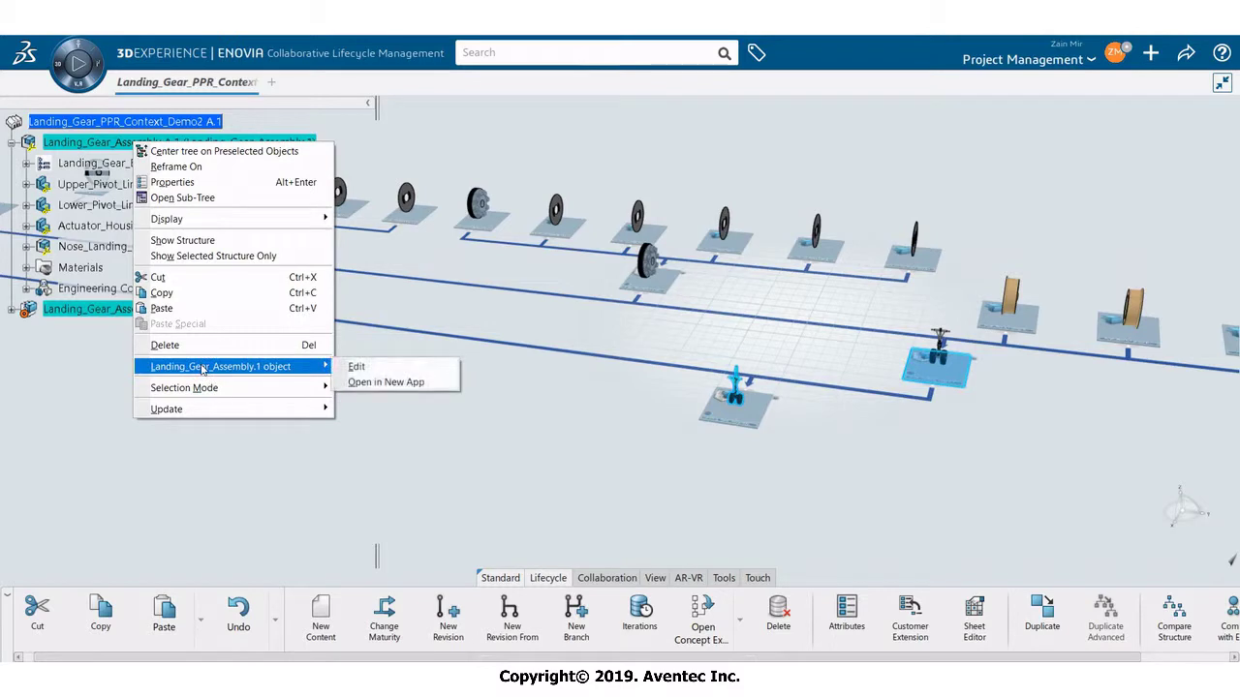
left_click(386, 383)
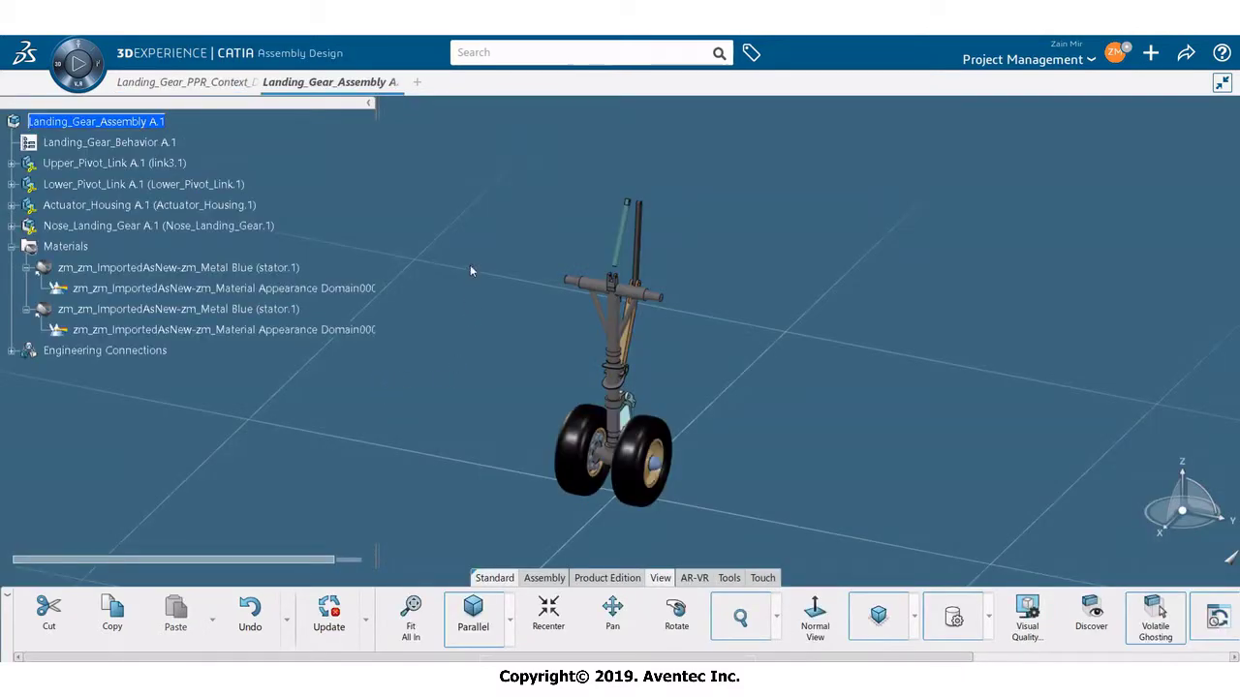
right_click(116, 124)
mouse_move(291, 399)
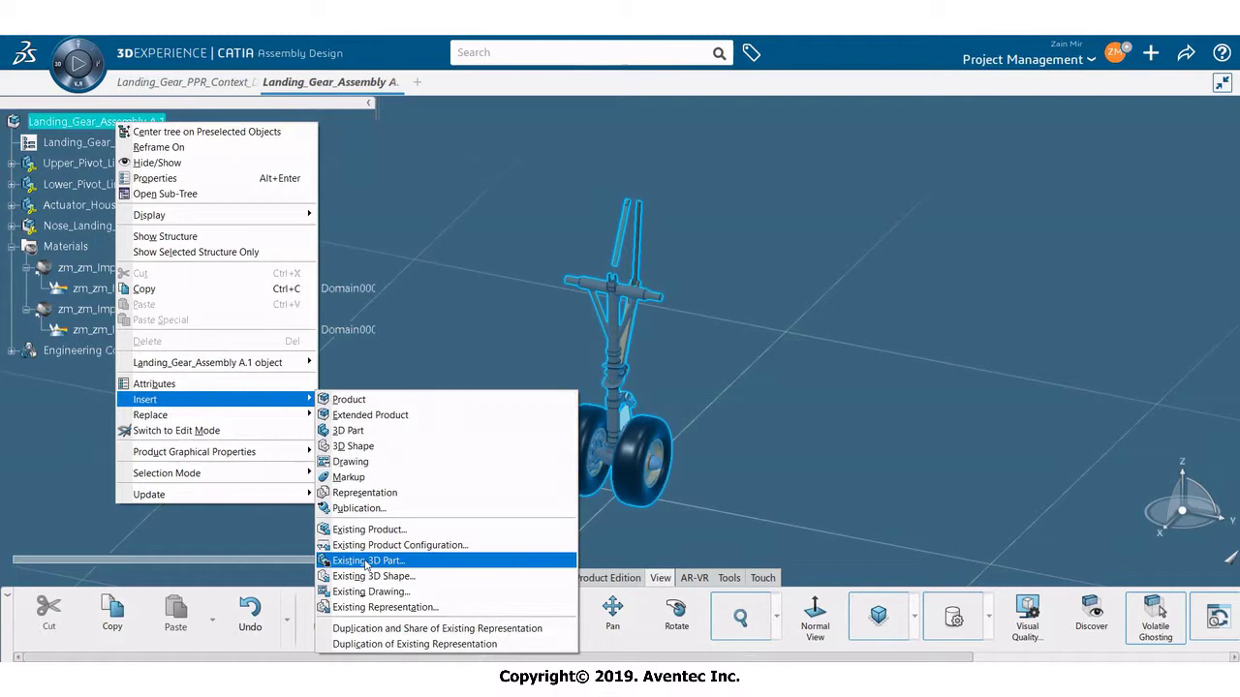
left_click(506, 54)
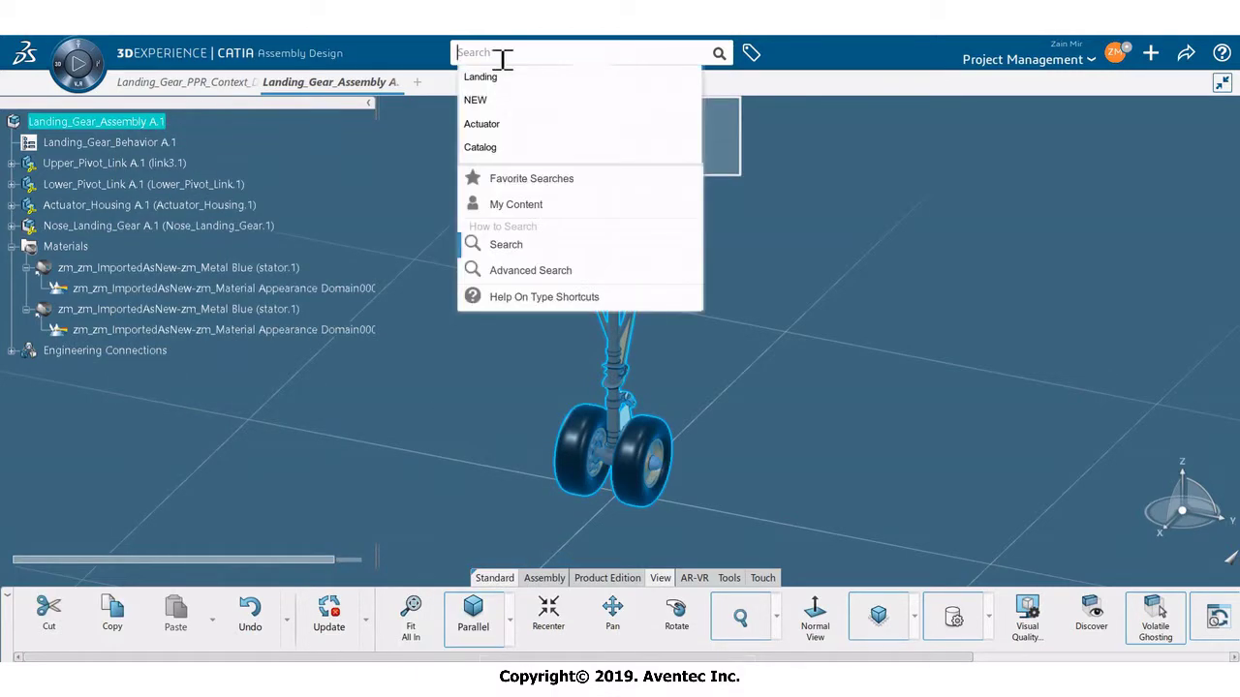
type("NEW")
key("Return")
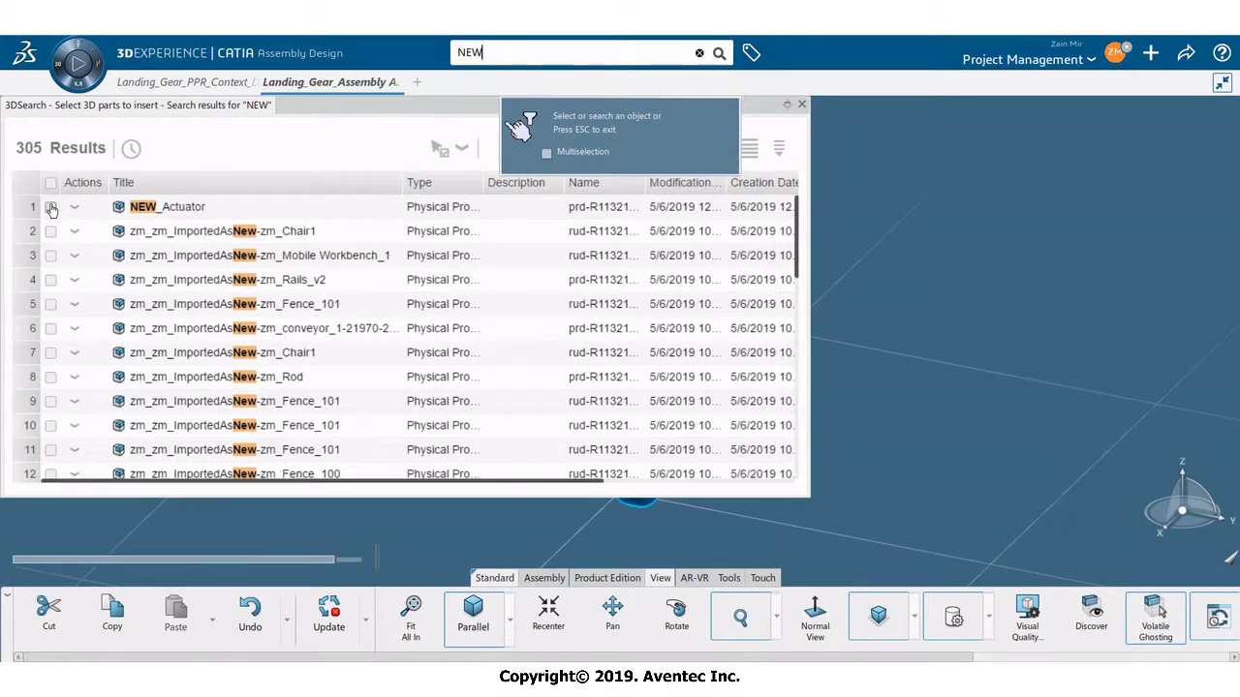
left_click(51, 207)
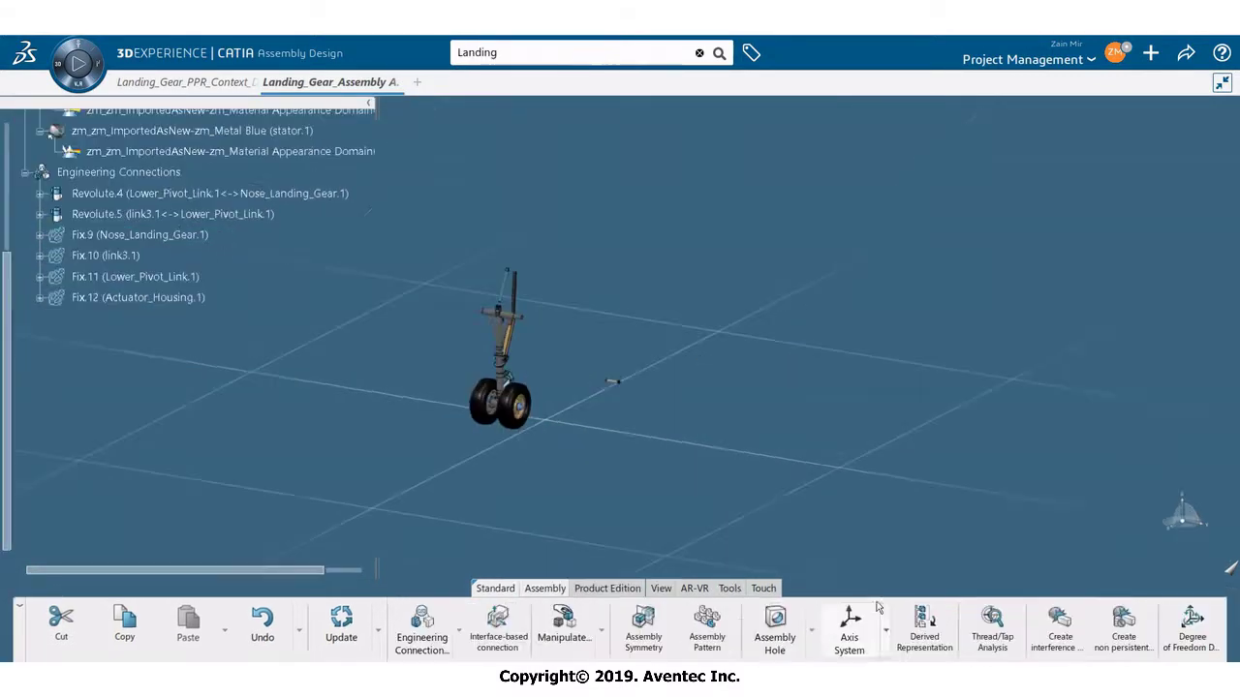
- Connect NEW_Actuator axis-to-axis with the clevis lug using a cylindrical connection
left_click(423, 622)
scroll(969, 369, "up", 5)
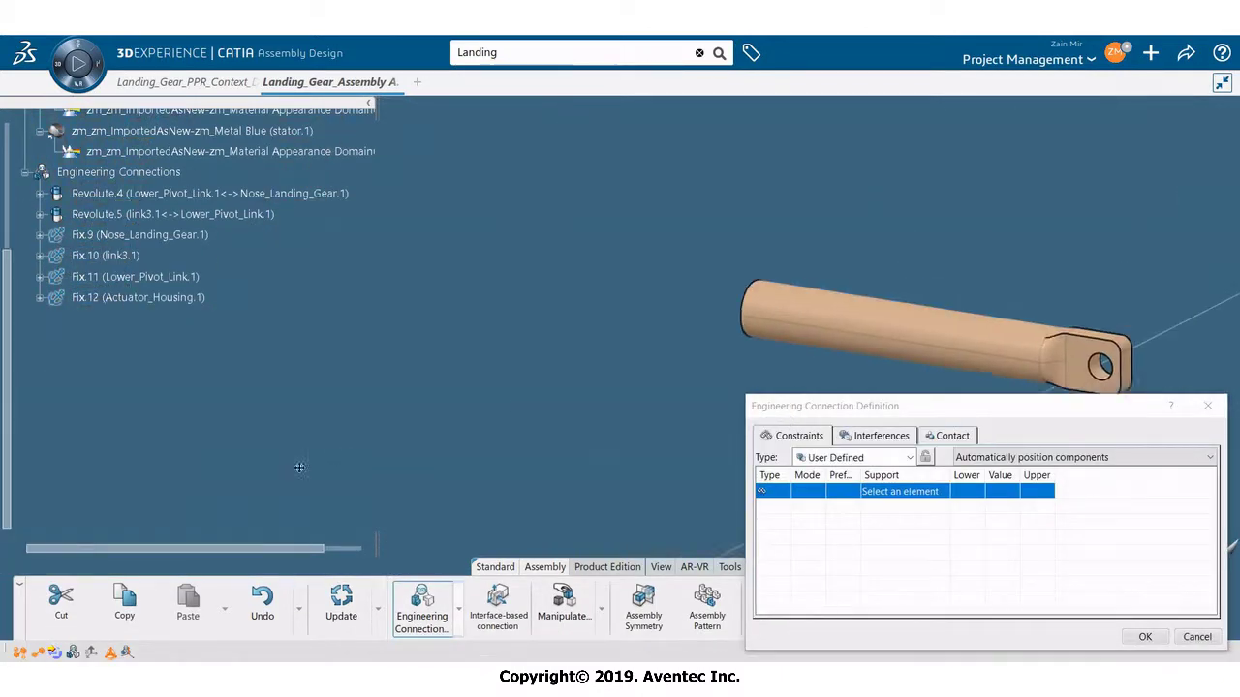
scroll(1058, 381, "down", 5)
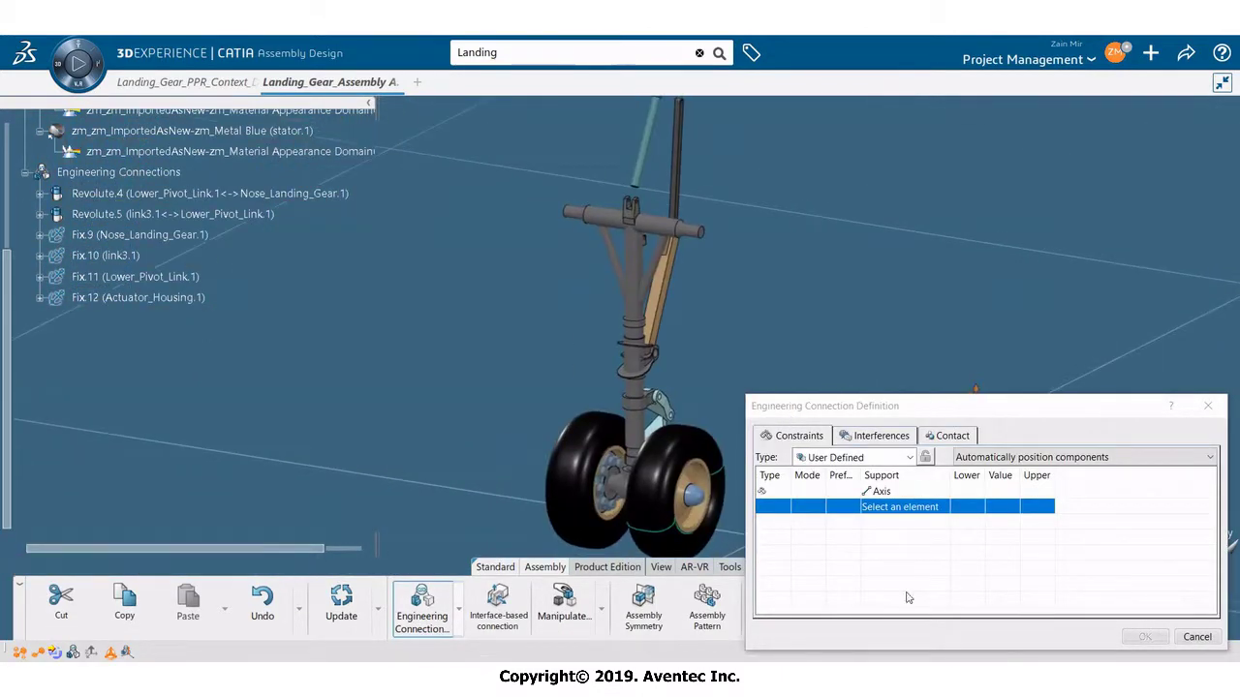
scroll(460, 244, "up", 6)
left_click(460, 244)
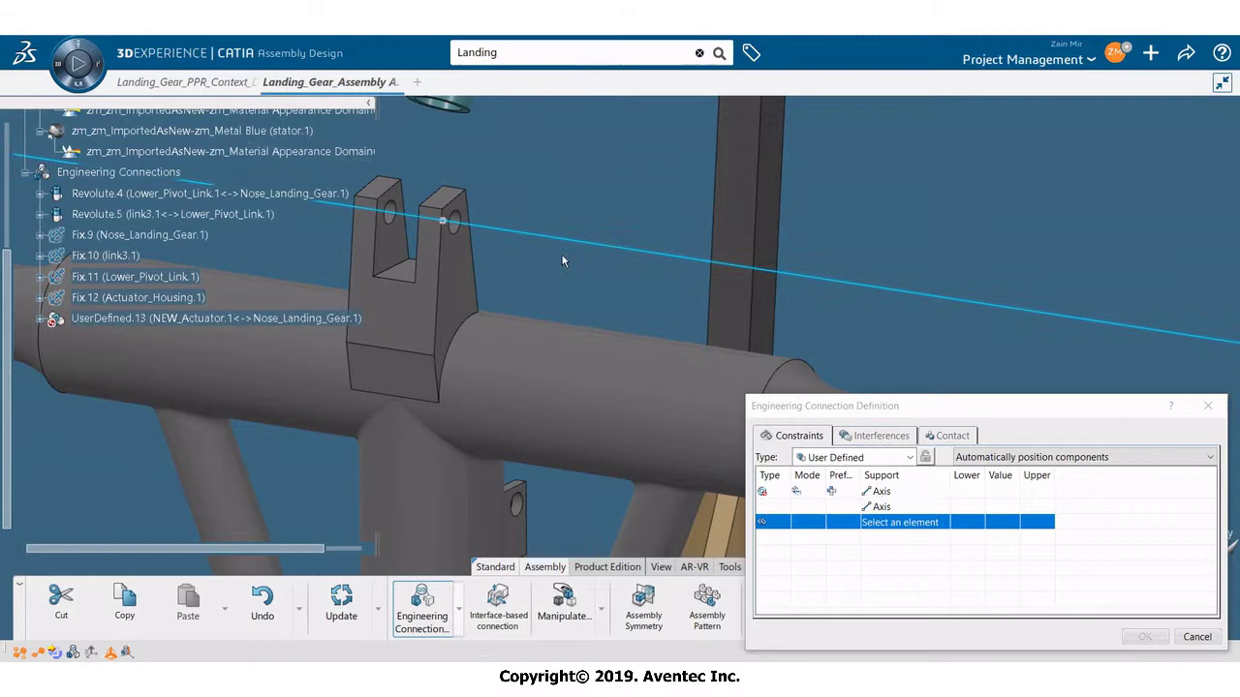
scroll(562, 255, "down", 5)
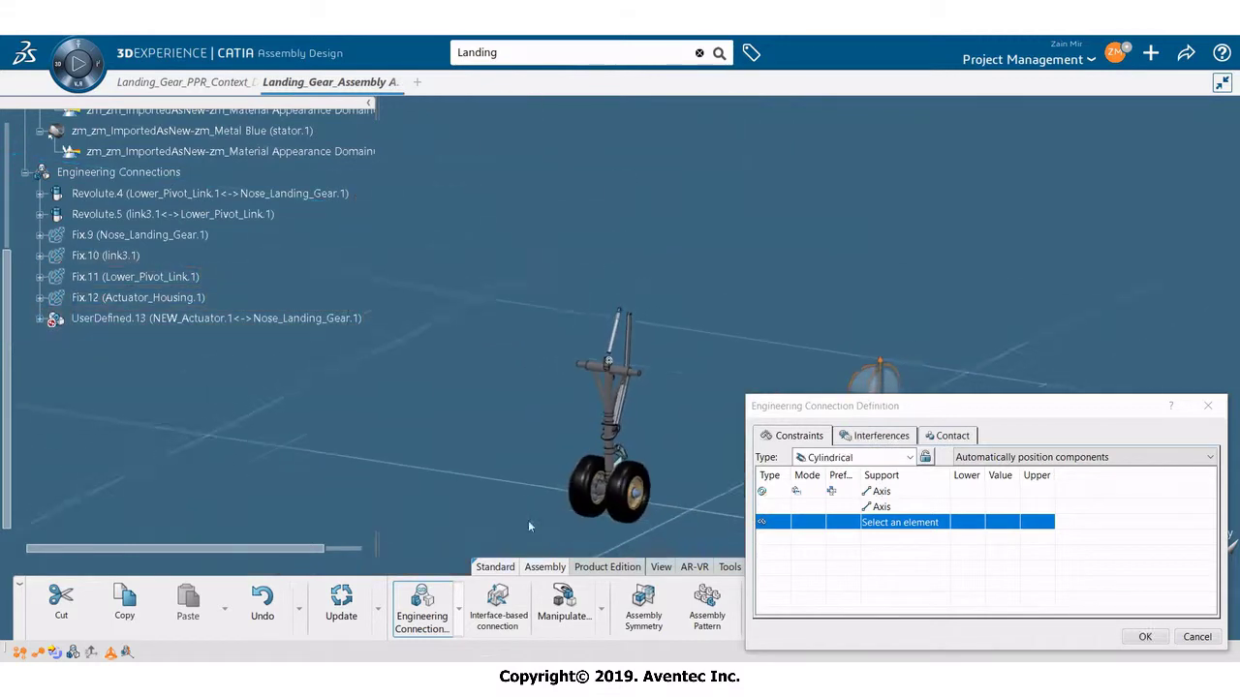
left_click(1146, 637)
left_click(587, 412)
- Snap the actuator end face into the crossbar clevis
scroll(636, 425, "up", 3)
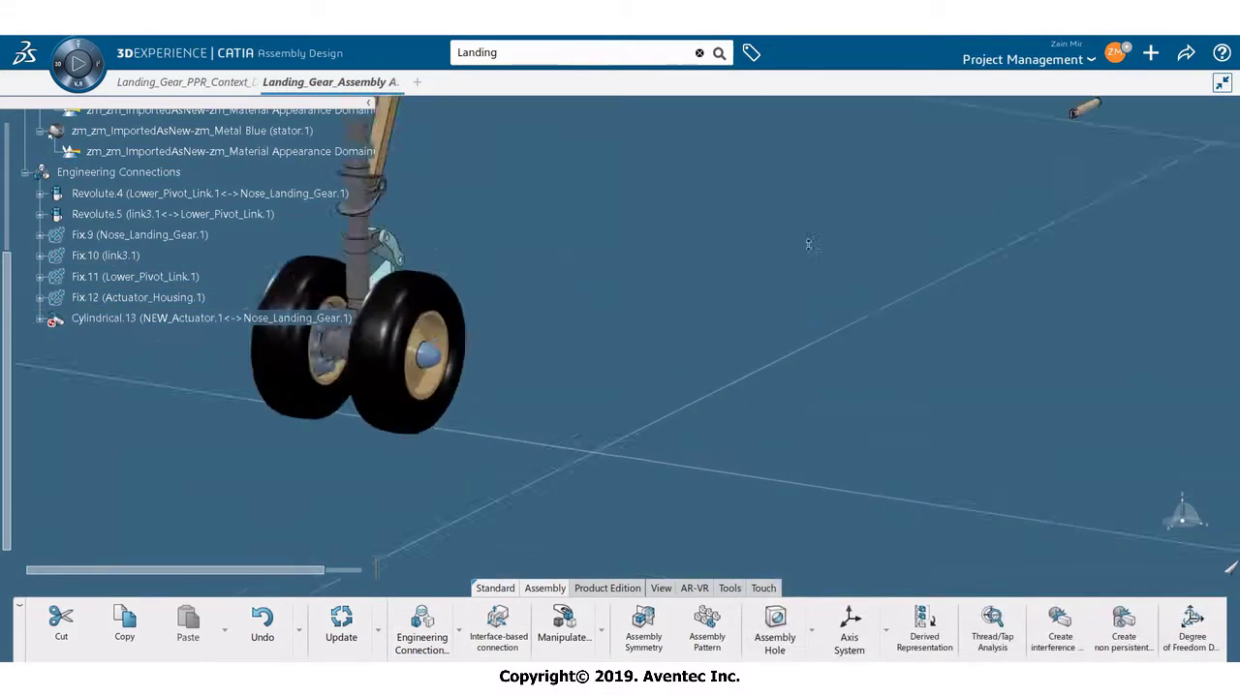
middle_click_drag(809, 245, 445, 527)
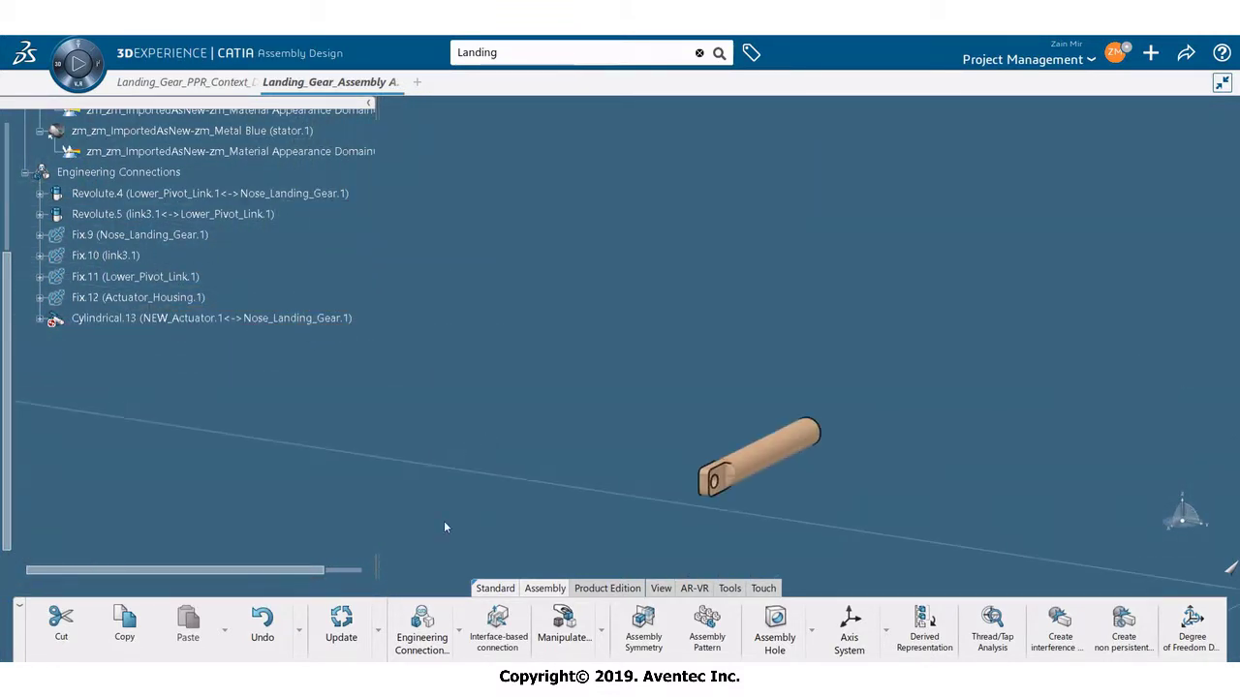
left_click(460, 630)
left_click(601, 629)
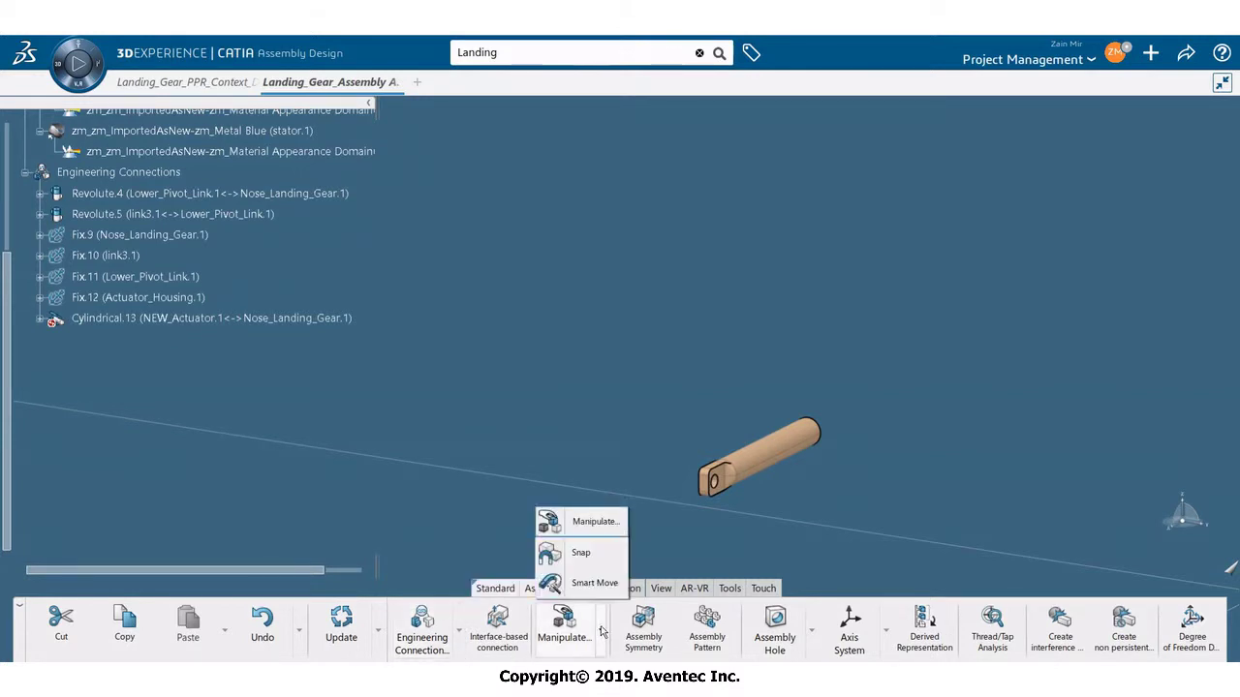
left_click(582, 553)
left_click(724, 492)
middle_click_drag(725, 492, 558, 398)
scroll(620, 411, "up", 5)
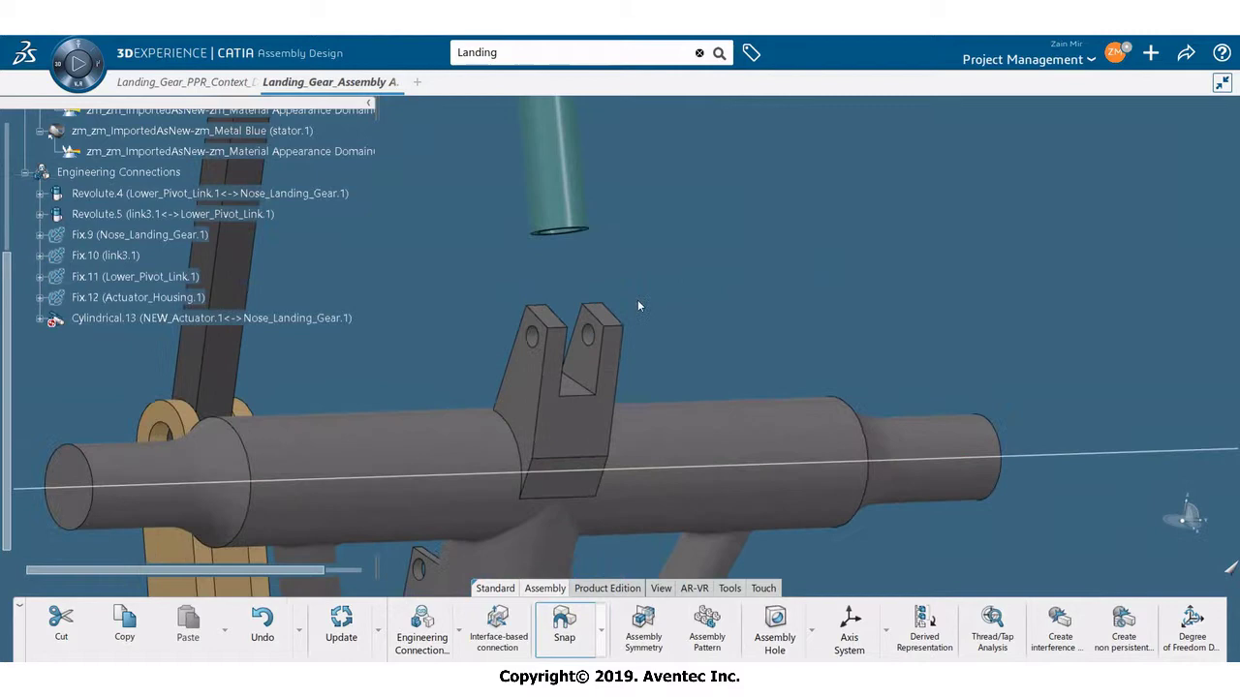
left_click(586, 330)
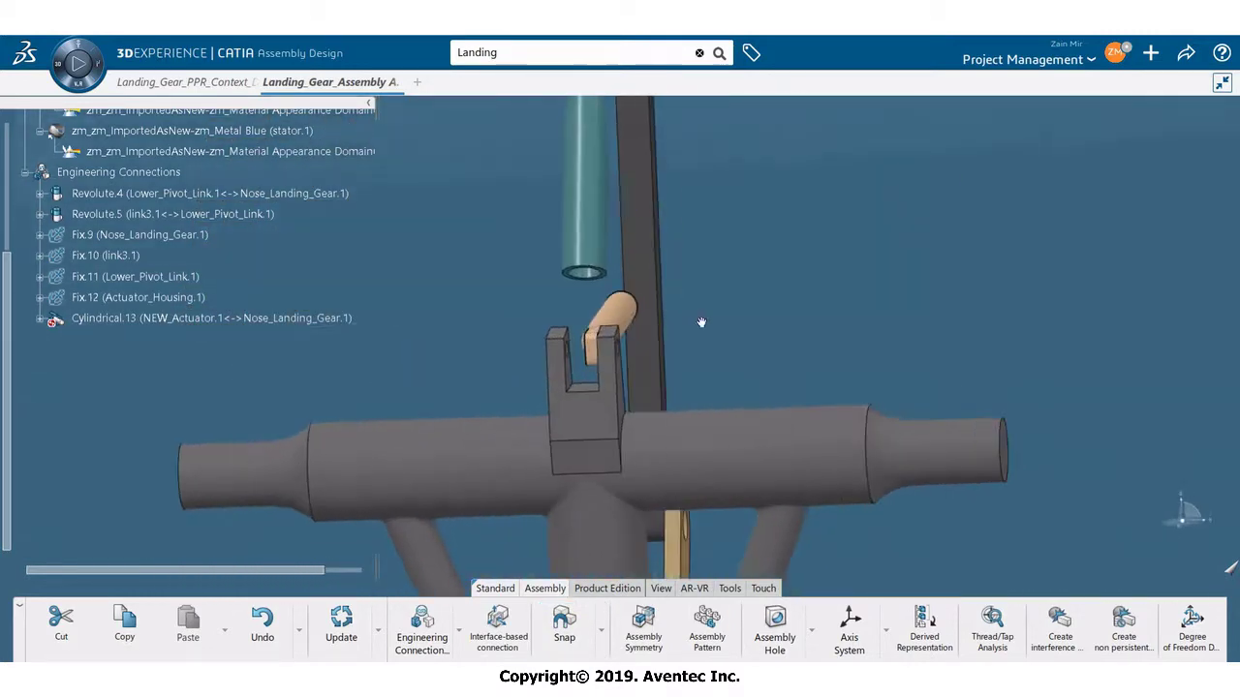
- Add a second cylindrical connection aligning the actuator with the housing axis
left_click(423, 625)
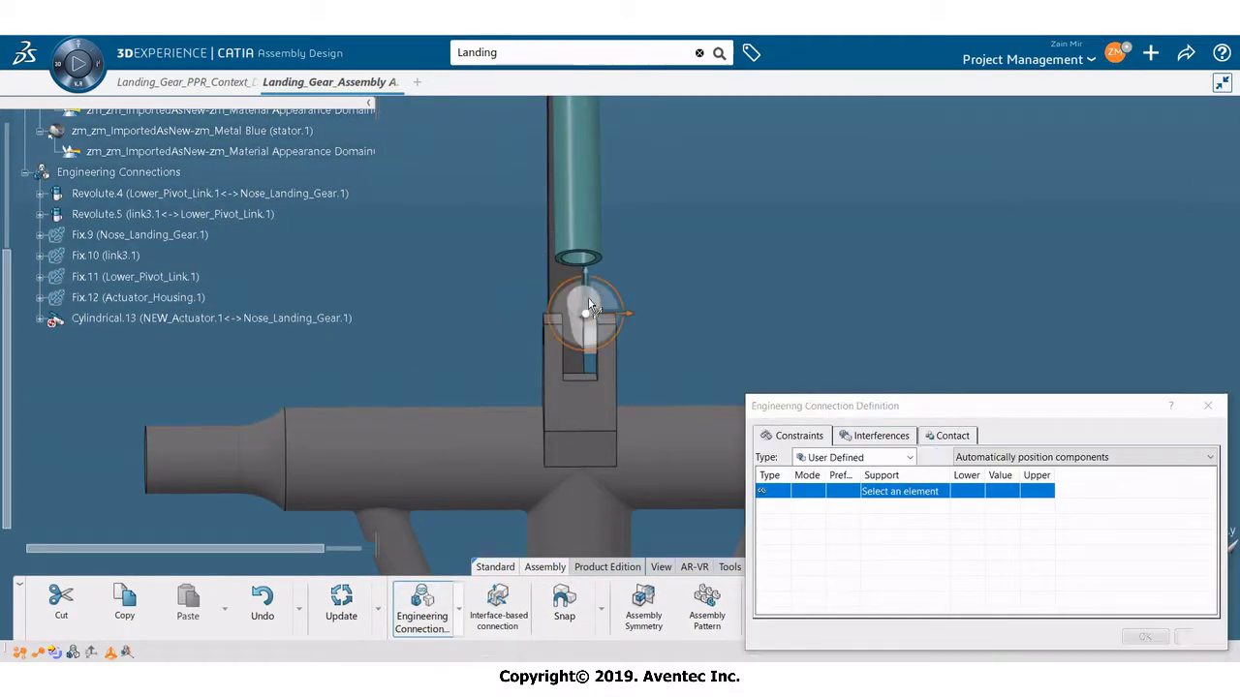
left_click(588, 177)
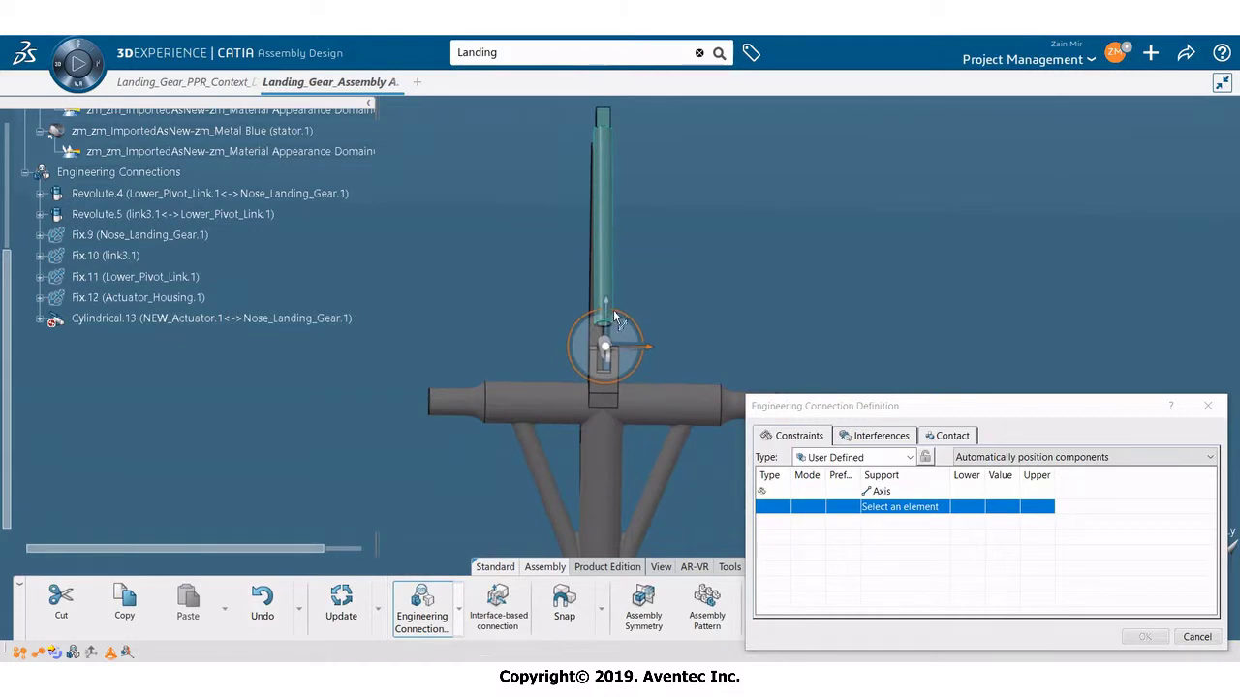
scroll(620, 290, "up", 5)
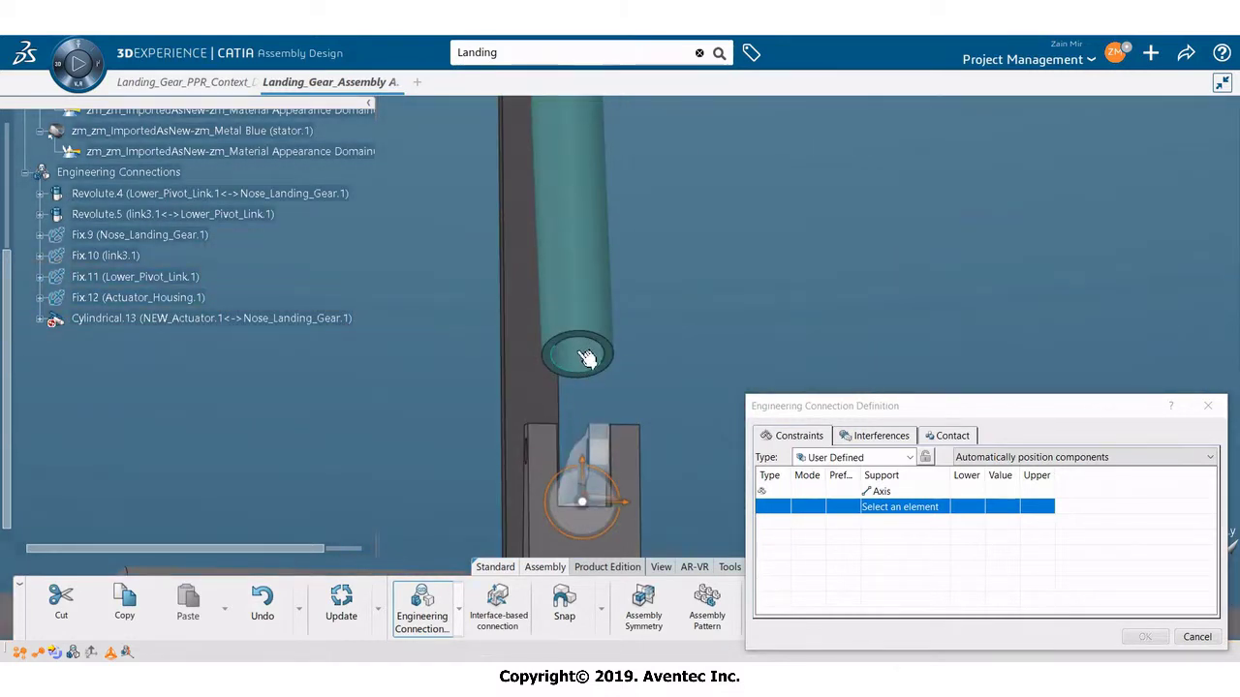
left_click(587, 356)
scroll(697, 339, "down", 5)
left_click(1139, 637)
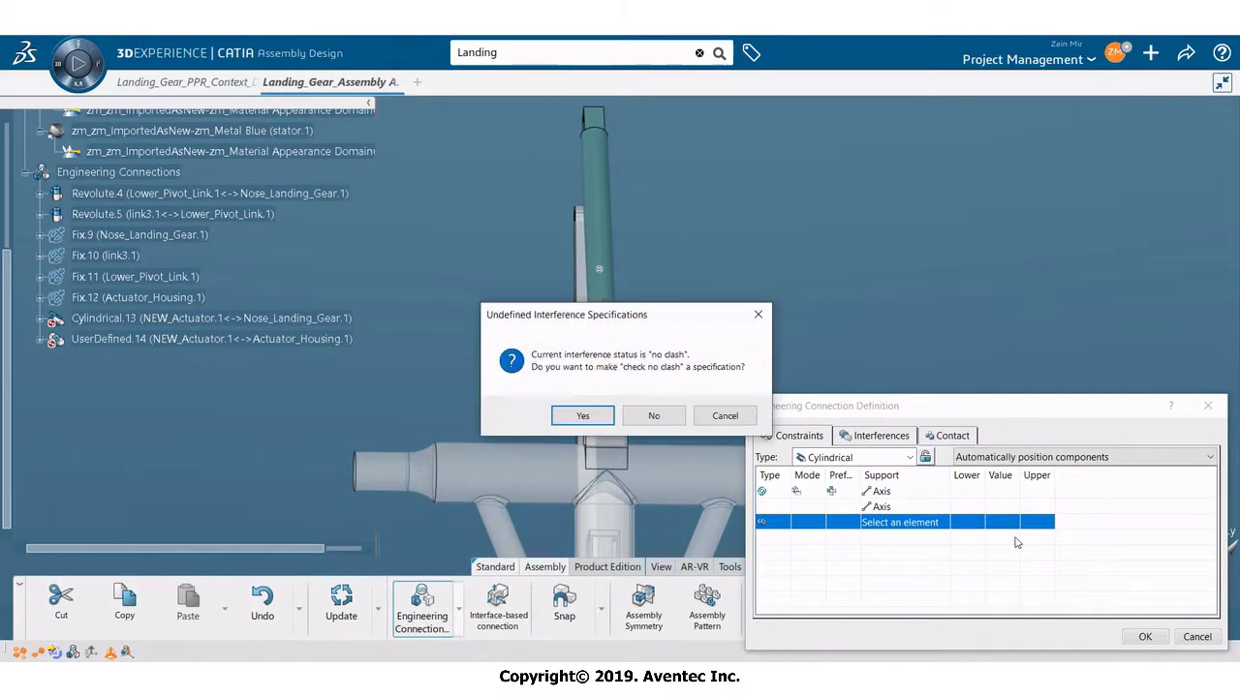
left_click(593, 414)
- Save the landing gear assembly
middle_click_drag(715, 381, 484, 424)
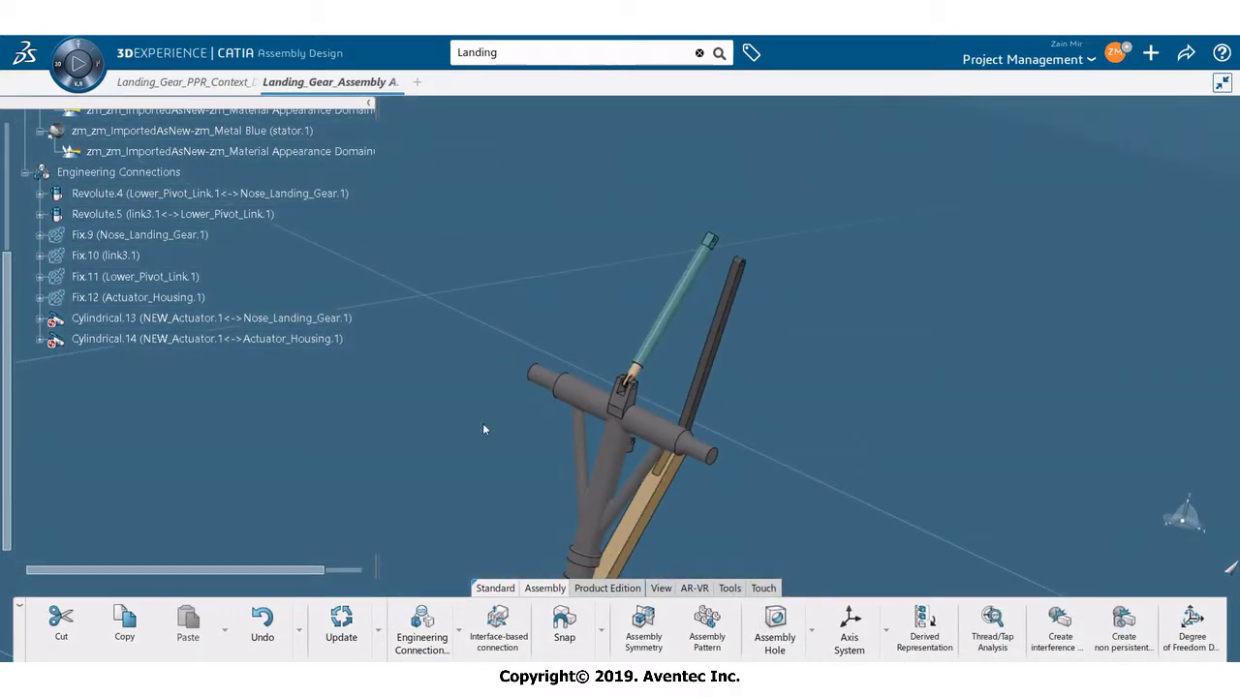
scroll(139, 375, "up", 5)
left_click(1186, 53)
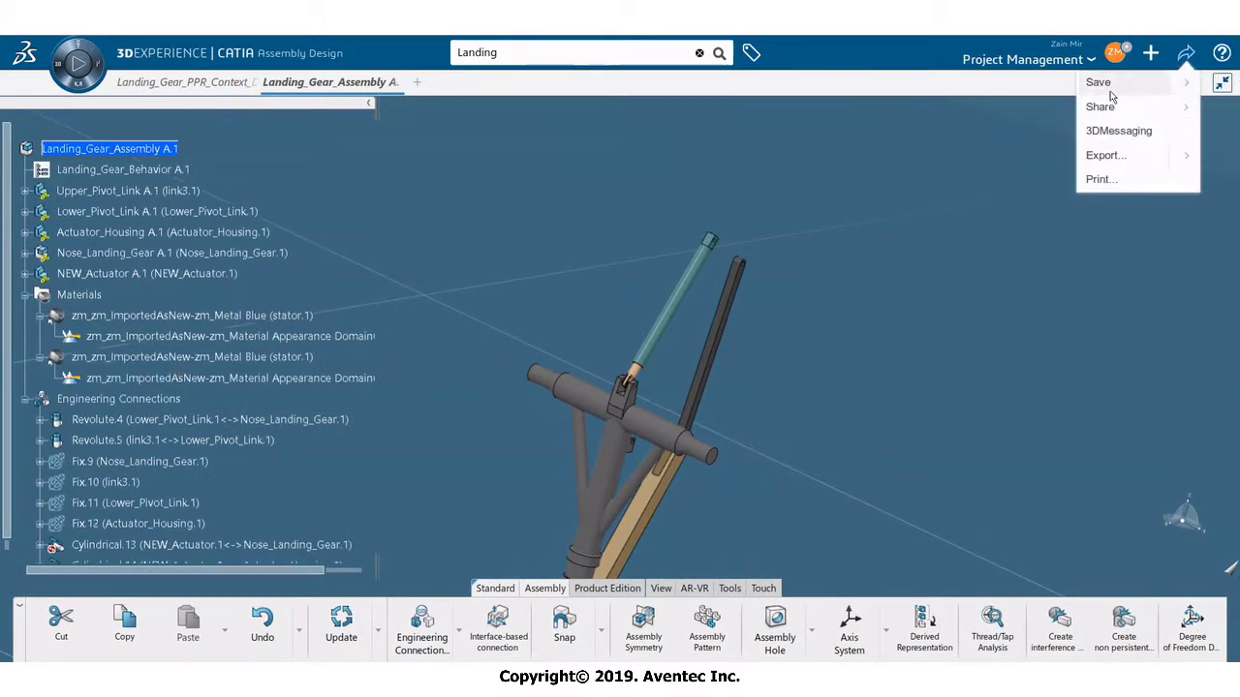
left_click(1113, 94)
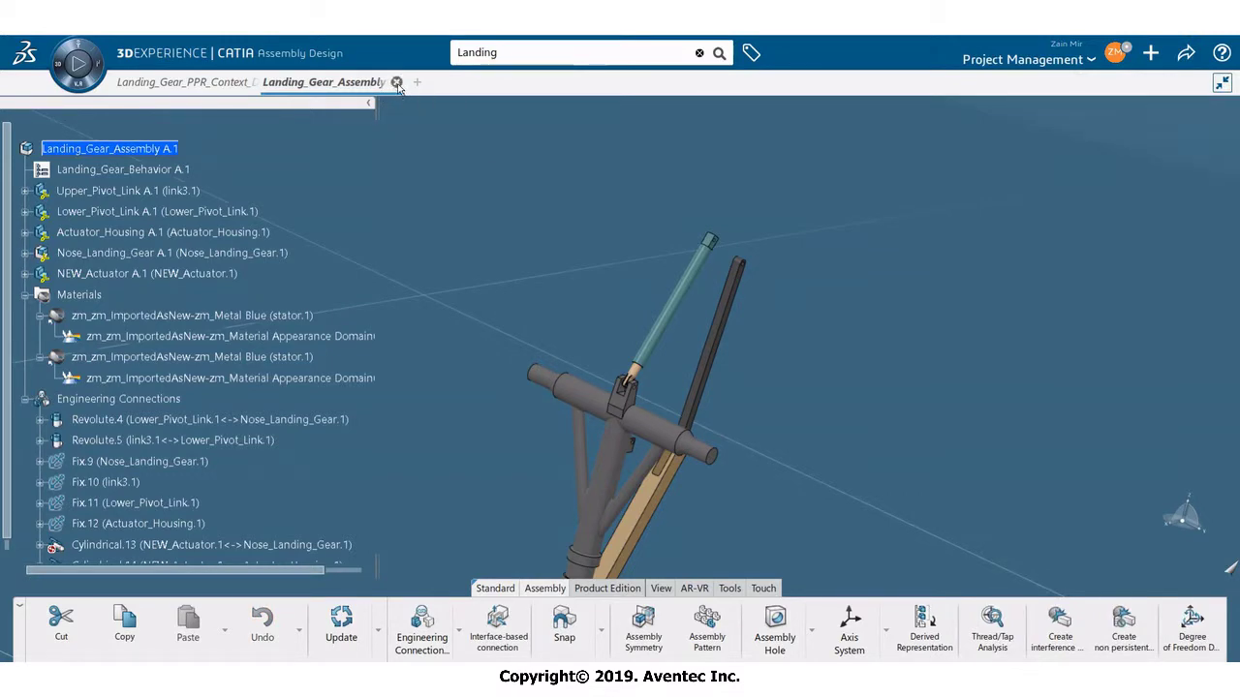
- Close the assembly tab and create revision B.1 of Landing_Gear_Assembly_MBOM A.1
left_click(396, 82)
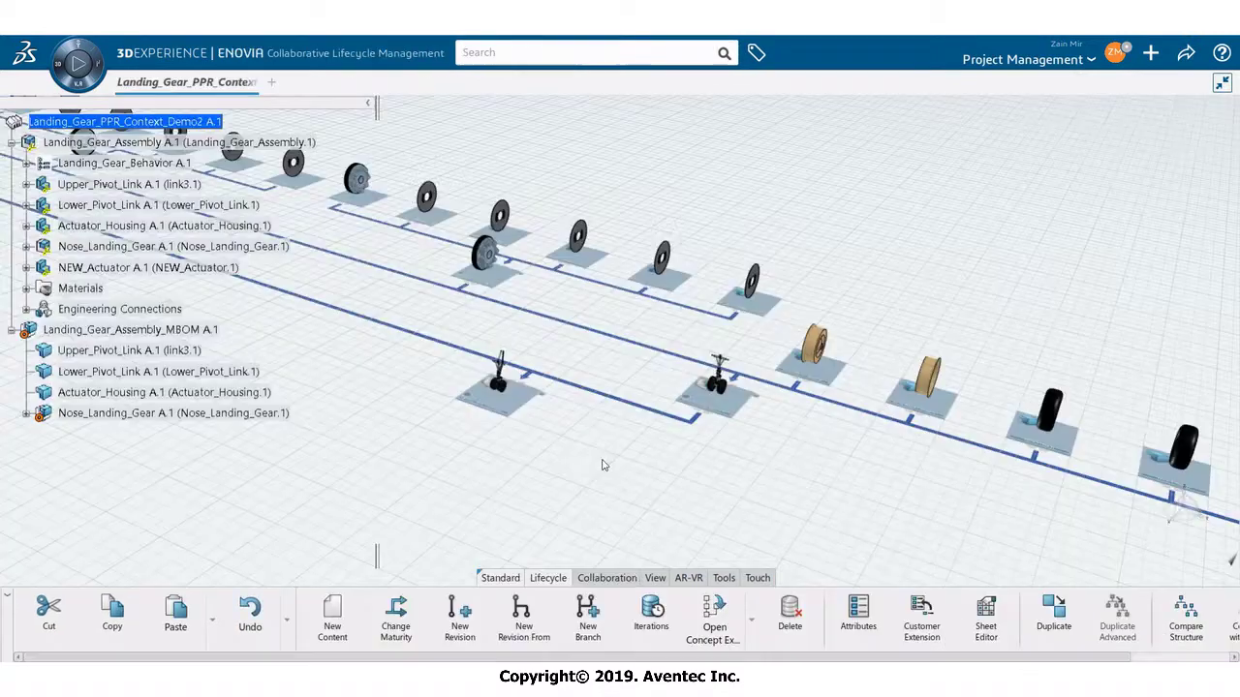
left_click(462, 616)
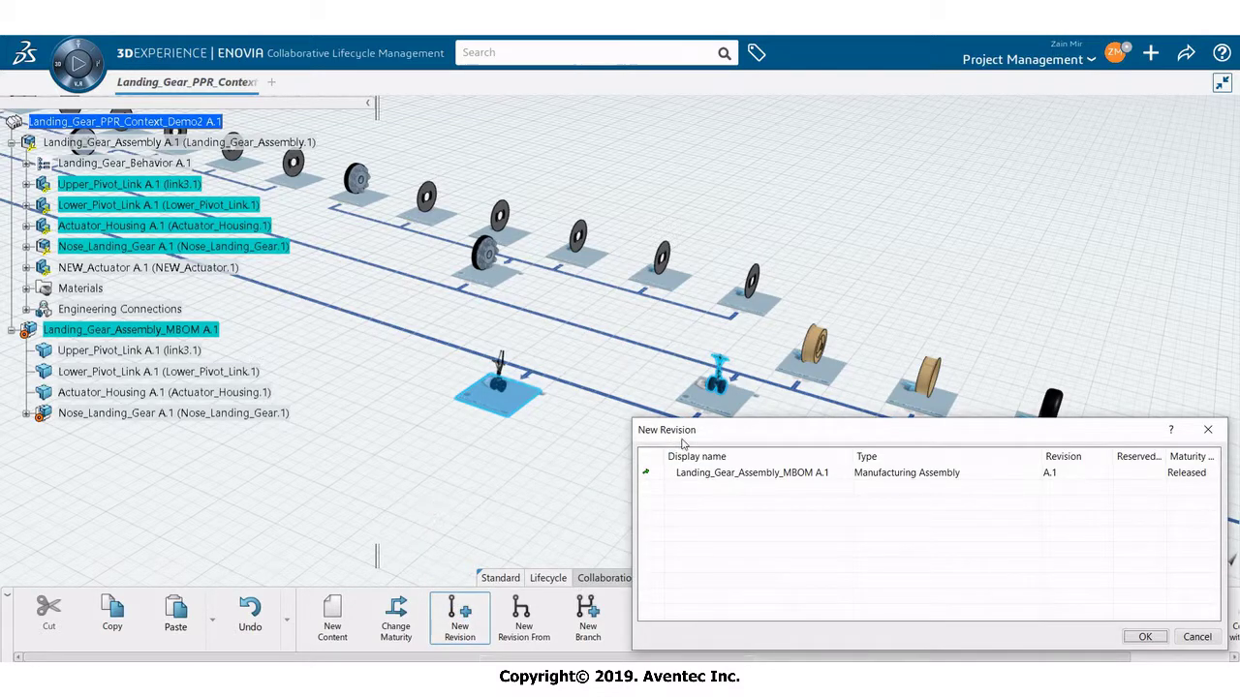
left_click(706, 367)
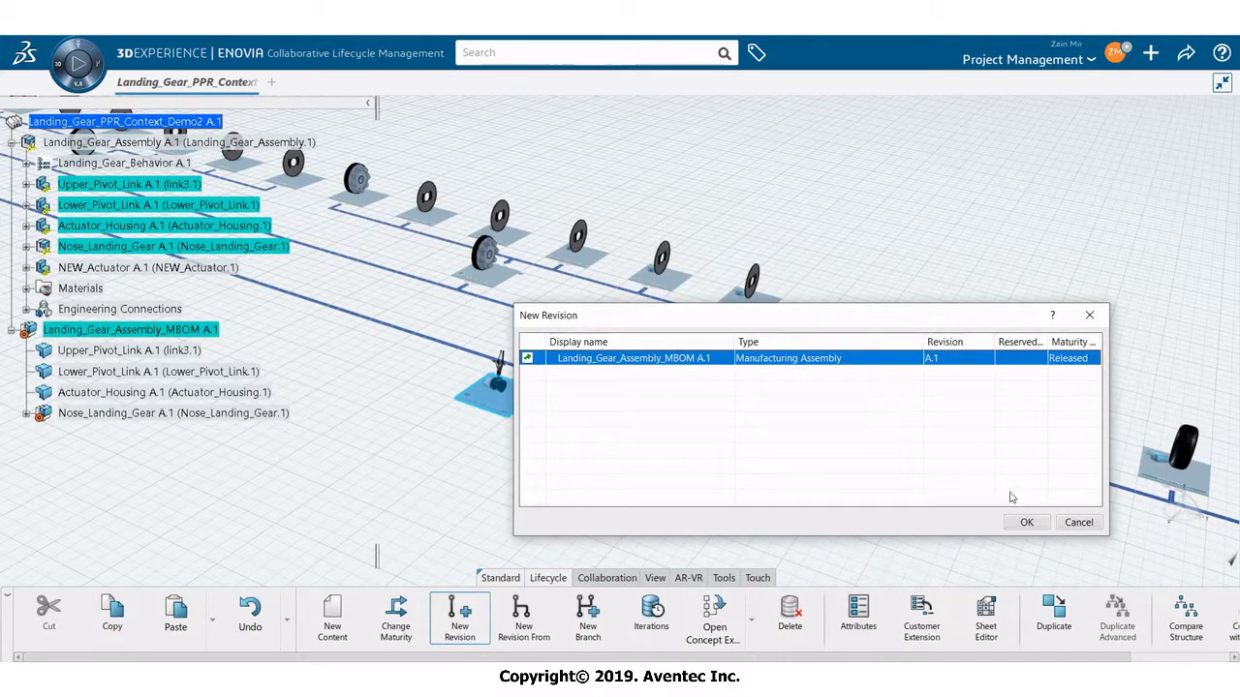
left_click(1028, 523)
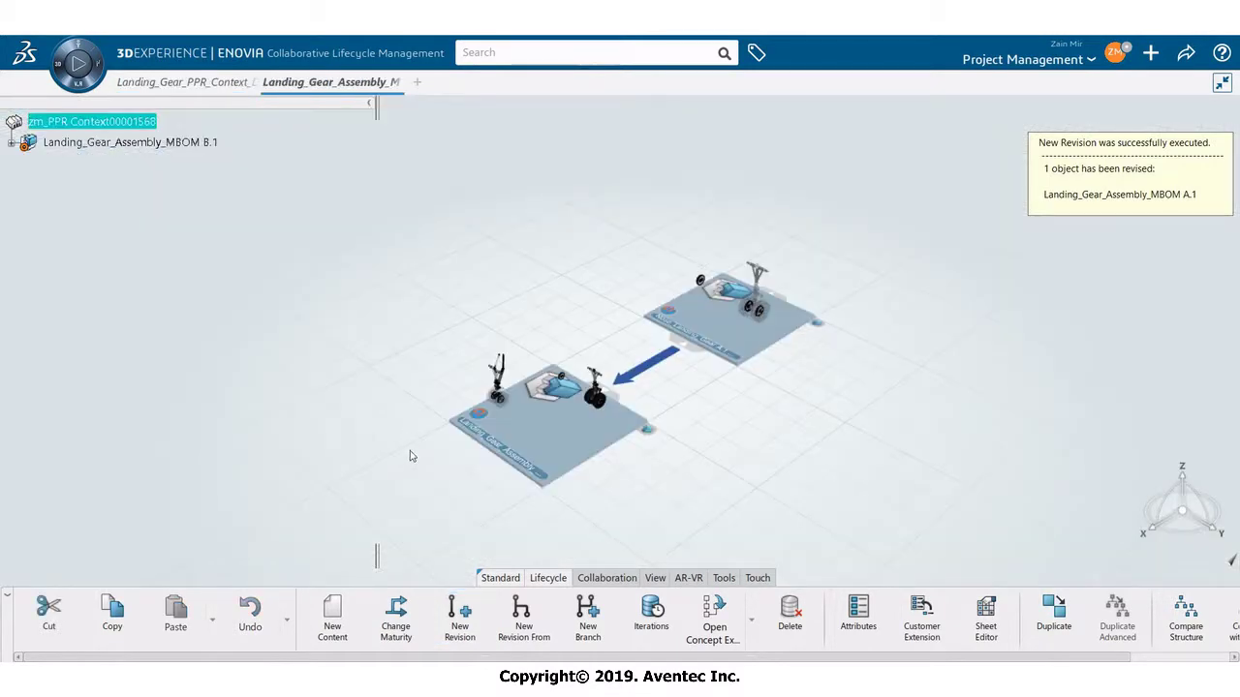
- Expand MBOM B.1 and display all provided parts of the Landing_Gear_Assembly plate
left_click(529, 455)
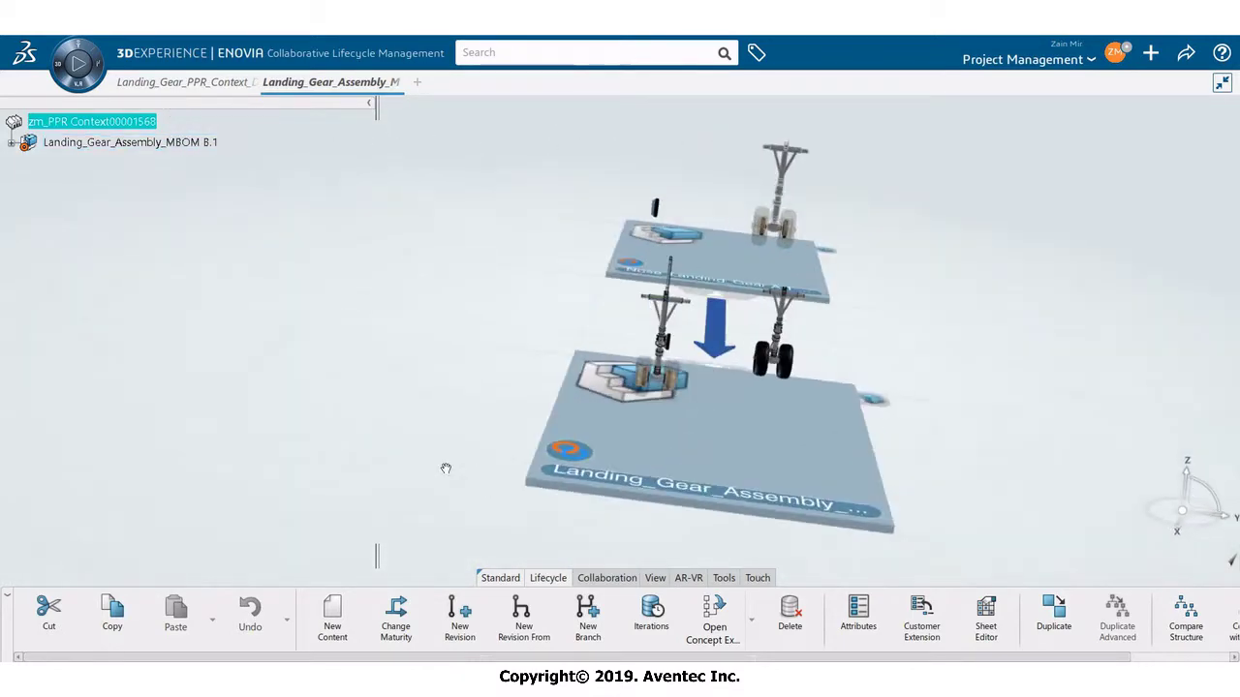
left_click(13, 142)
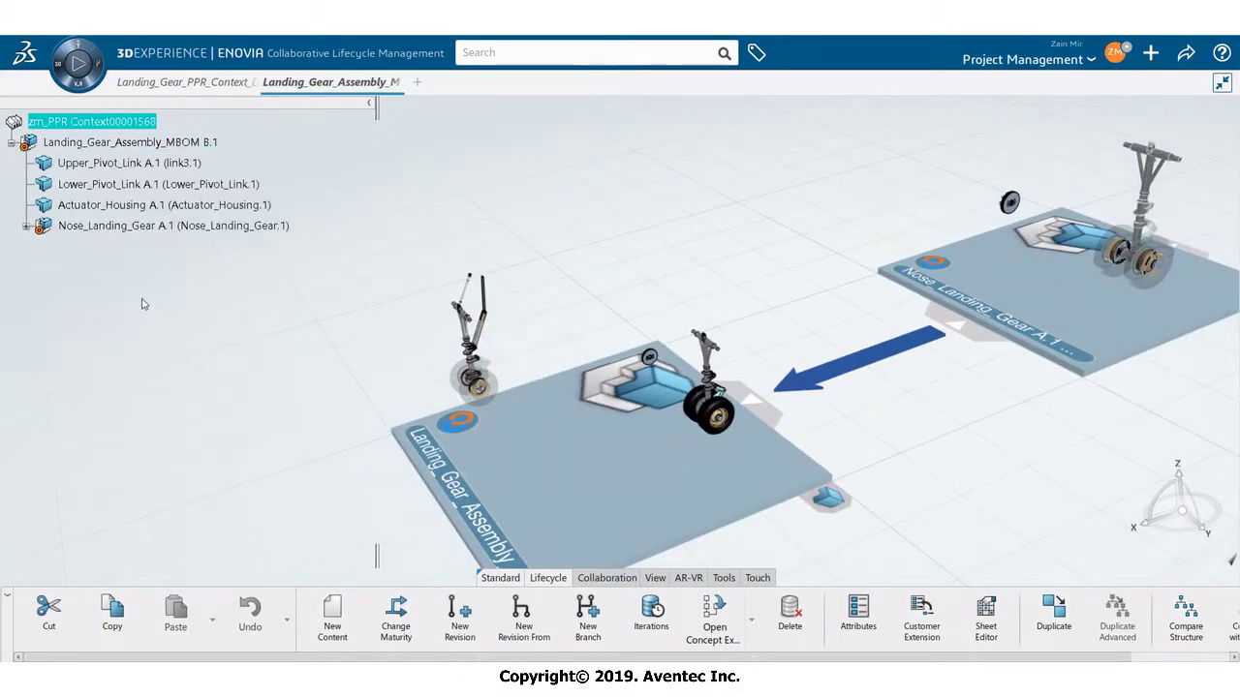
left_click(614, 469)
left_click(877, 504)
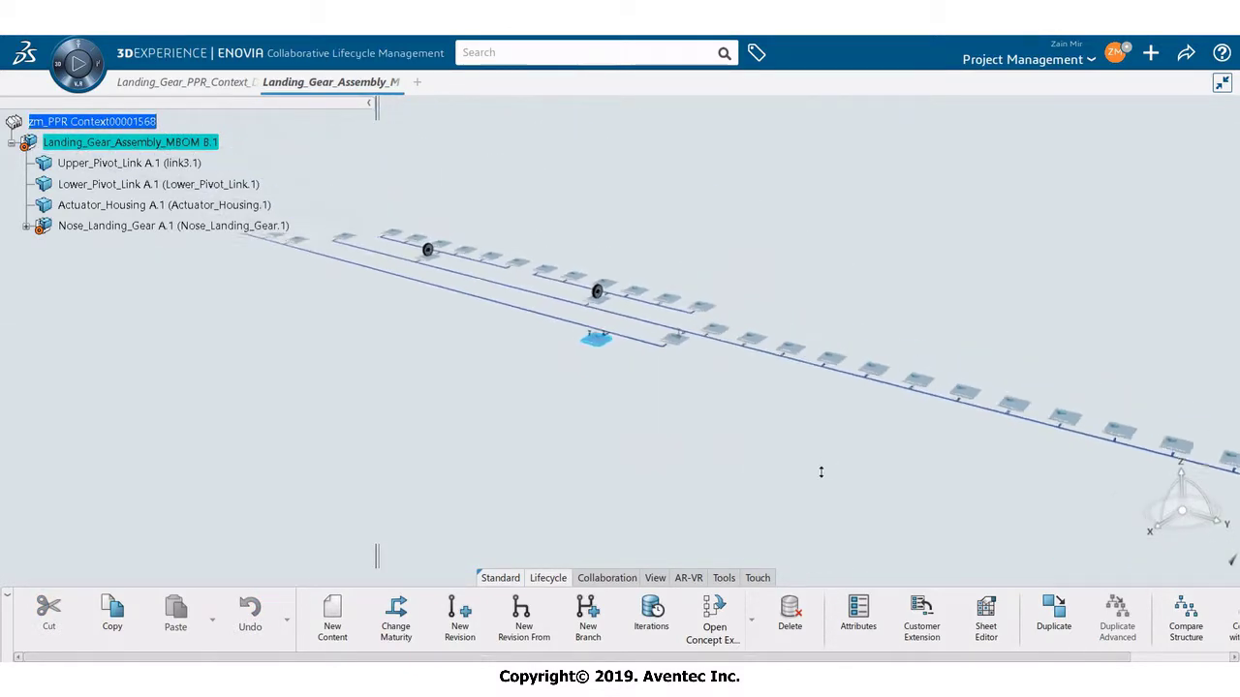
mouse_move(821, 472)
middle_mouse_down()
mouse_move(720, 501)
mouse_move(731, 398)
mouse_move(524, 302)
mouse_move(501, 227)
mouse_move(504, 266)
mouse_move(823, 455)
middle_mouse_up()
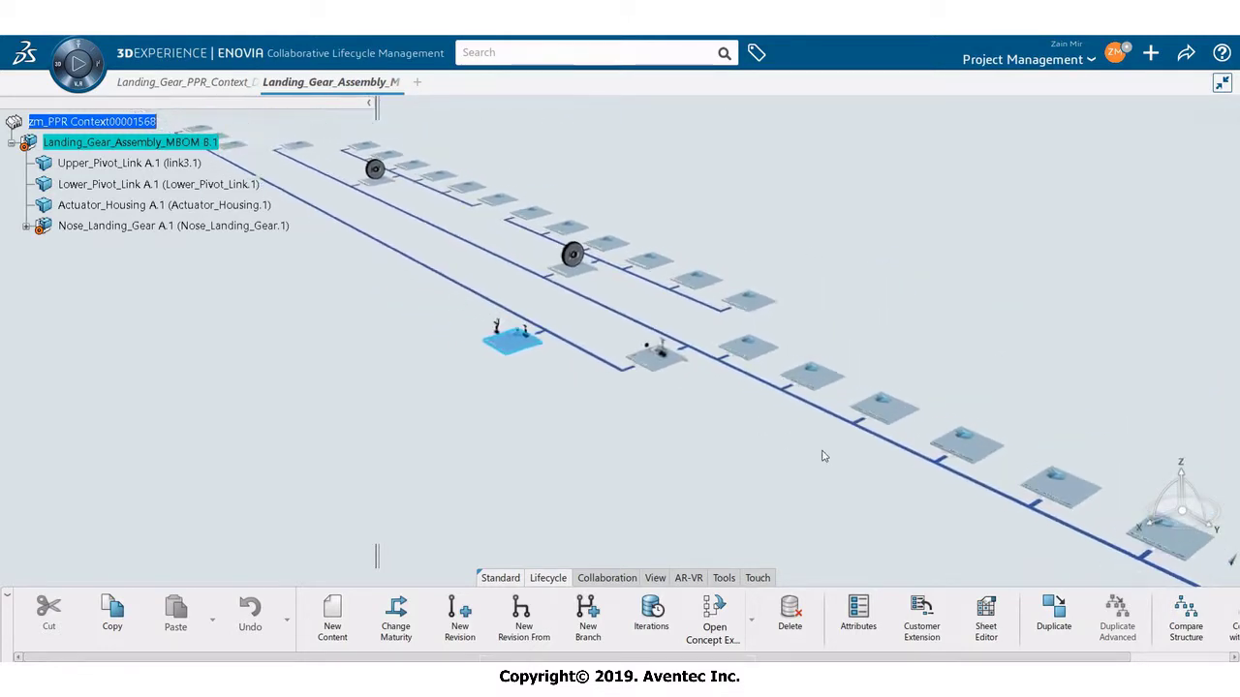
- Save the MBOM B.1 revision
left_click(1184, 58)
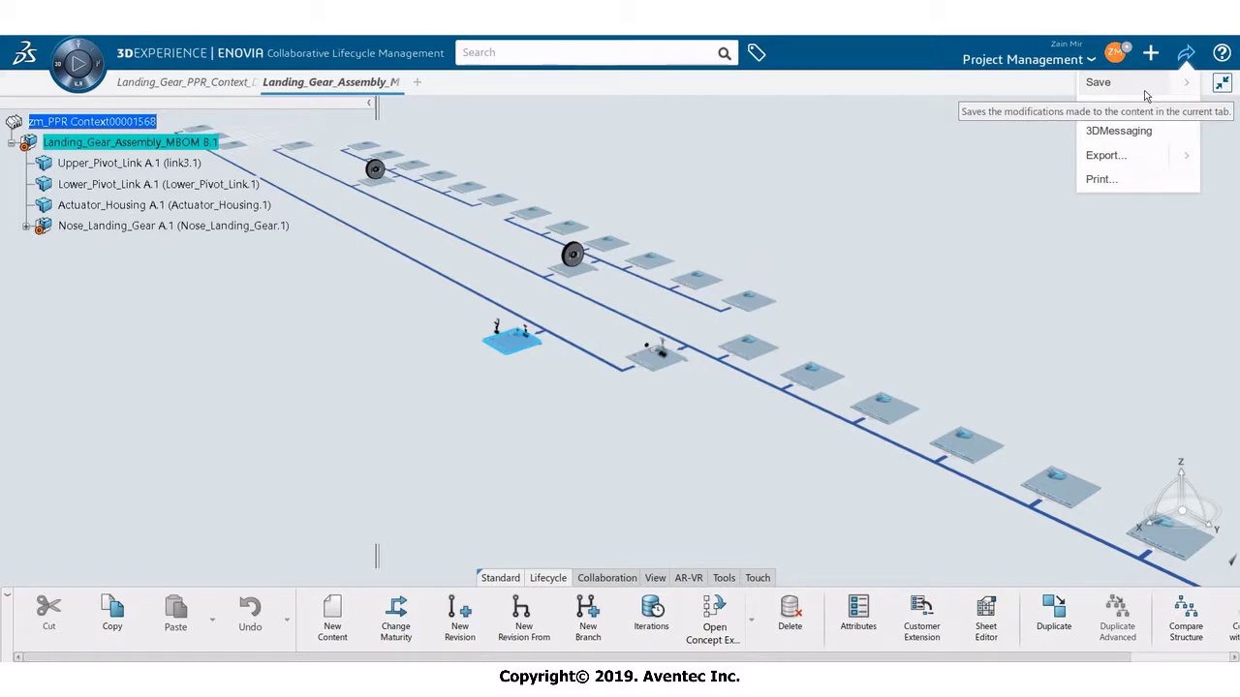
left_click(1135, 87)
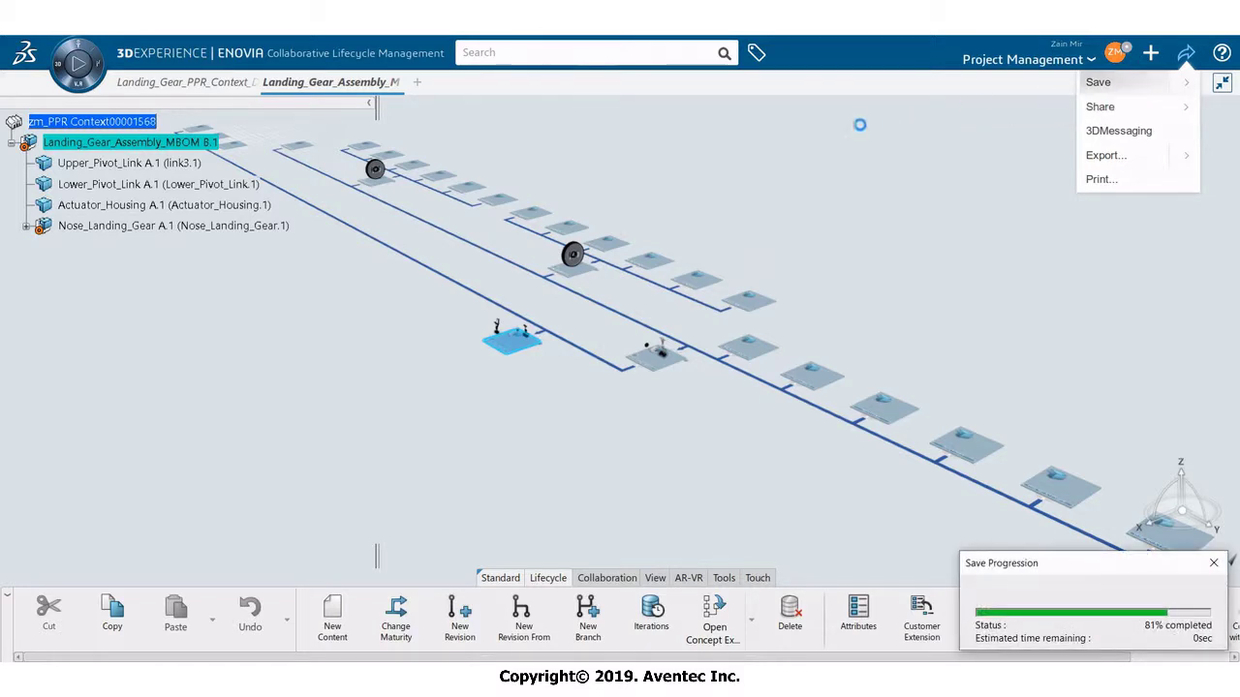
mouse_move(196, 87)
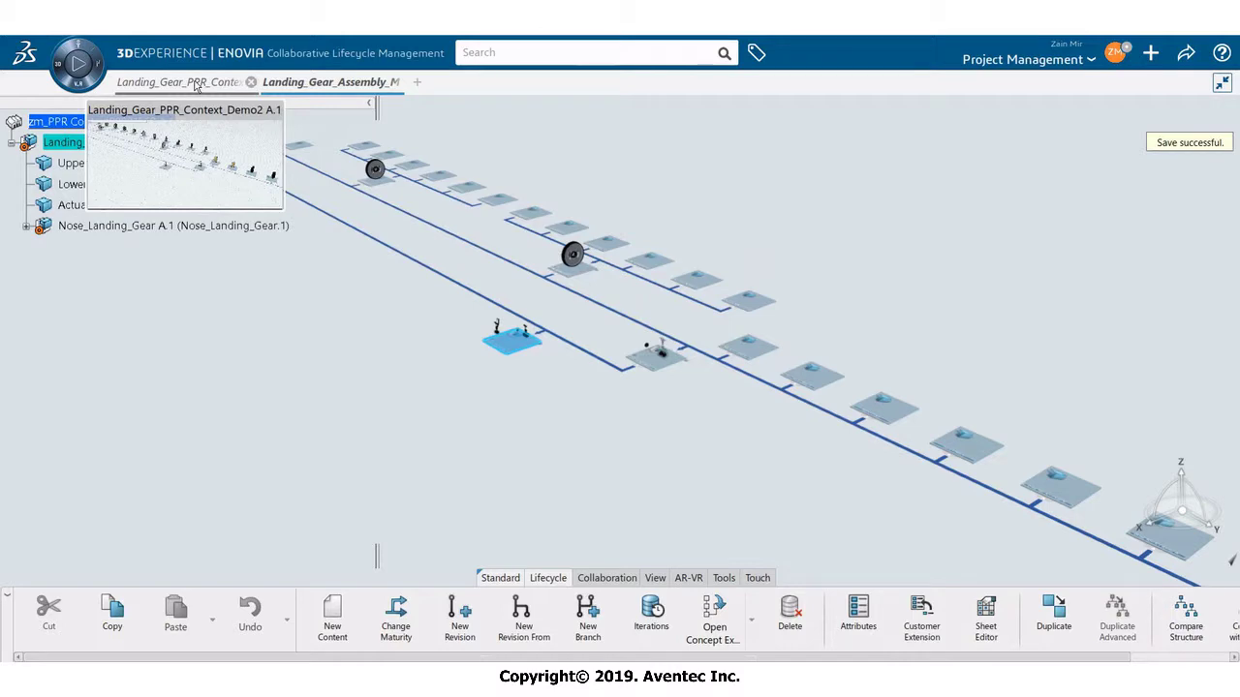
- Close the MBOM B.1 tab and choose to insert an existing manufactured item into the context root
left_click(398, 83)
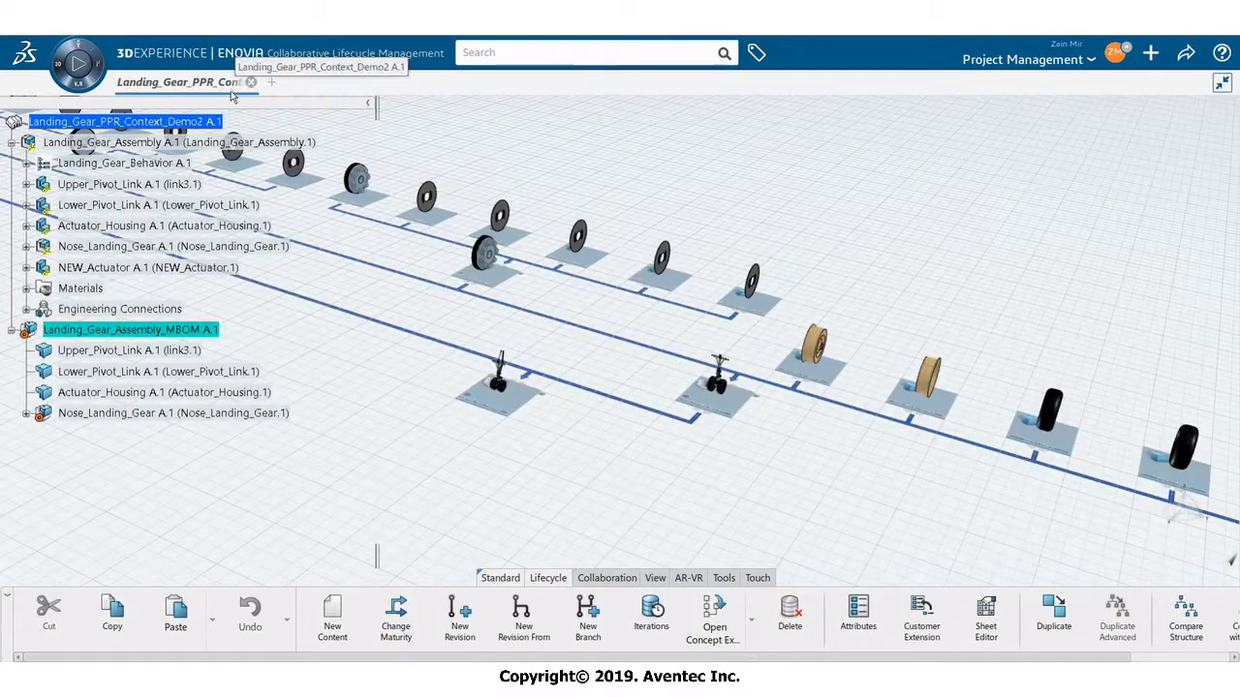
right_click(142, 121)
mouse_move(204, 256)
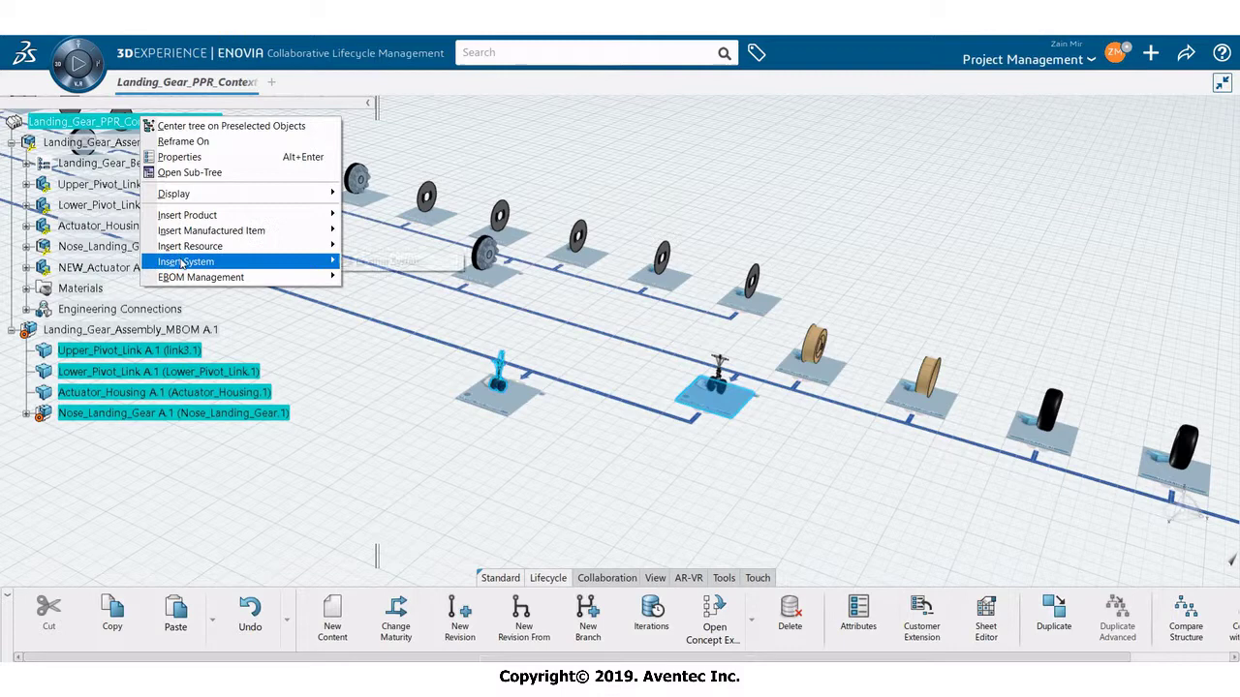
mouse_move(236, 233)
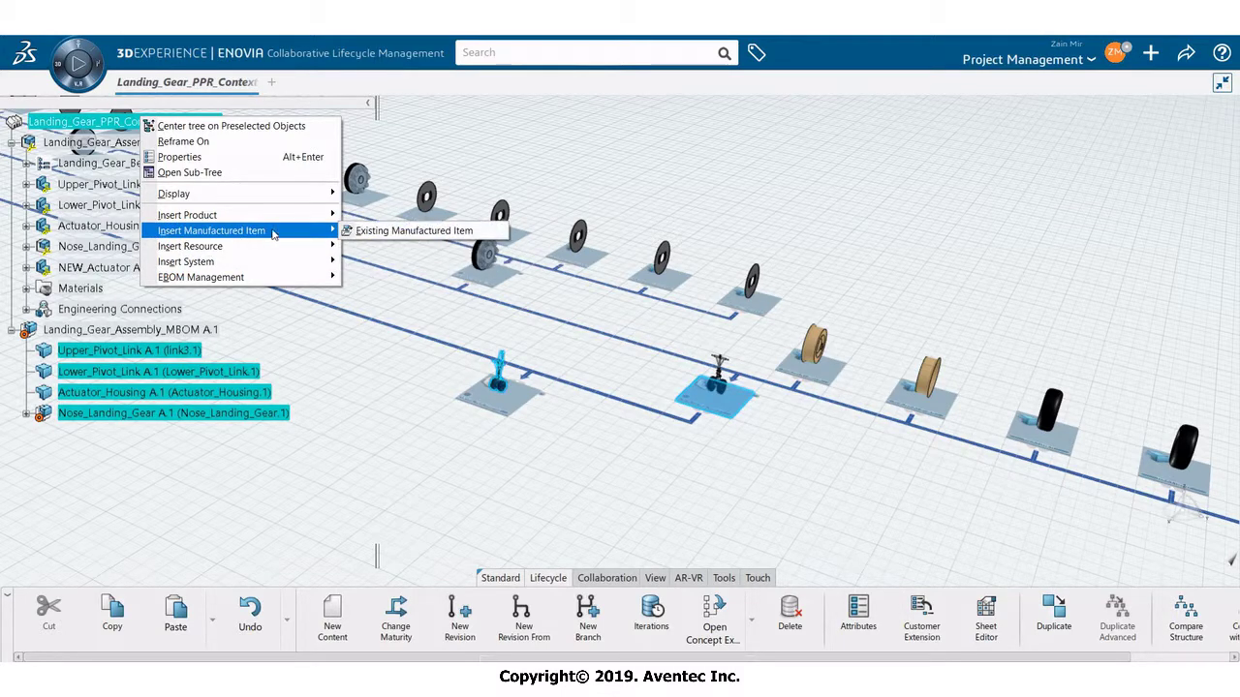
left_click(361, 233)
- Search for 'MB' and pick the B.1 Landing_Gear_Assembly_MBOM result
left_click(521, 58)
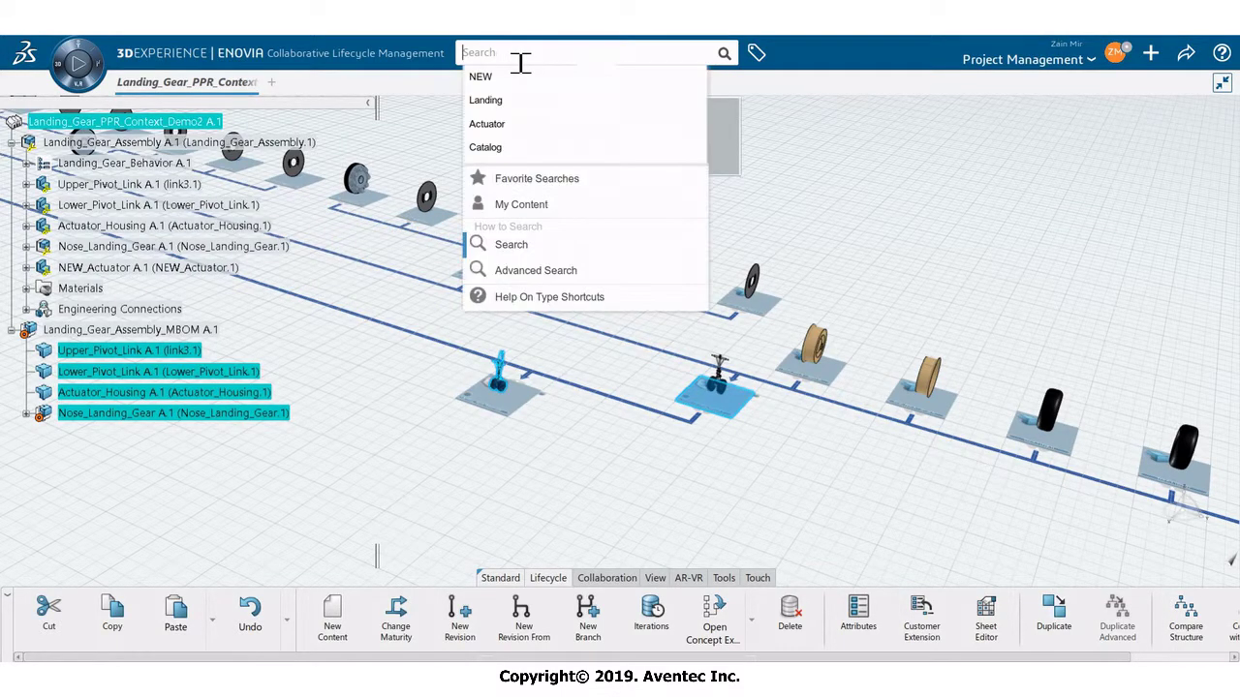
type("Lan")
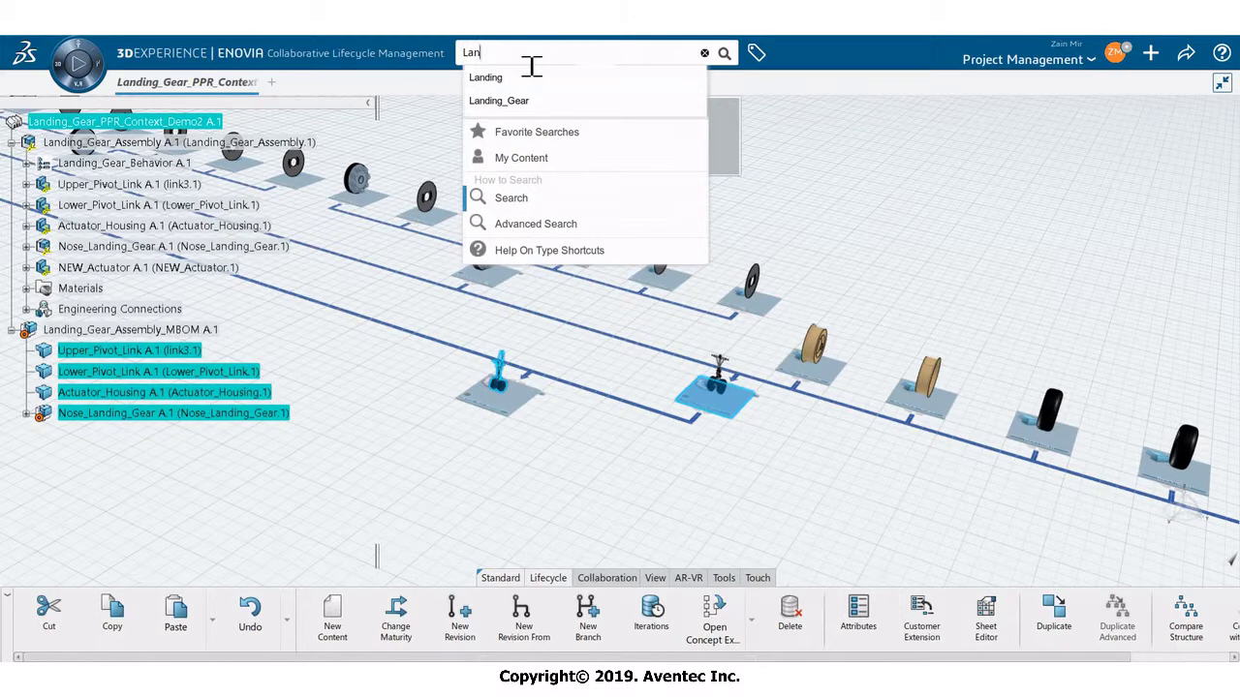
key("BackSpace")
key("BackSpace")
key("BackSpace")
type("MB")
key("Return")
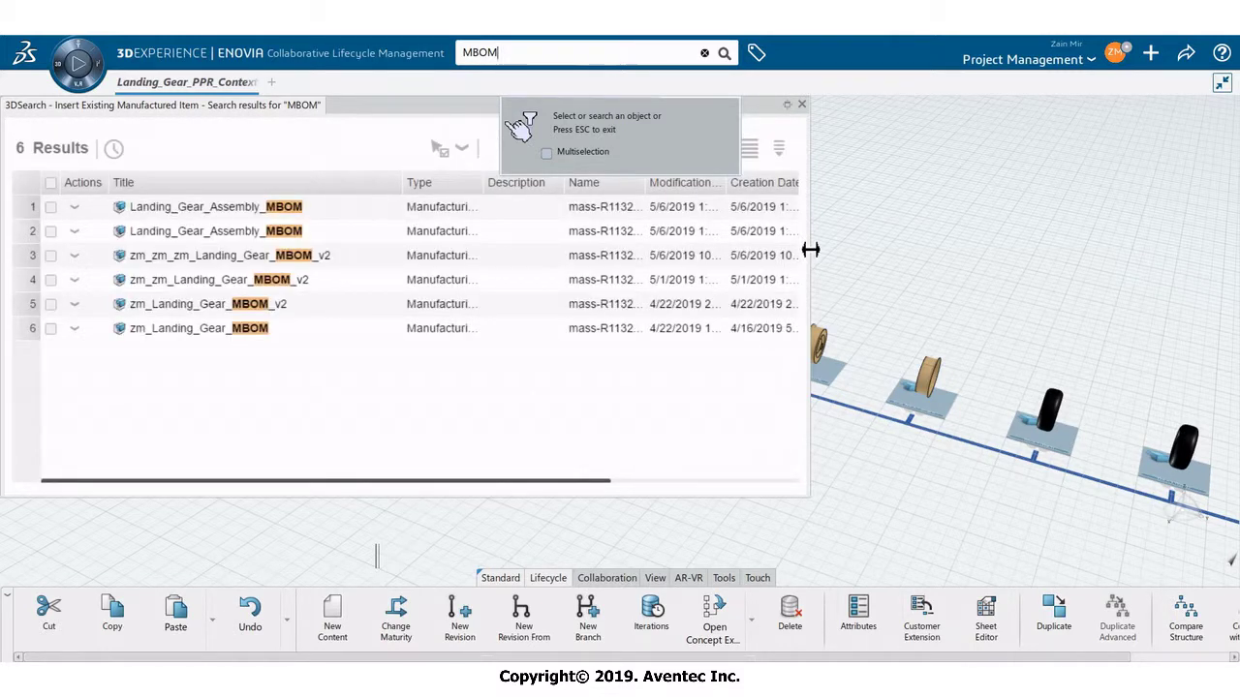
left_click_drag(811, 250, 1153, 269)
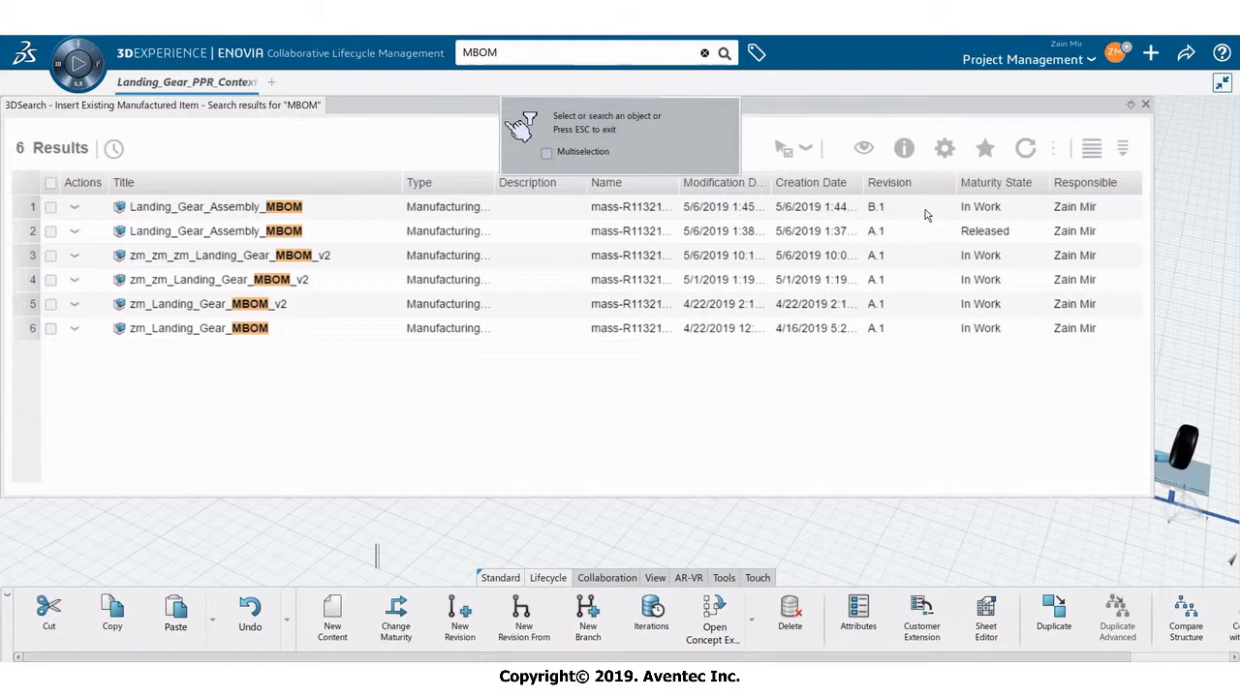
left_click(50, 207)
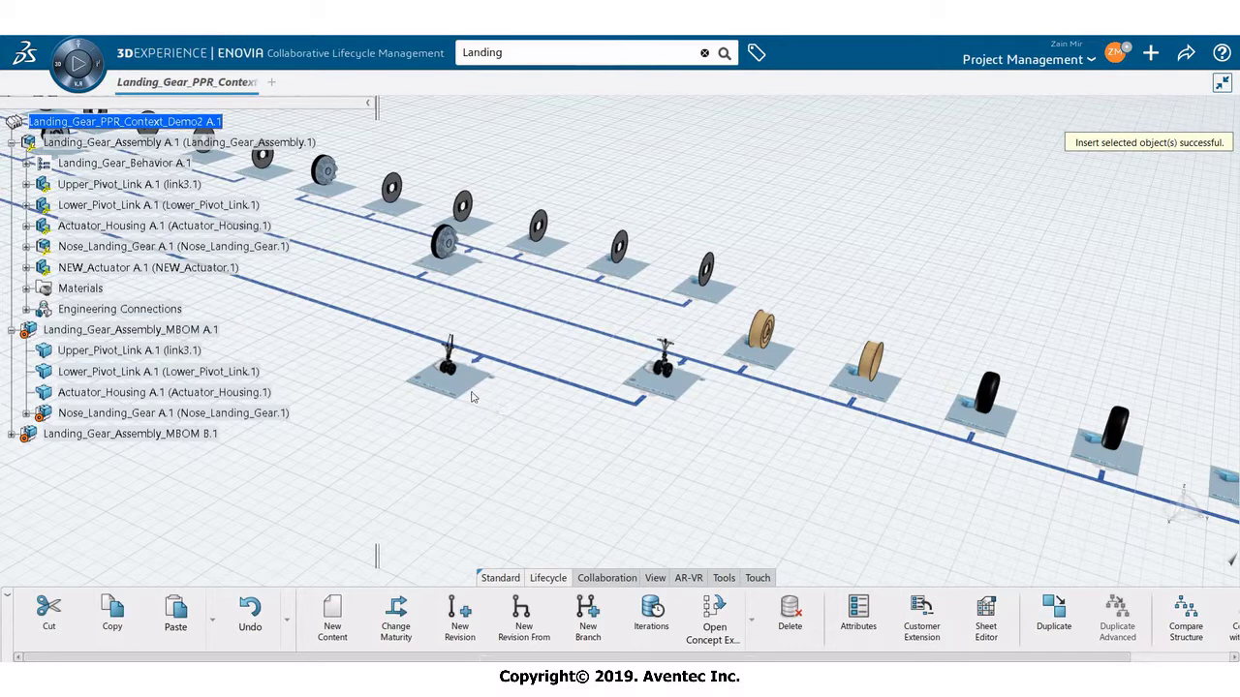
left_click(473, 395)
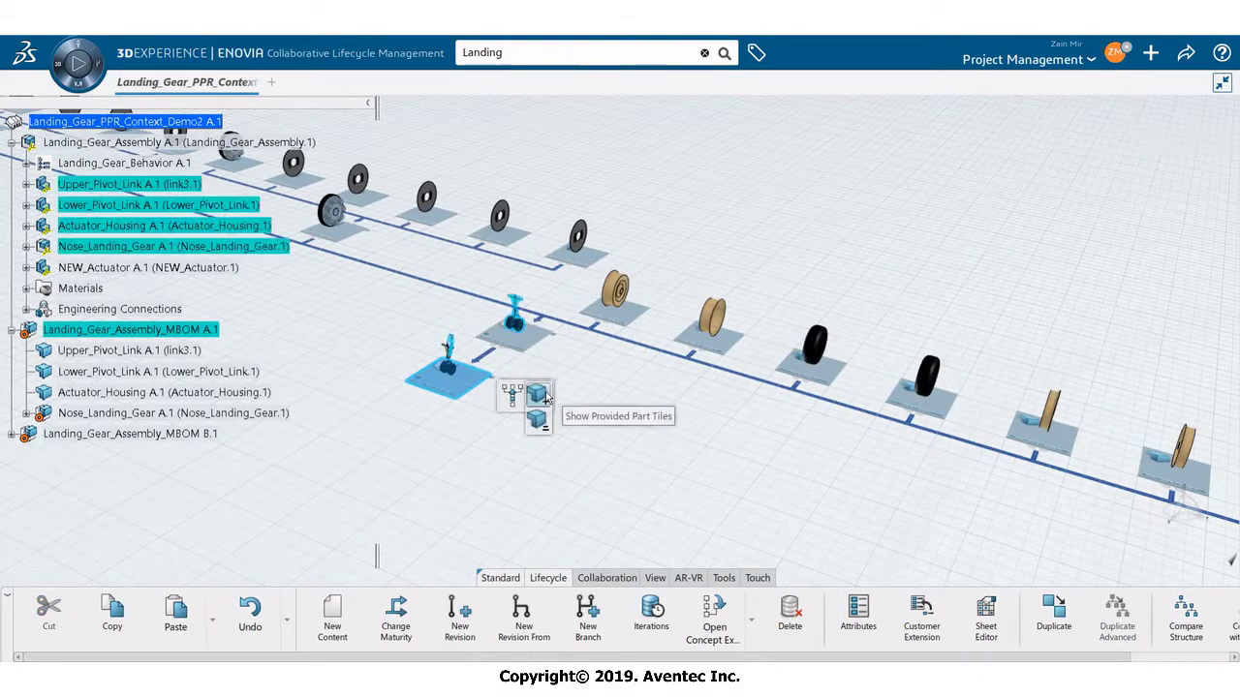
- Narrow the 3D view to the MBOM A.1 and B.1 platforms and expand B.1 to show its parts
left_click(542, 424)
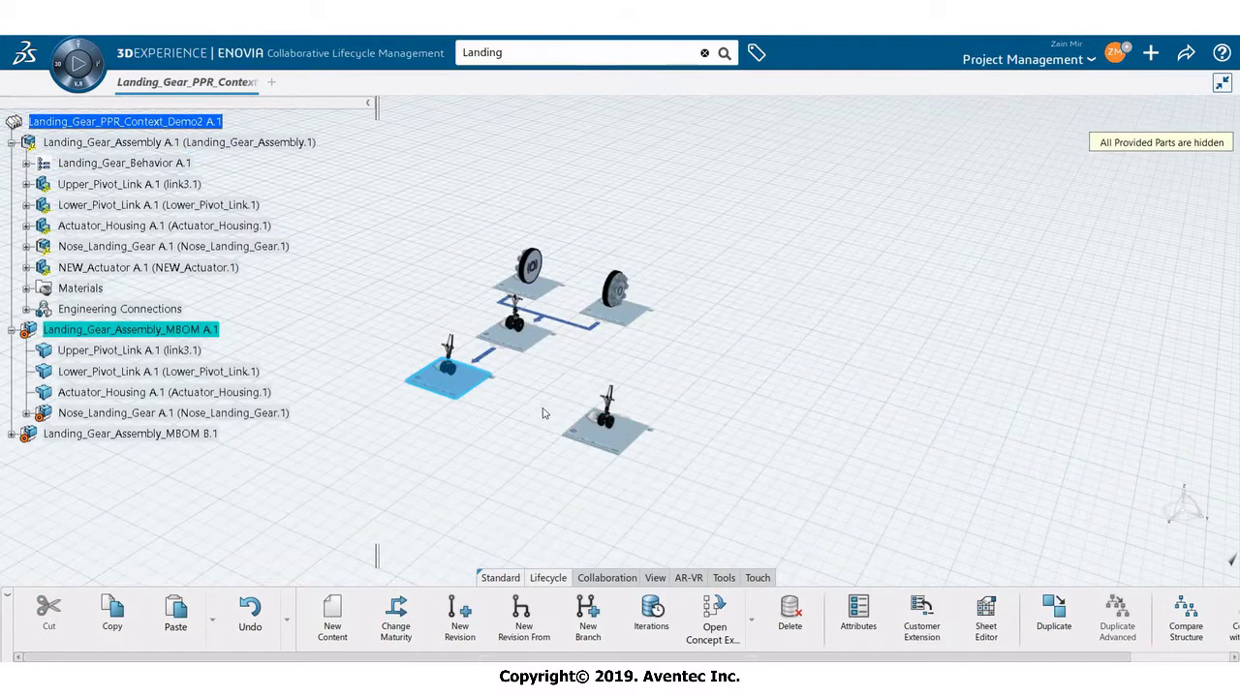
left_click(480, 388)
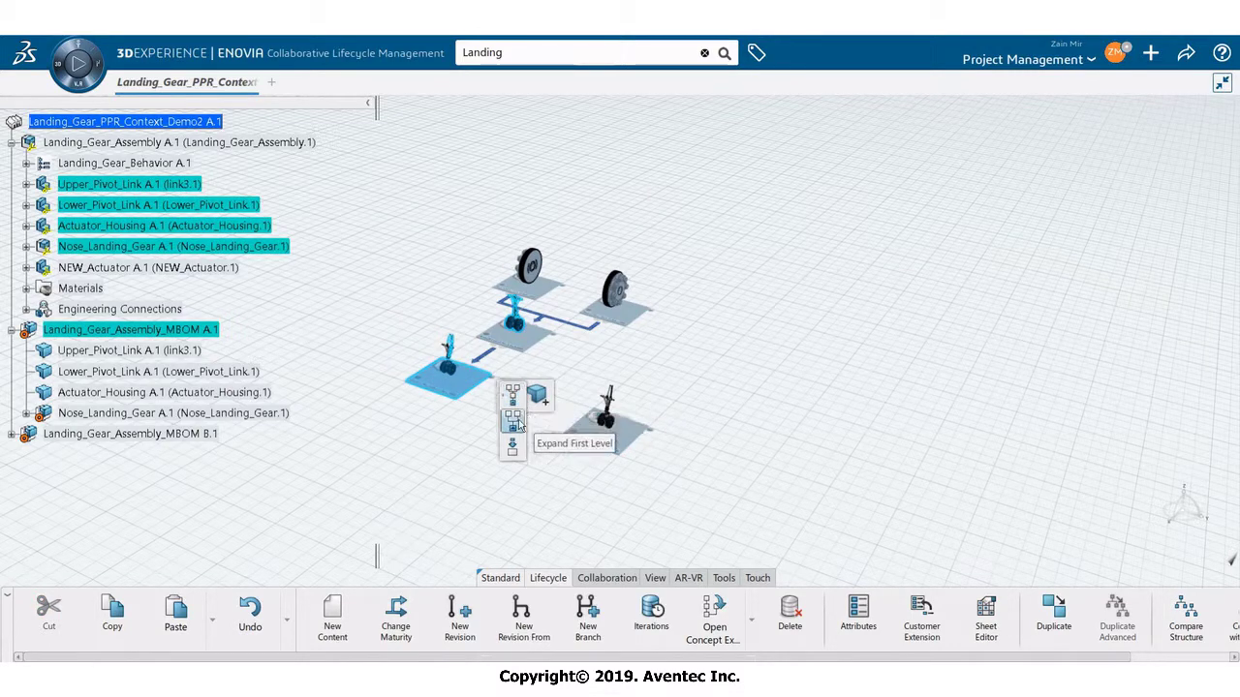
left_click(513, 447)
left_click(572, 429)
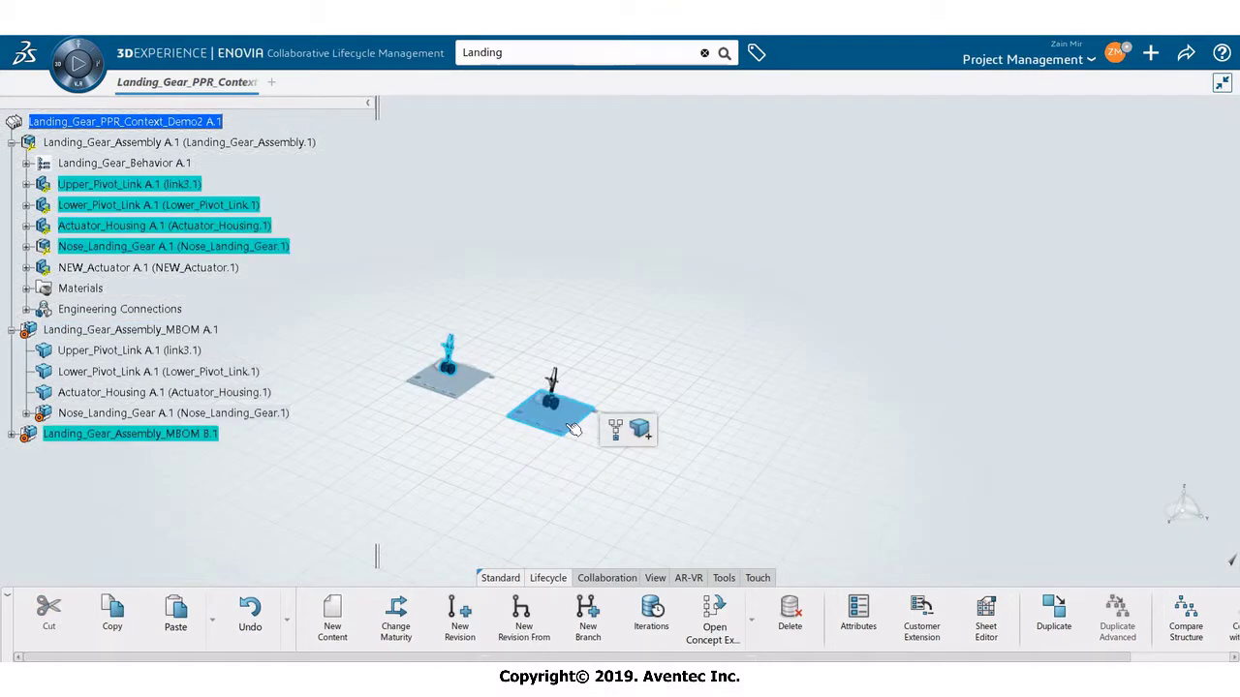
left_click(640, 459)
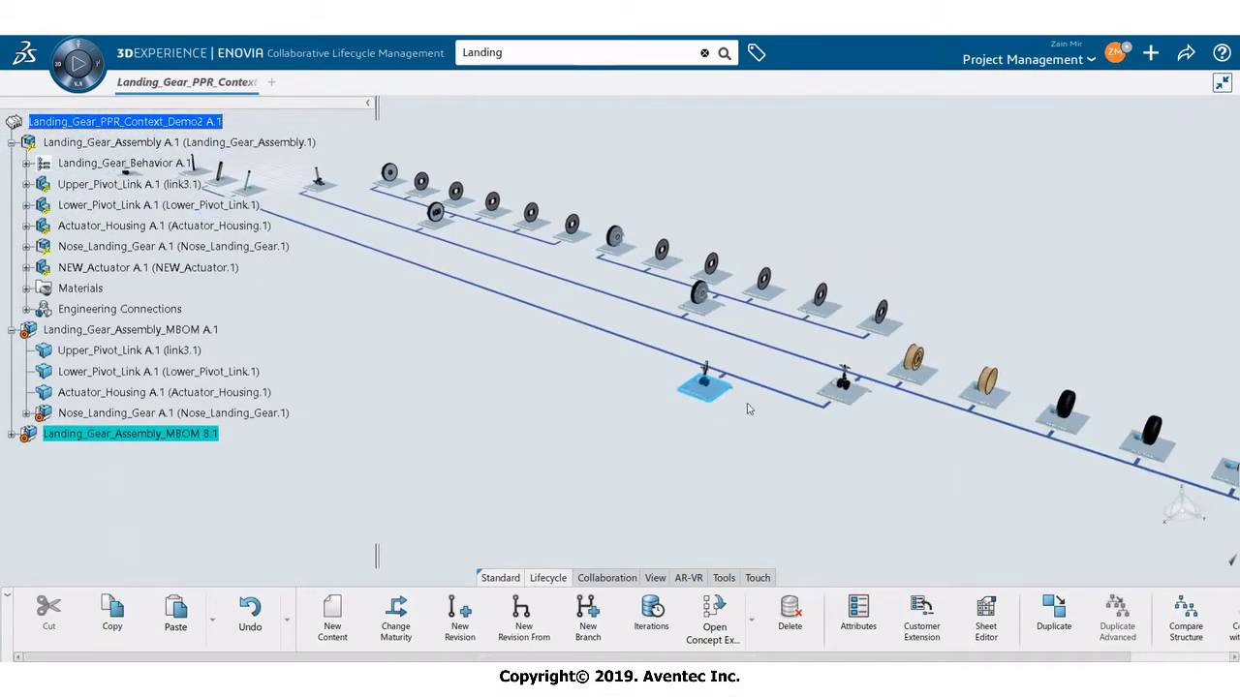
scroll(576, 424, "up", 5)
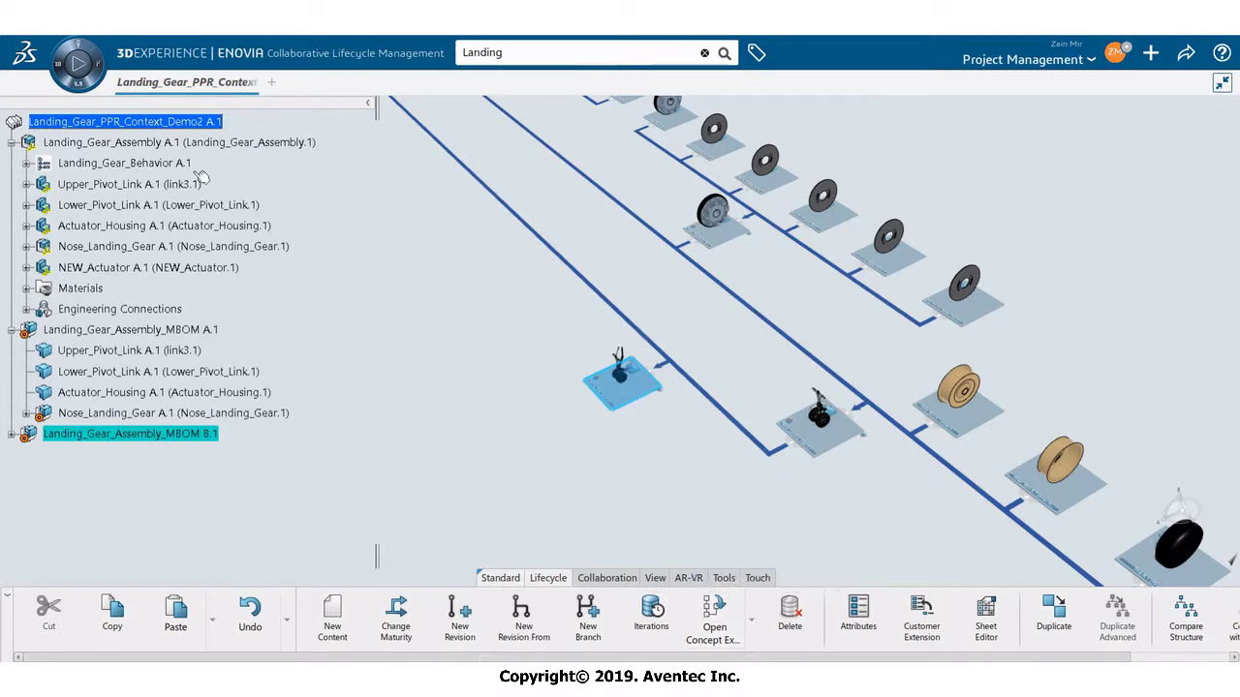
- Switch to Manufactured Item Definition and colour-code items by Manufactured Item Completion Status in B.I. Essentials
left_click(62, 77)
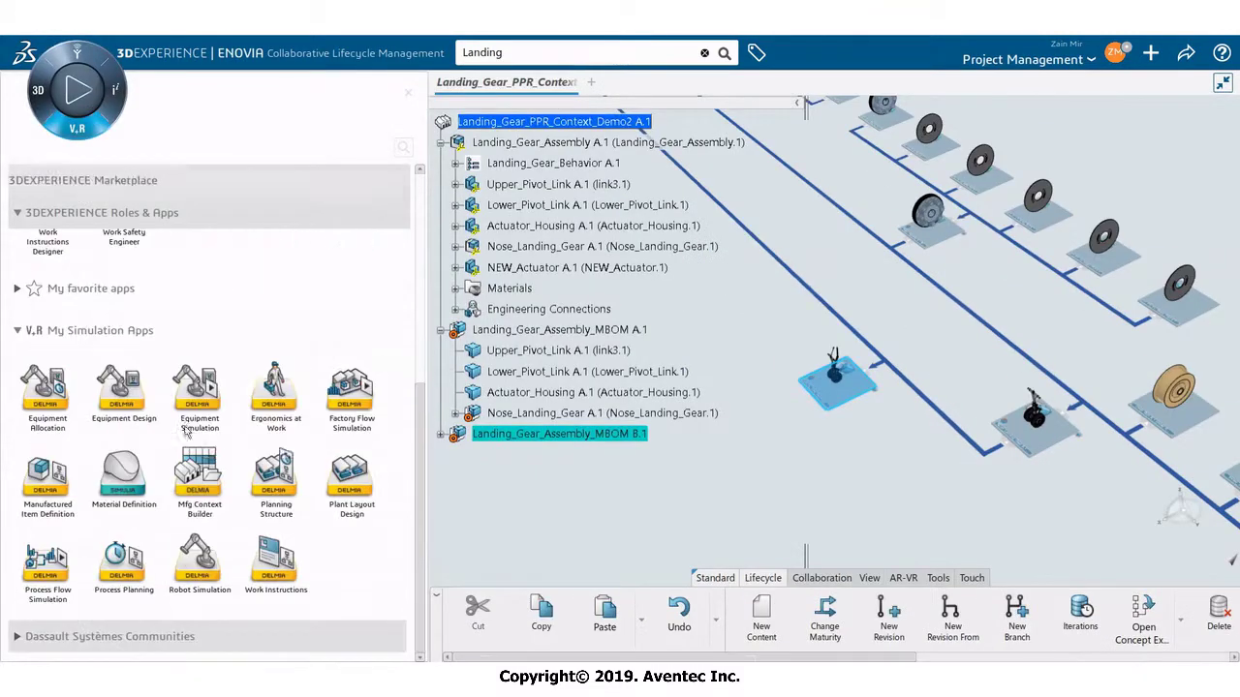
left_click(42, 480)
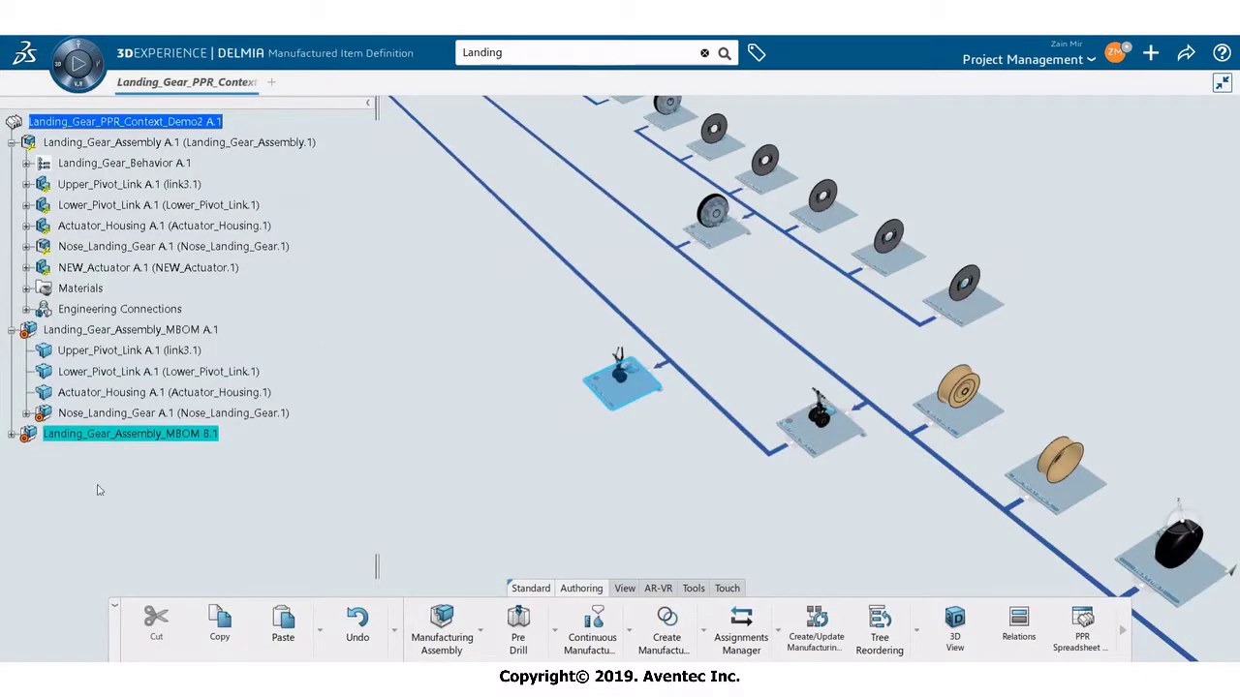
left_click(694, 588)
left_click(524, 615)
left_click(1030, 291)
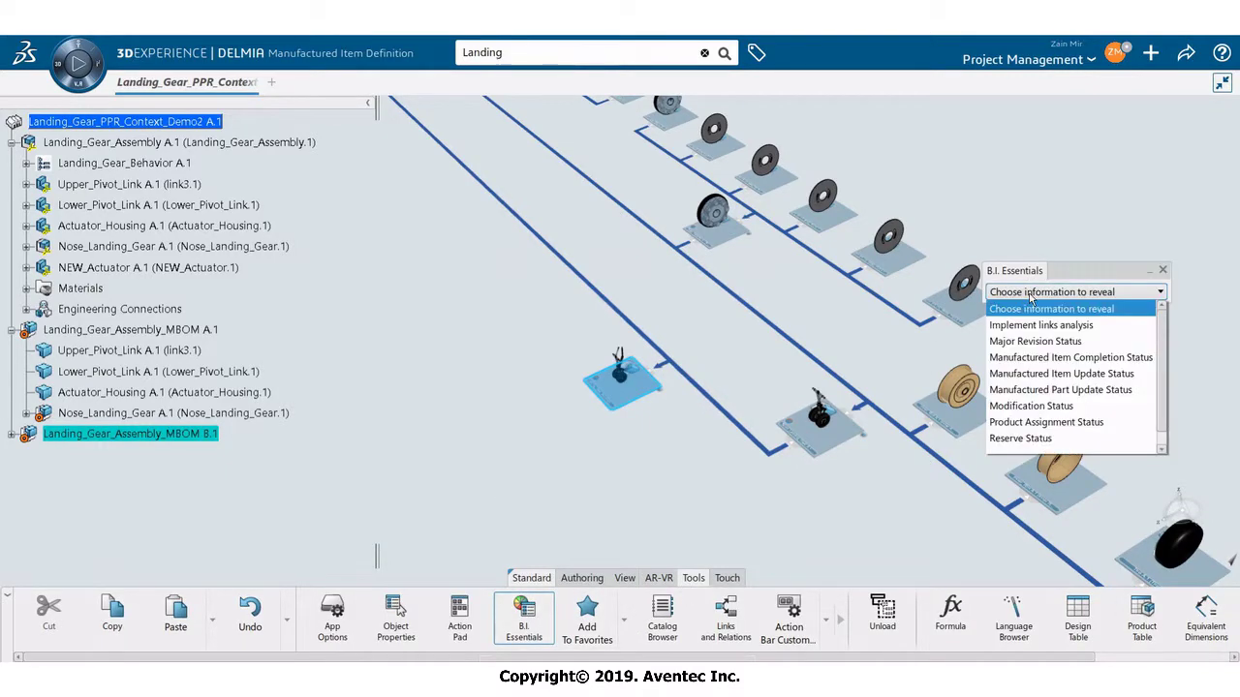
left_click(1025, 357)
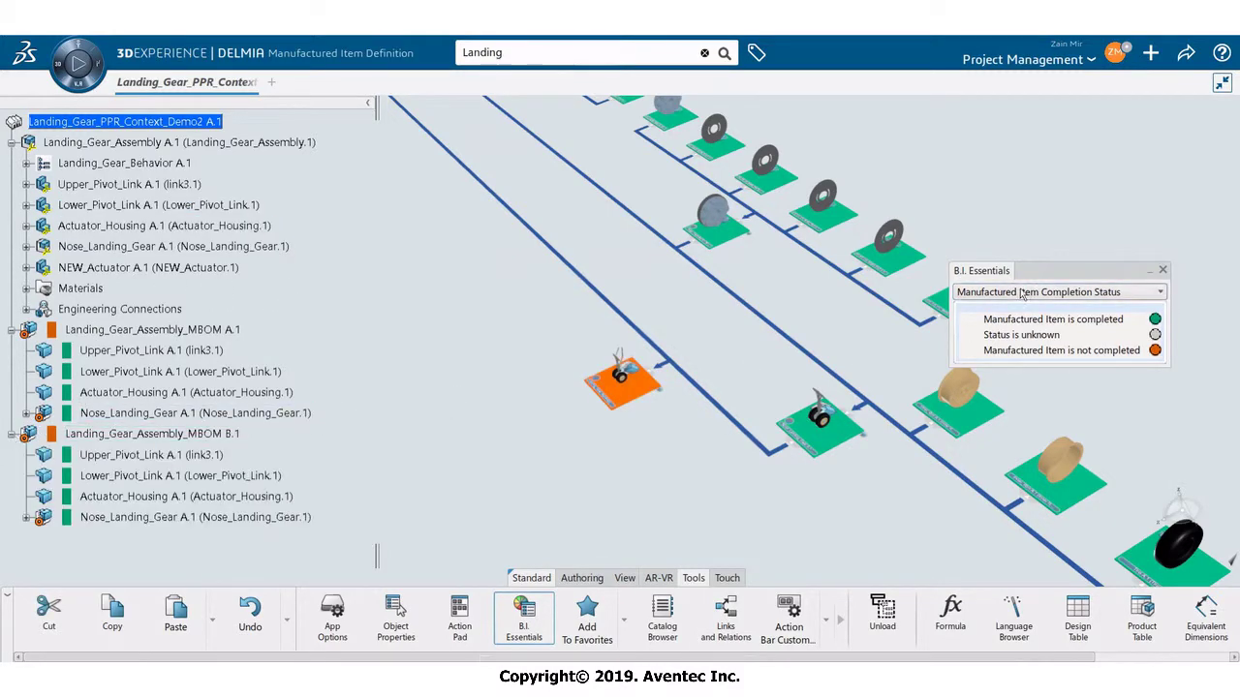
left_click(1023, 293)
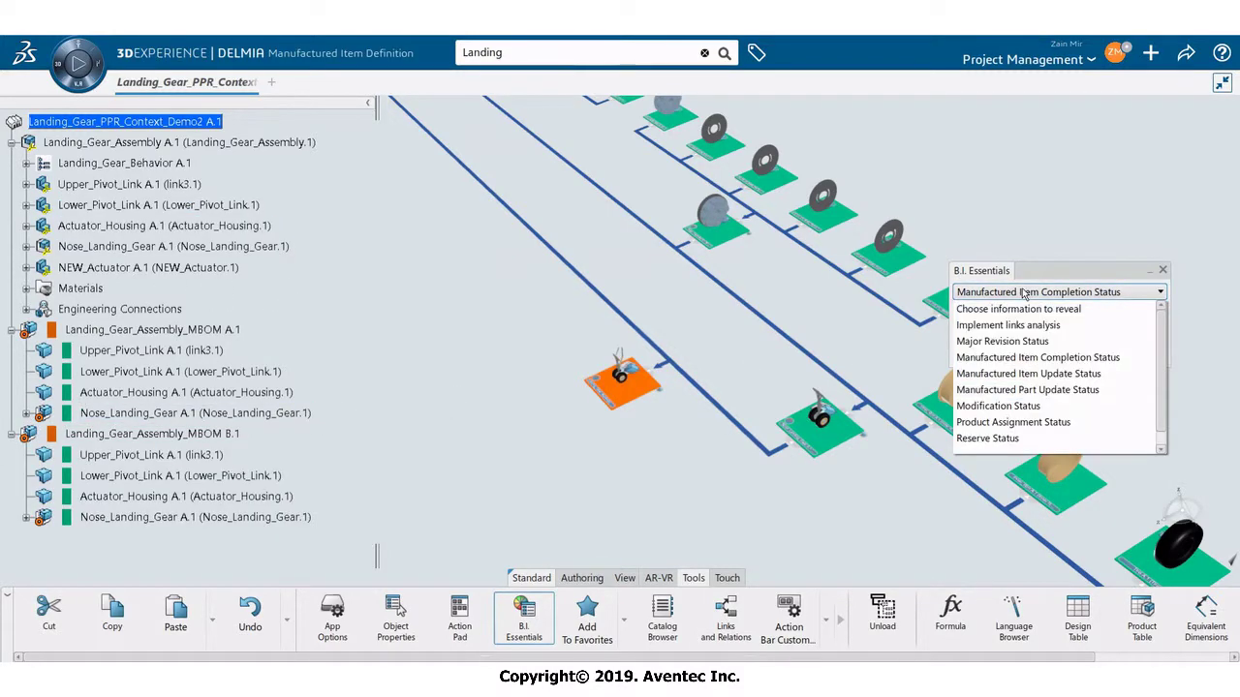
- Change the B.I. Essentials colour-coding to Product Assignment Status
left_click(1013, 423)
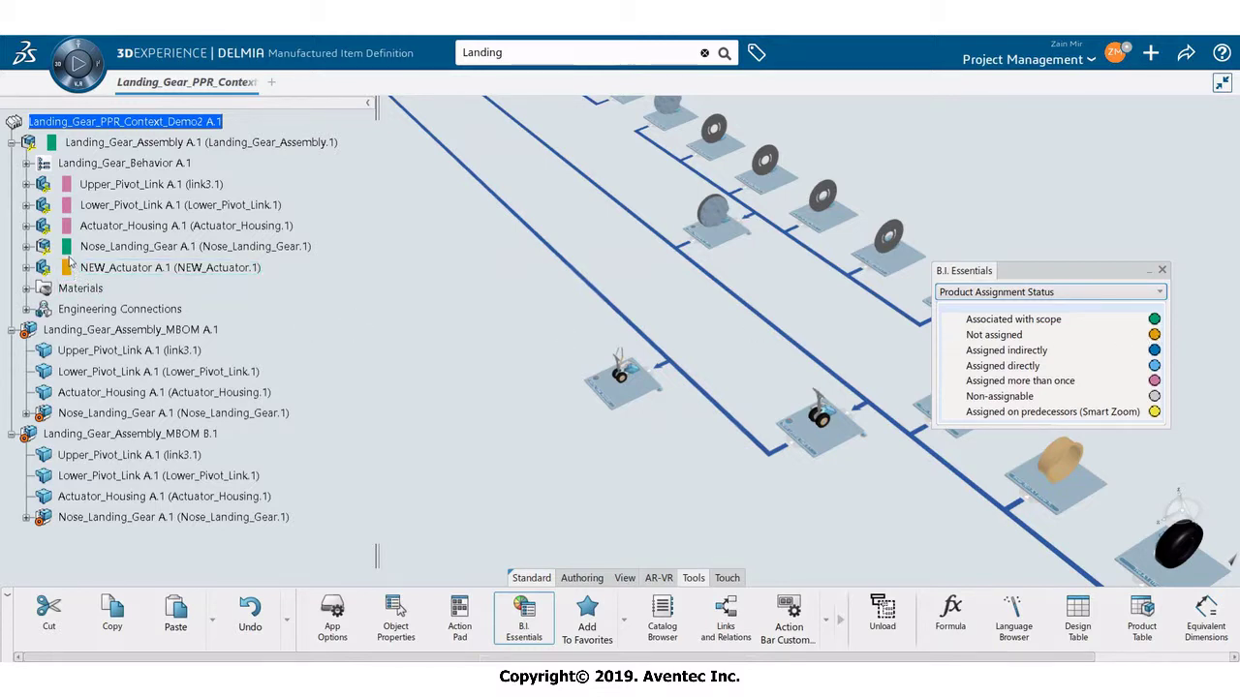
- Insert a provided part as a predecessor of the MBOM B.1 platform
left_click(642, 395)
right_click(637, 392)
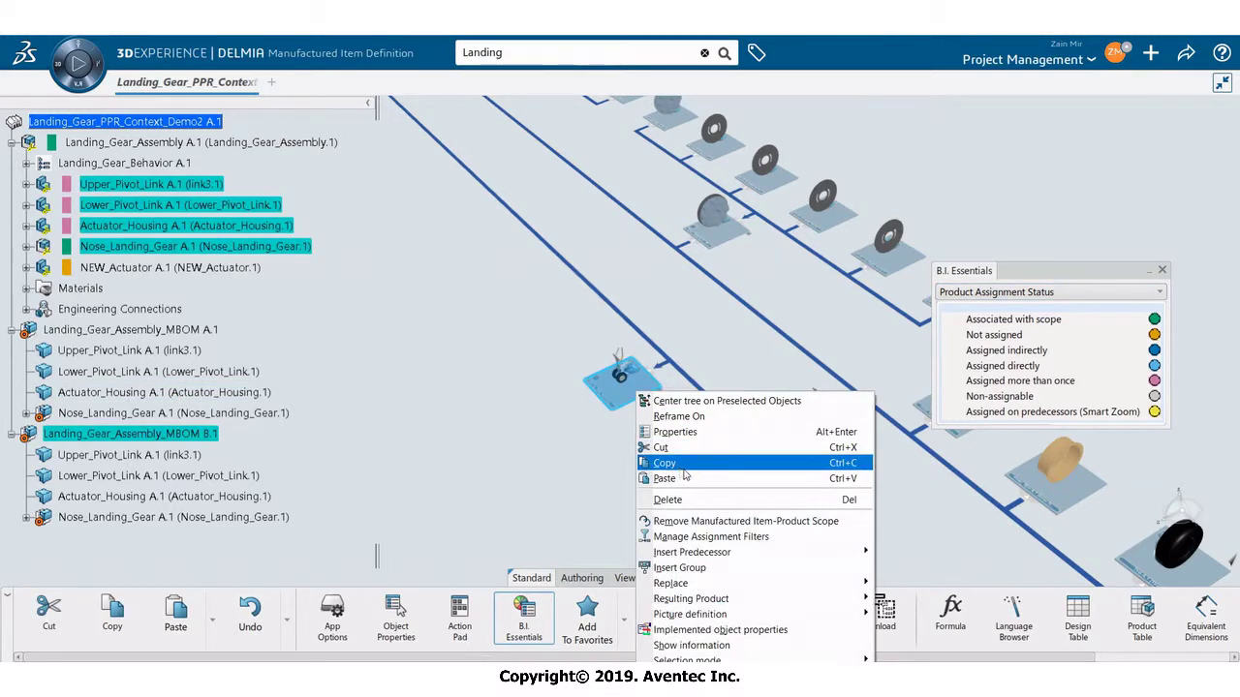
mouse_move(686, 554)
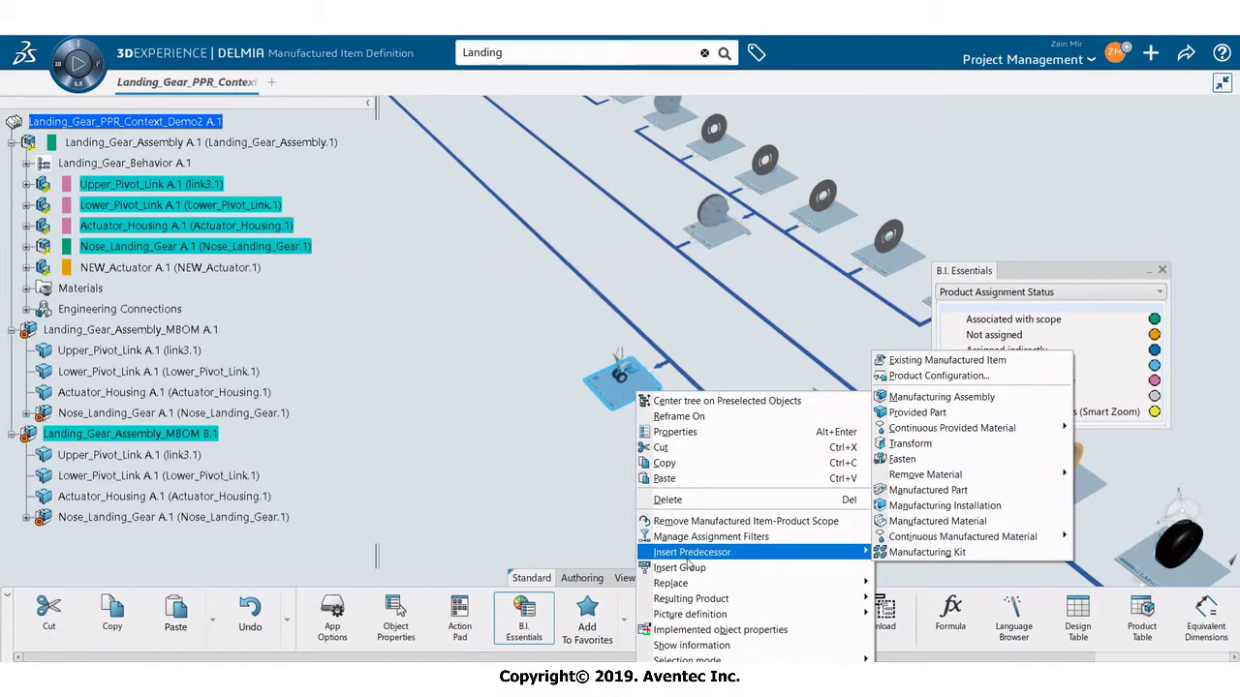
left_click(958, 412)
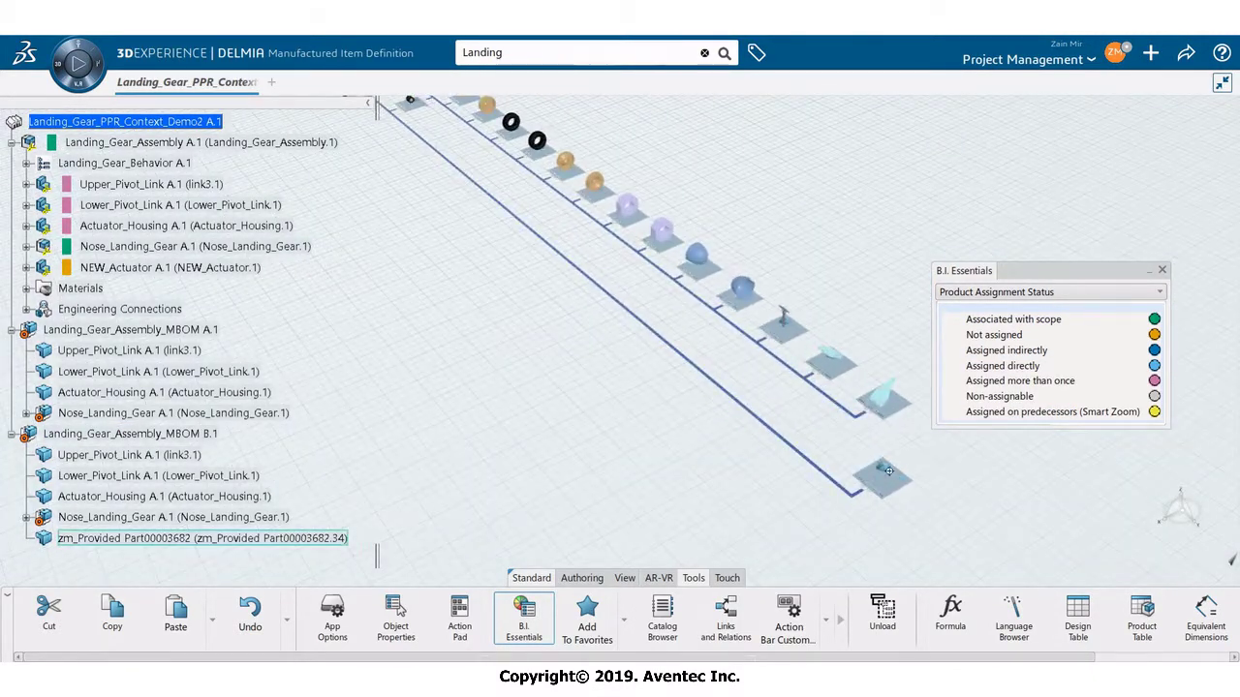
- Set the new provided part's title to NEW_Actuator in its properties
right_click(599, 393)
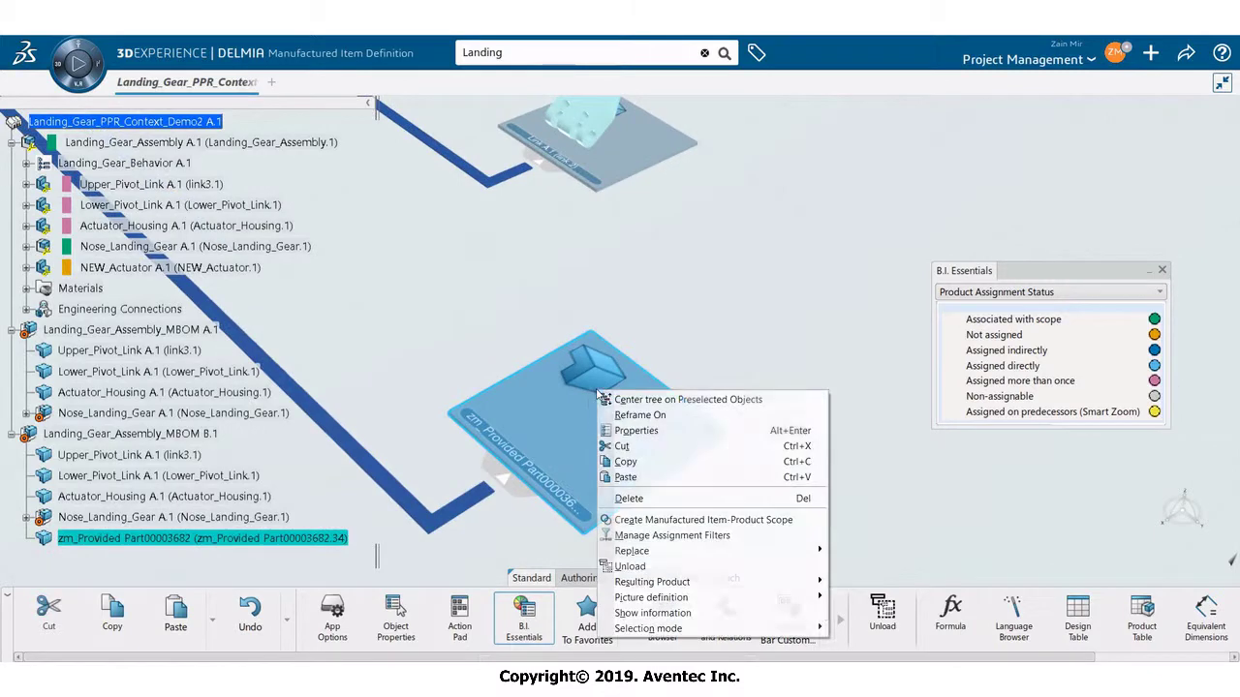
left_click(640, 433)
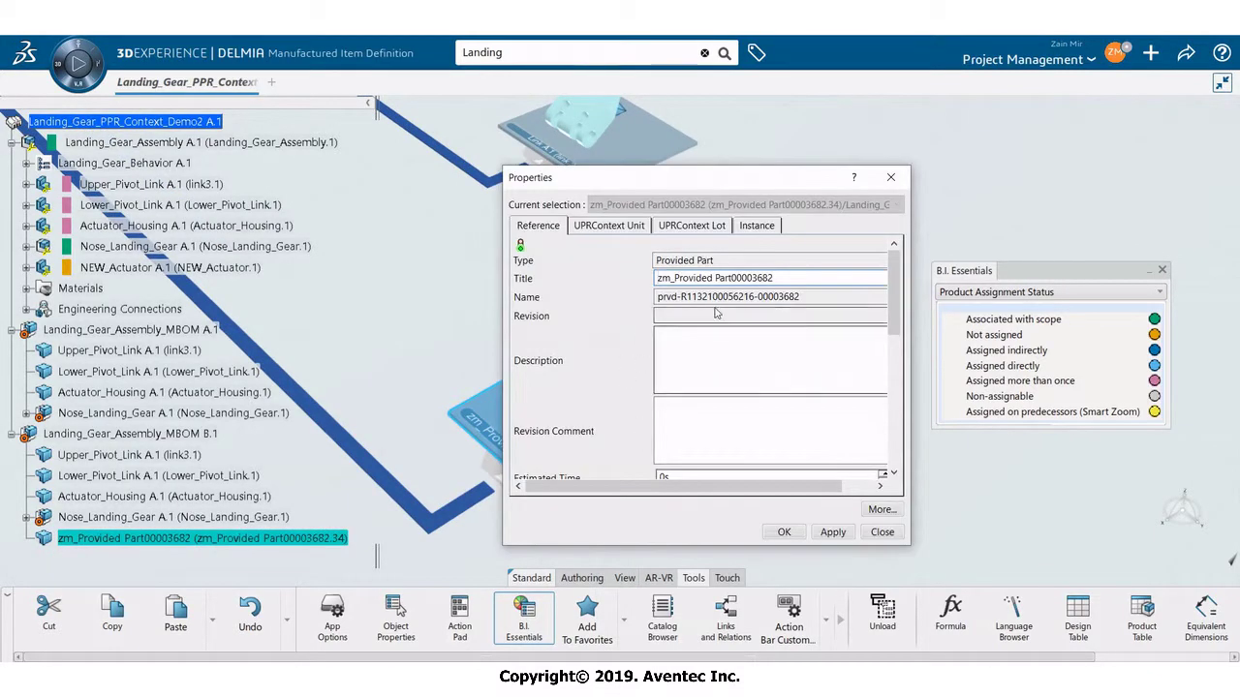
left_click_drag(775, 278, 621, 281)
type("NEW+")
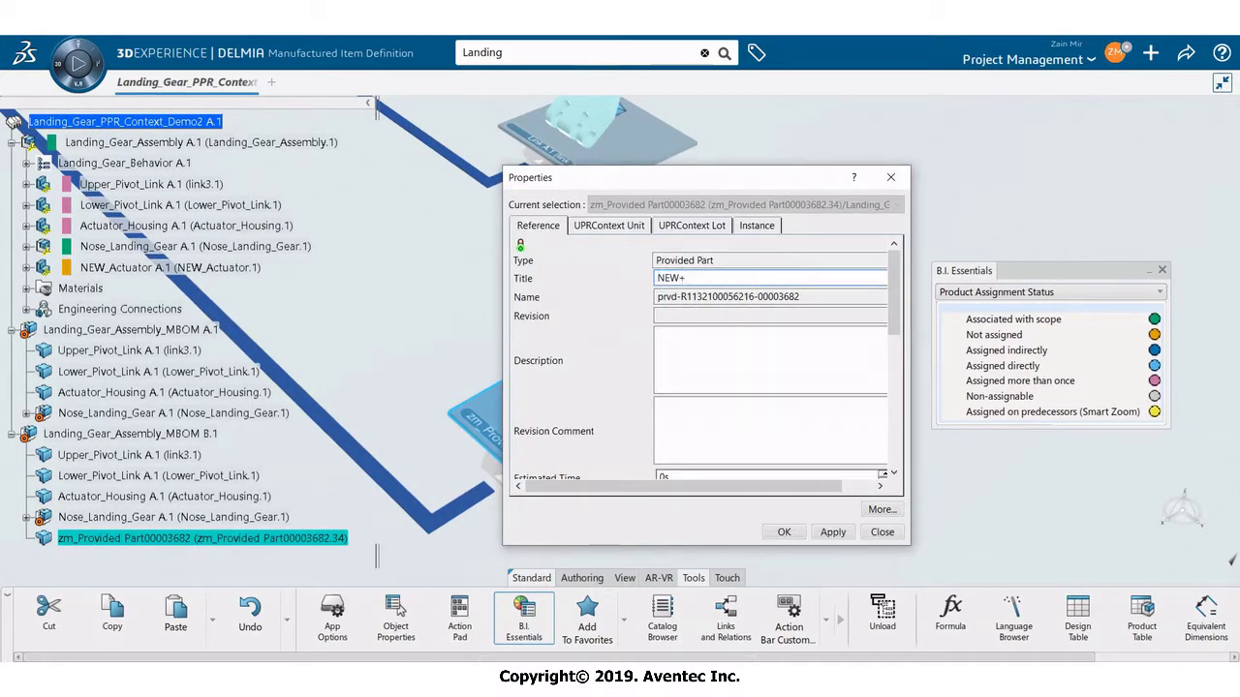
type("Actuator")
key("Return")
- Set the part's instance name to NEW_Actuator.1 and clear the selection
right_click(643, 383)
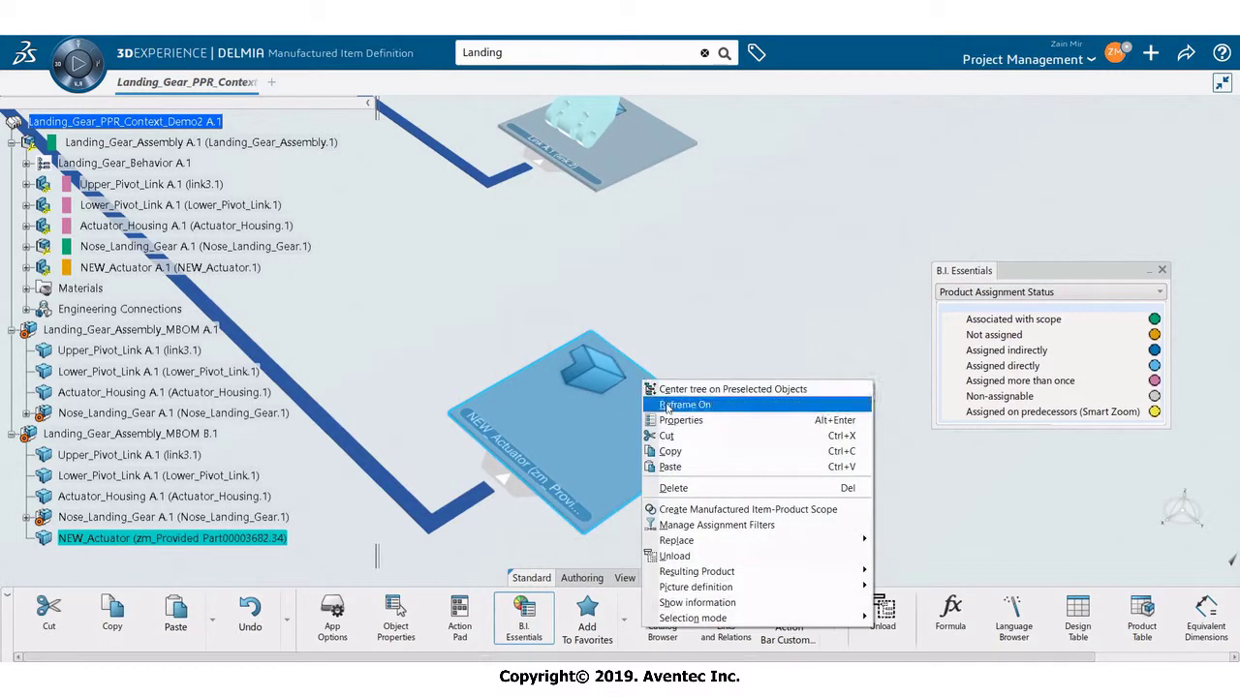
left_click(678, 420)
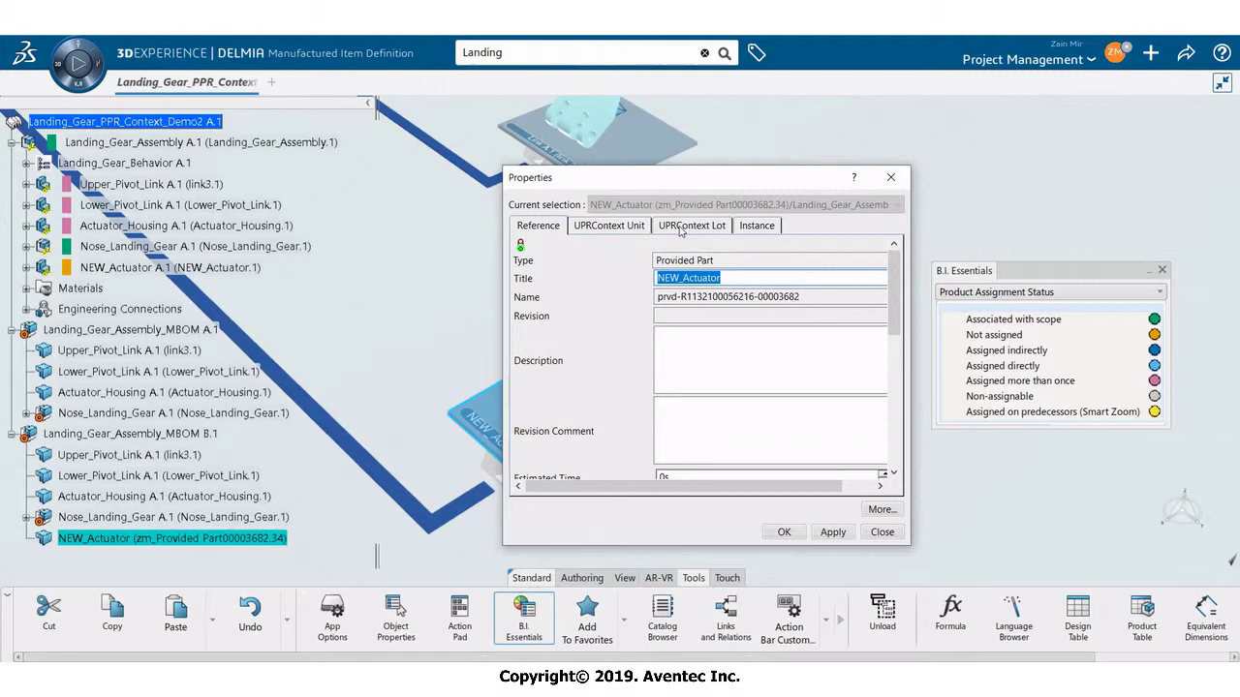
left_click(681, 230)
left_click(756, 226)
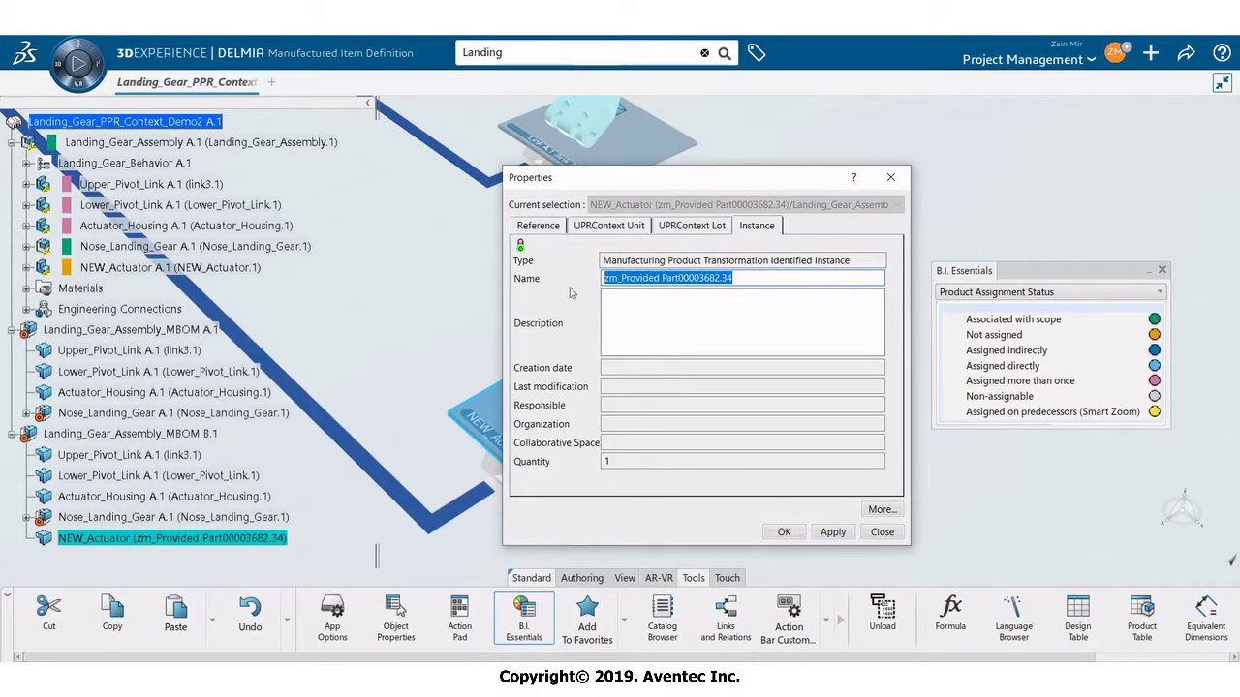
type("NEW_Actuator")
type(".1")
key("Return")
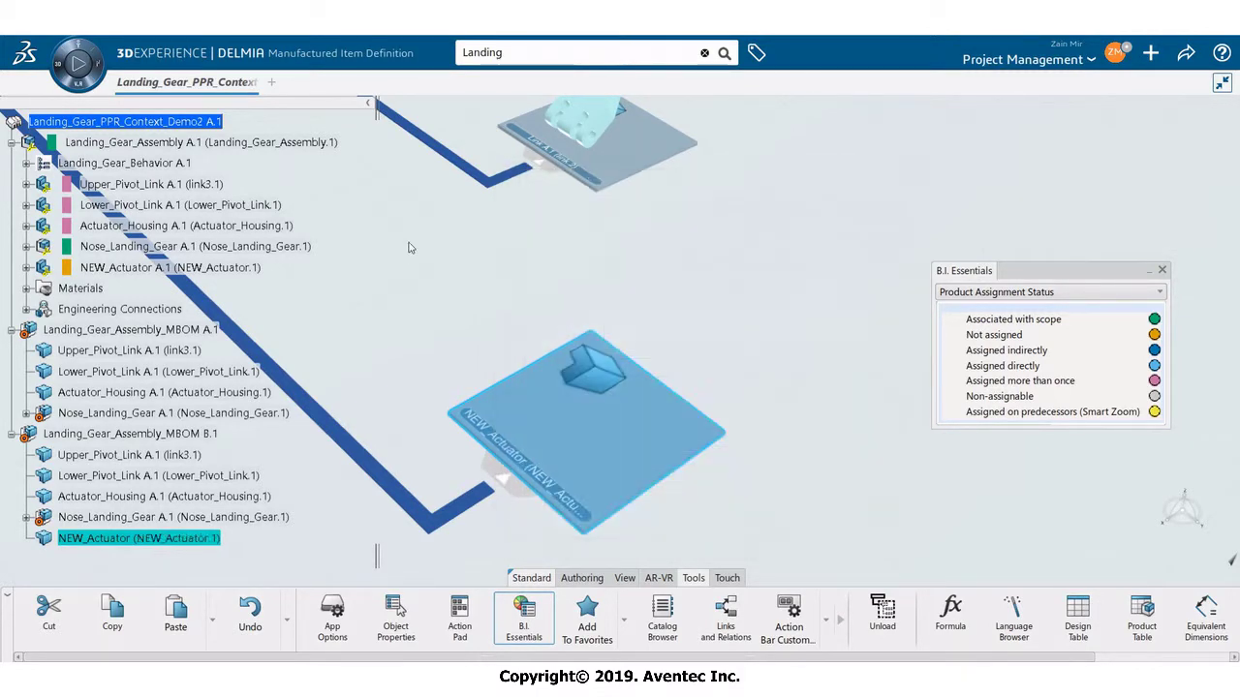
left_click(438, 320)
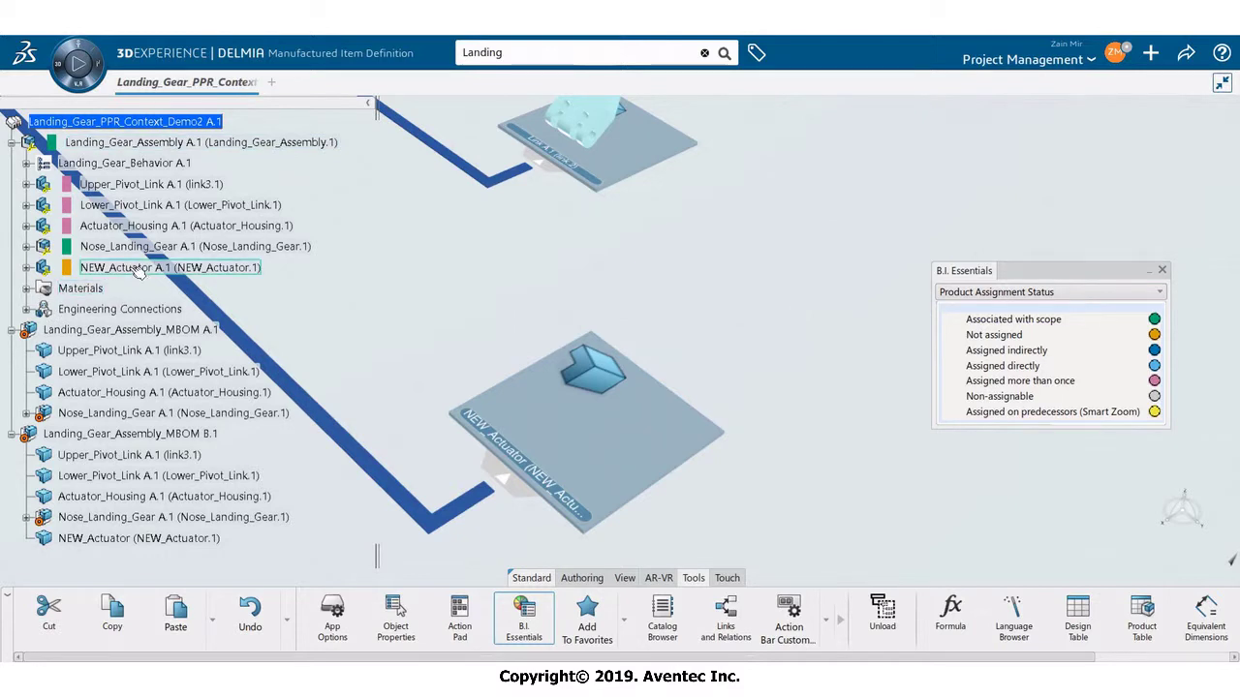
- Assign NEW_Actuator A.1 to the new provided part and save the PPR context
mouse_move(139, 269)
left_mouse_down()
mouse_move(165, 291)
mouse_move(581, 423)
left_mouse_up()
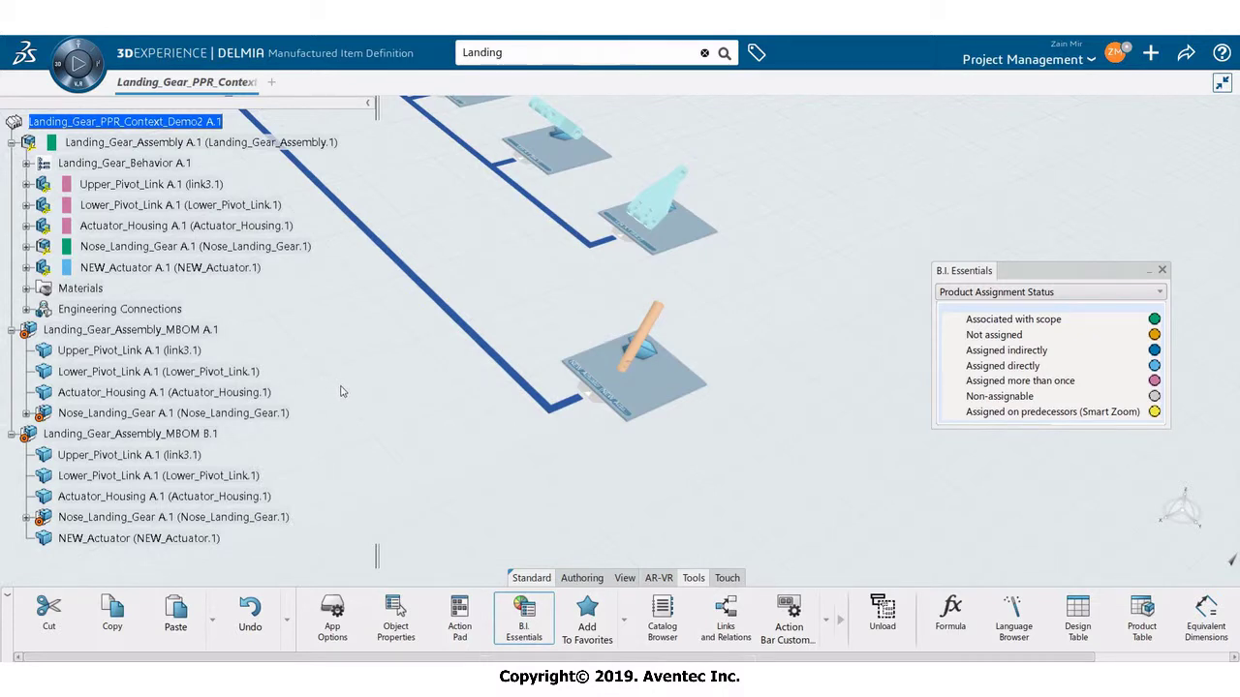
left_click(1188, 61)
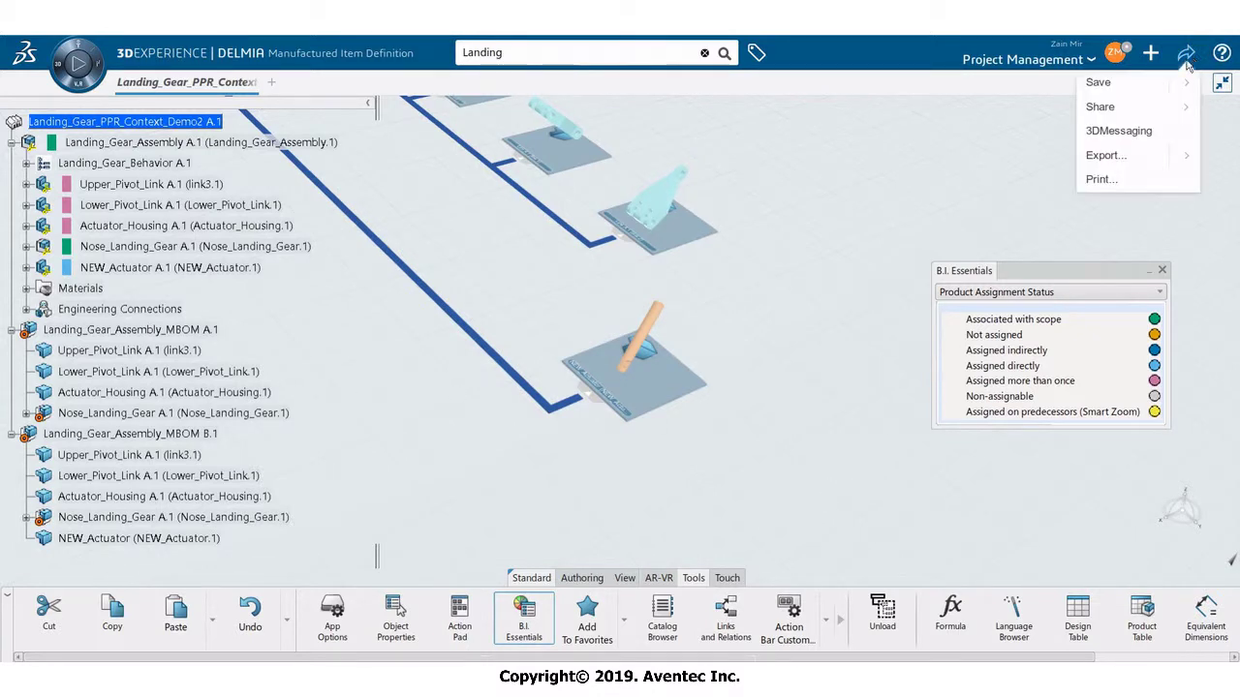
left_click(1105, 84)
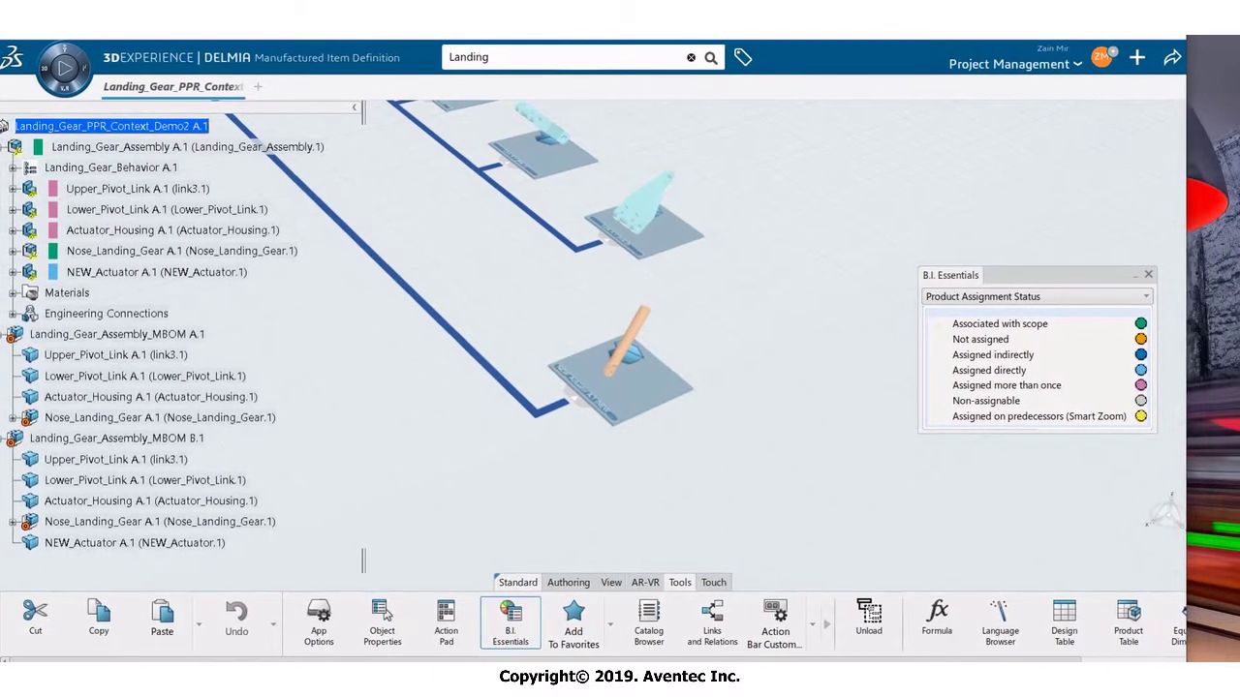
- Place DELMIA beside the dashboard and compare MBOM B.1 against MBOM A.1 in ENOVIA Compare
key("F11")
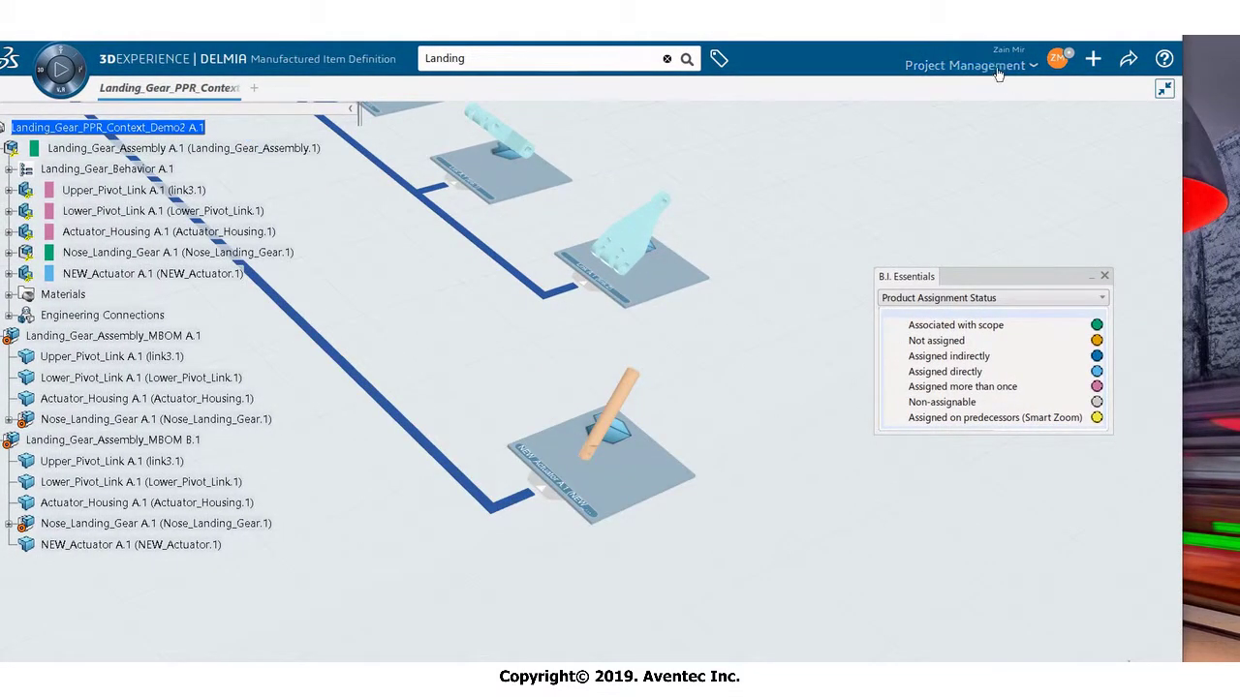
left_click(1164, 88)
key("super+Left")
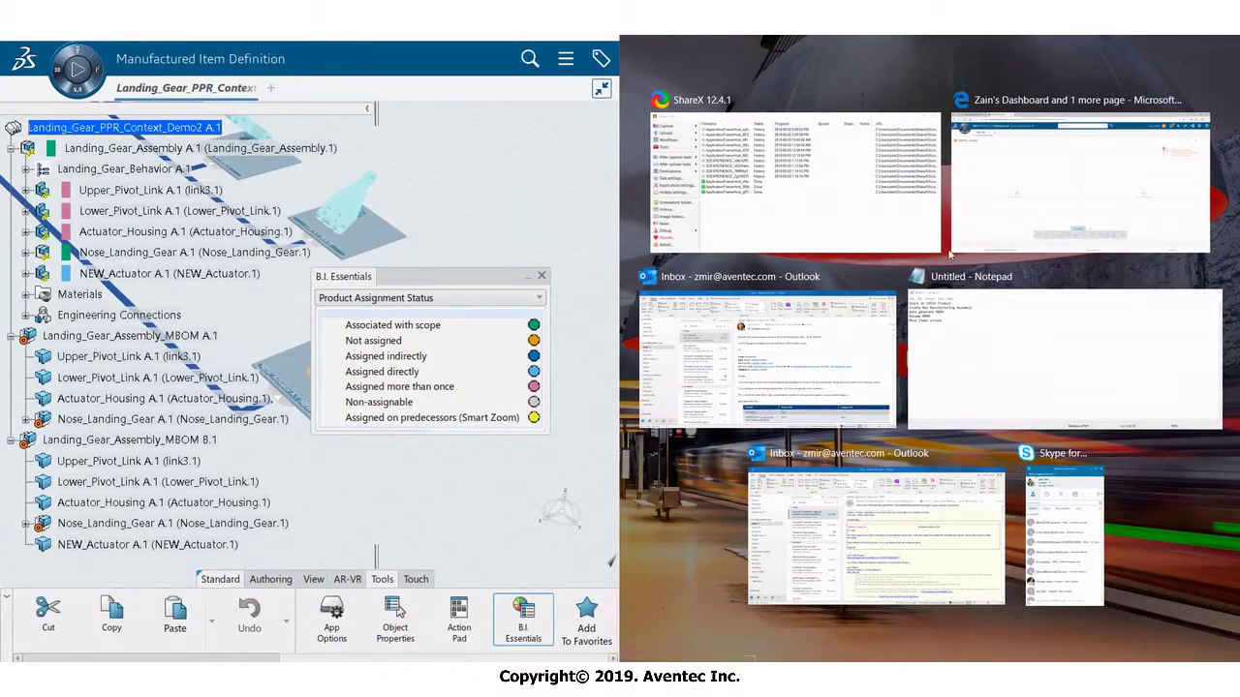
left_click(1042, 250)
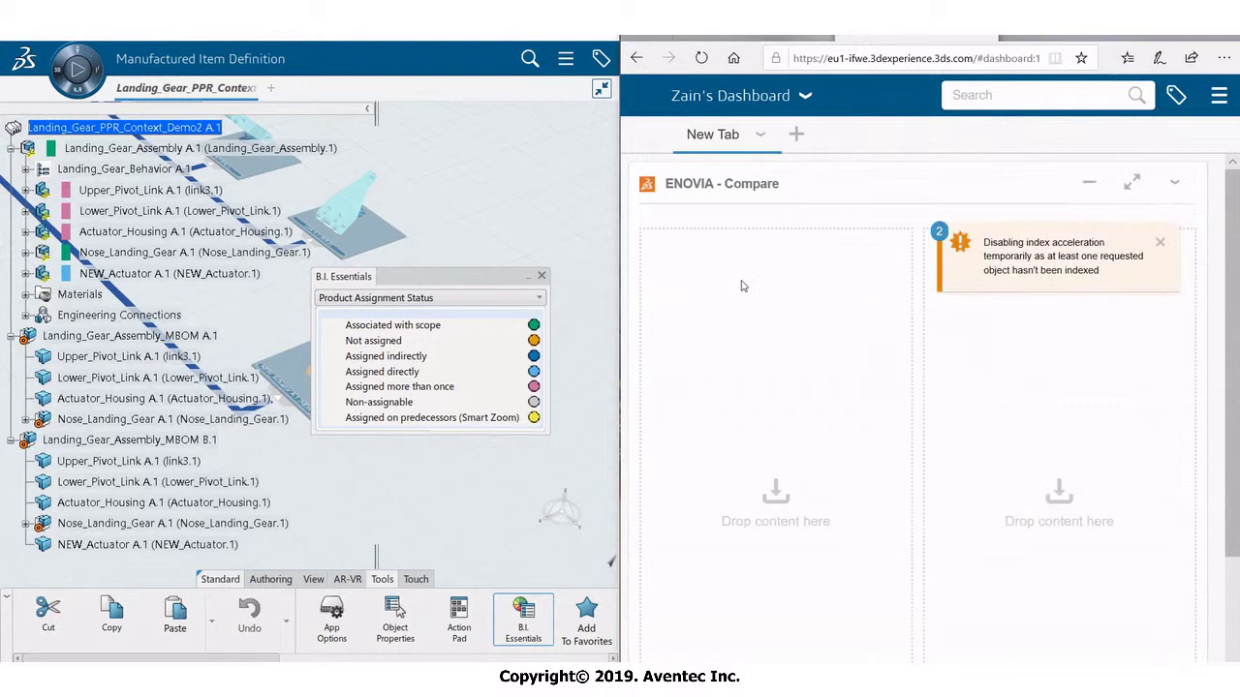
left_click(542, 276)
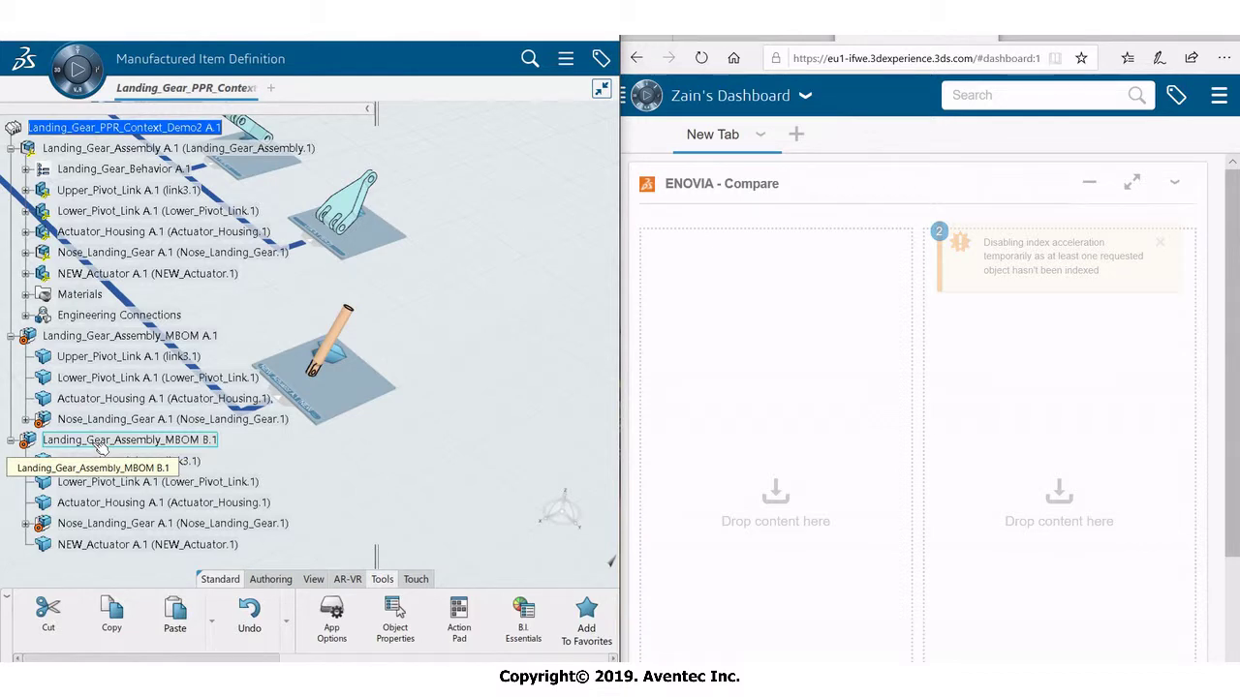
left_click_drag(102, 442, 717, 437)
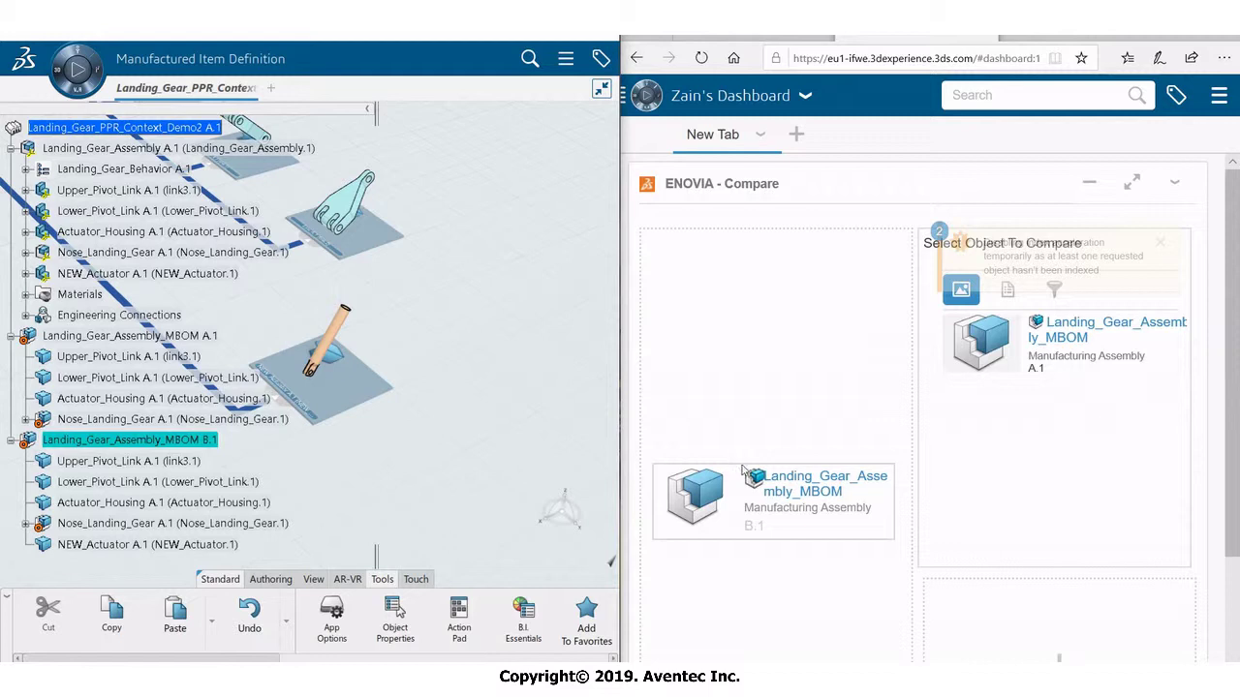
left_click(995, 333)
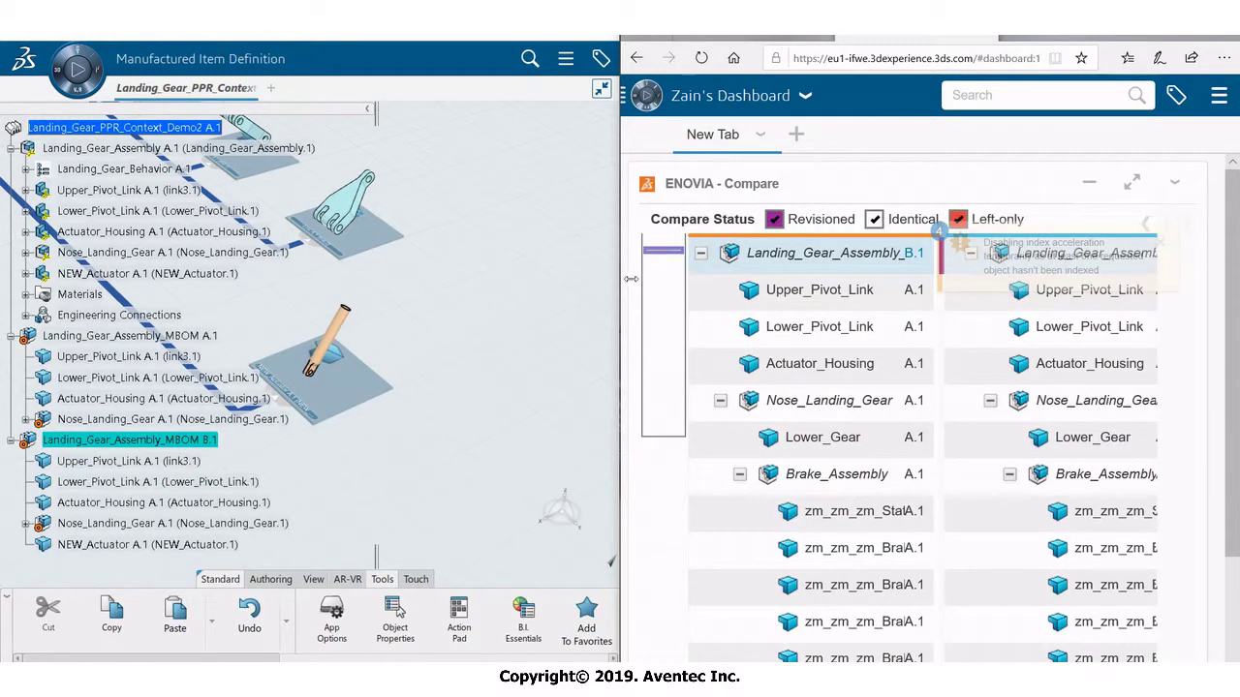
- Widen the dashboard over DELMIA, review the compare tree, and collapse the Compare toolbar
left_click_drag(621, 279, 145, 279)
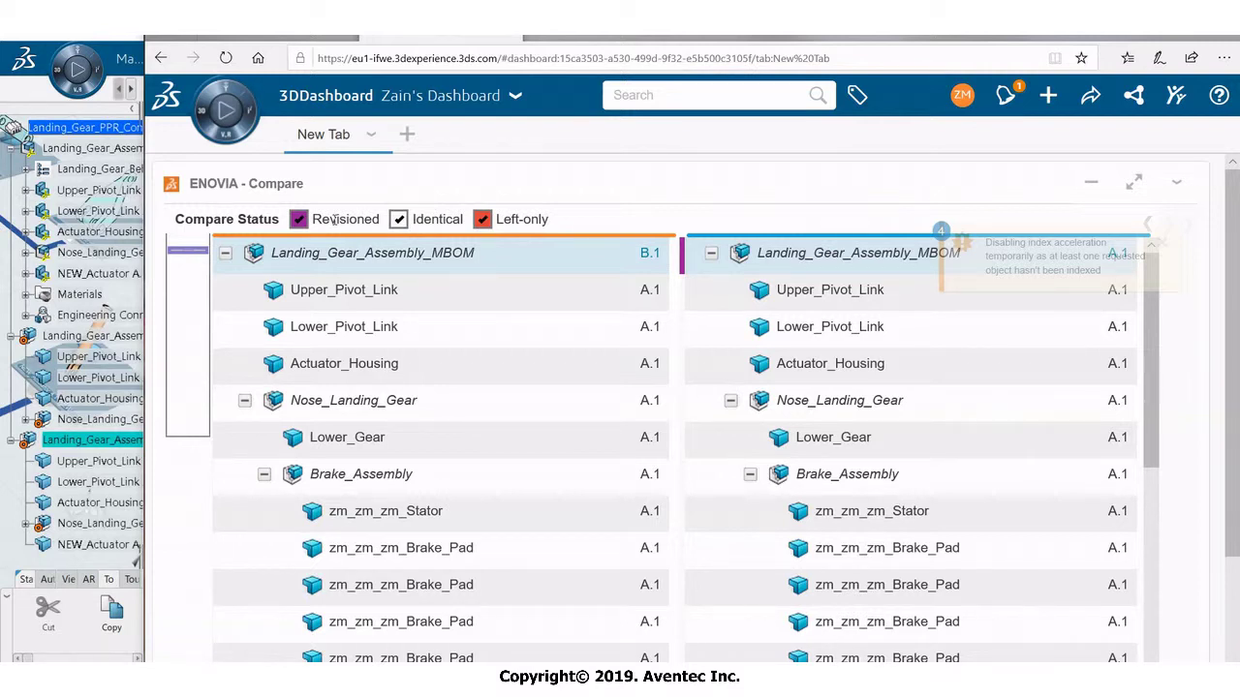
scroll(717, 410, "down", 5)
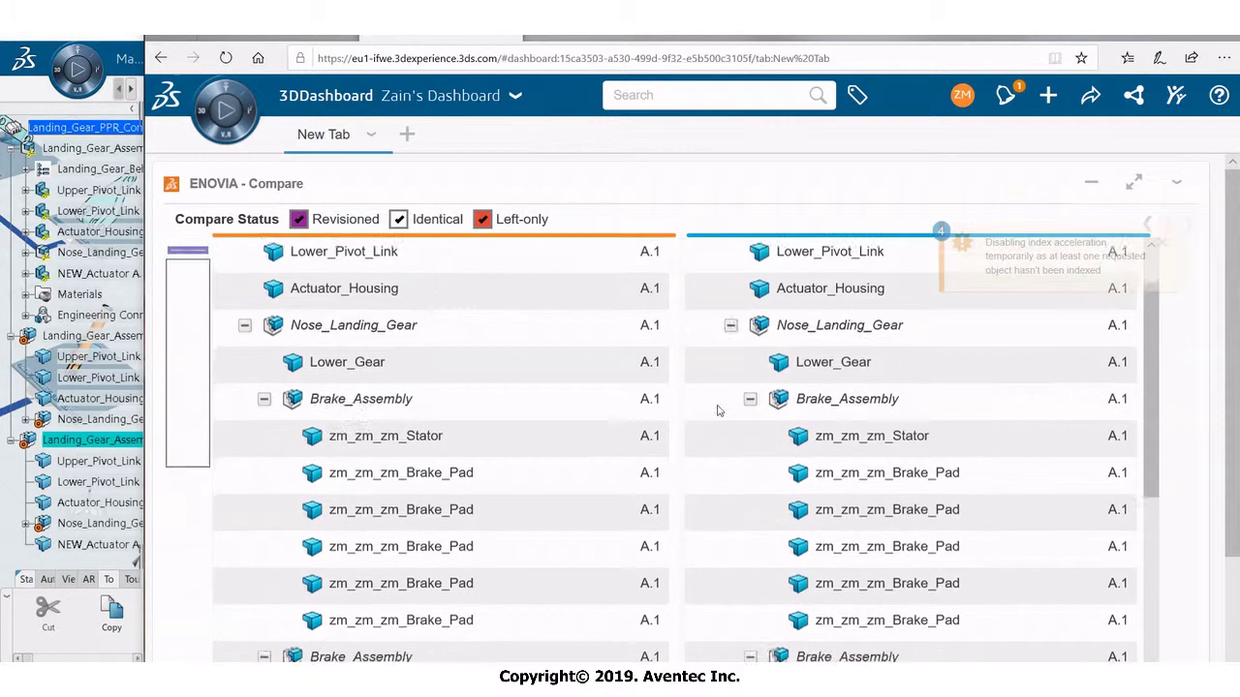
scroll(713, 411, "down", 5)
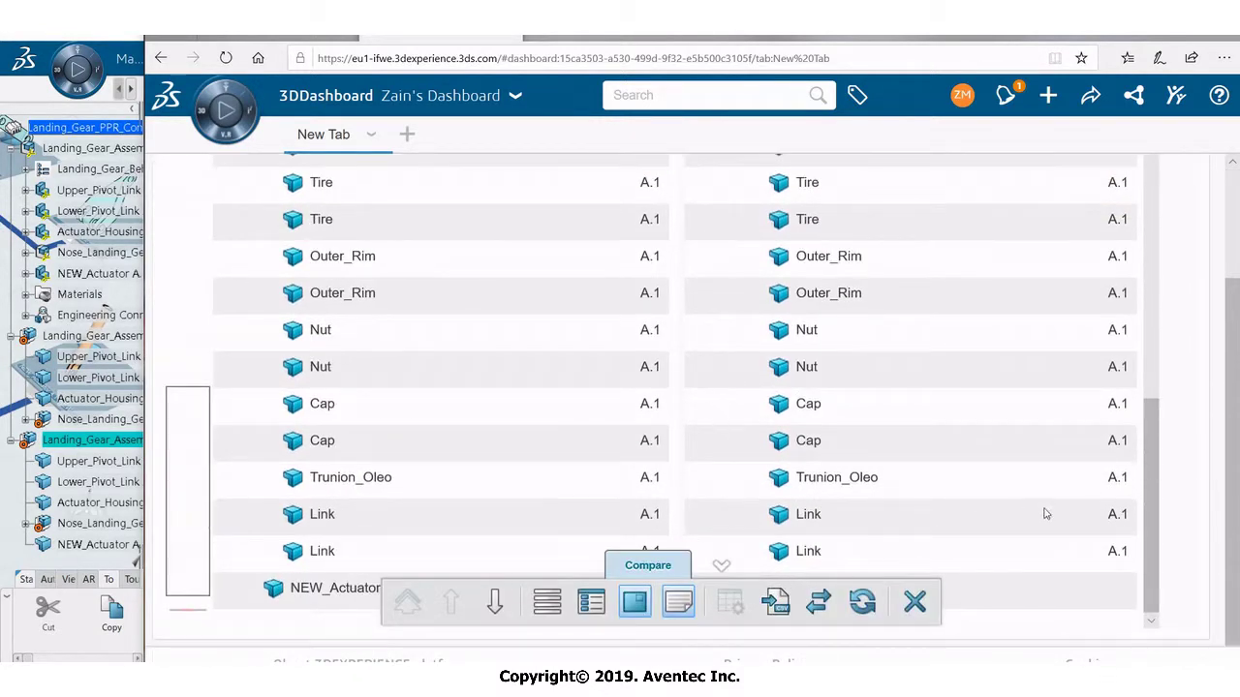
scroll(1153, 489, "down", 1)
left_click(723, 566)
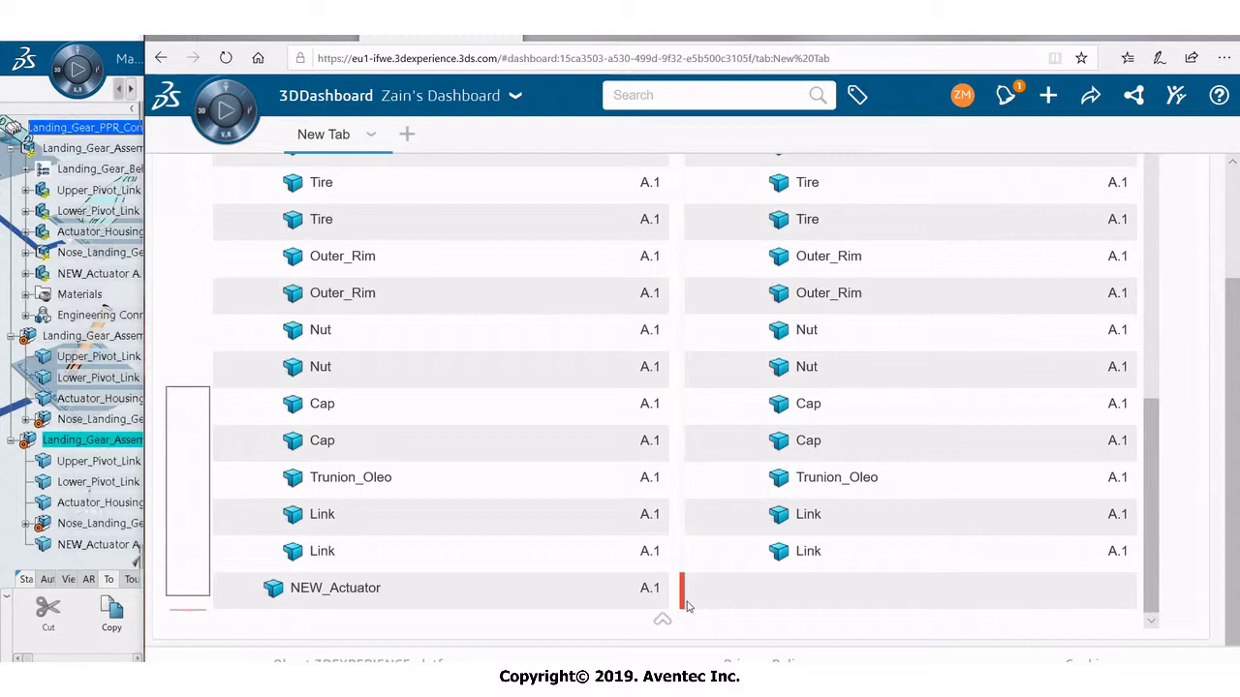
scroll(690, 601, "up", 15)
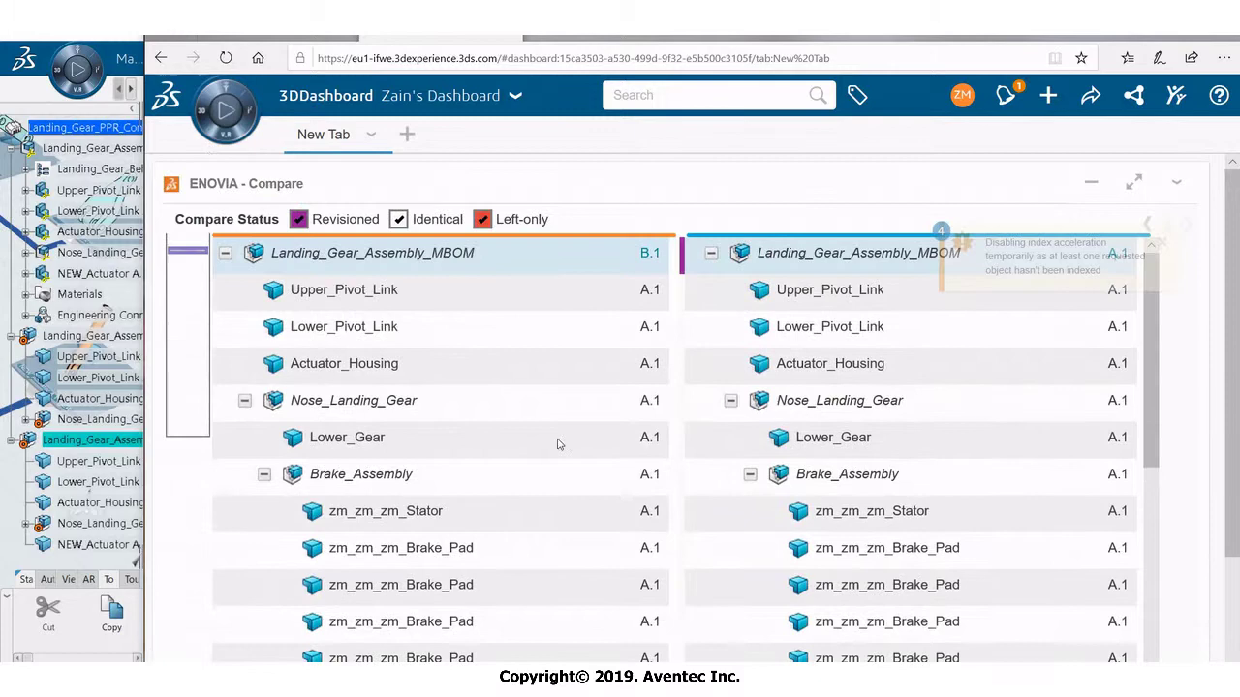
scroll(632, 485, "down", 8)
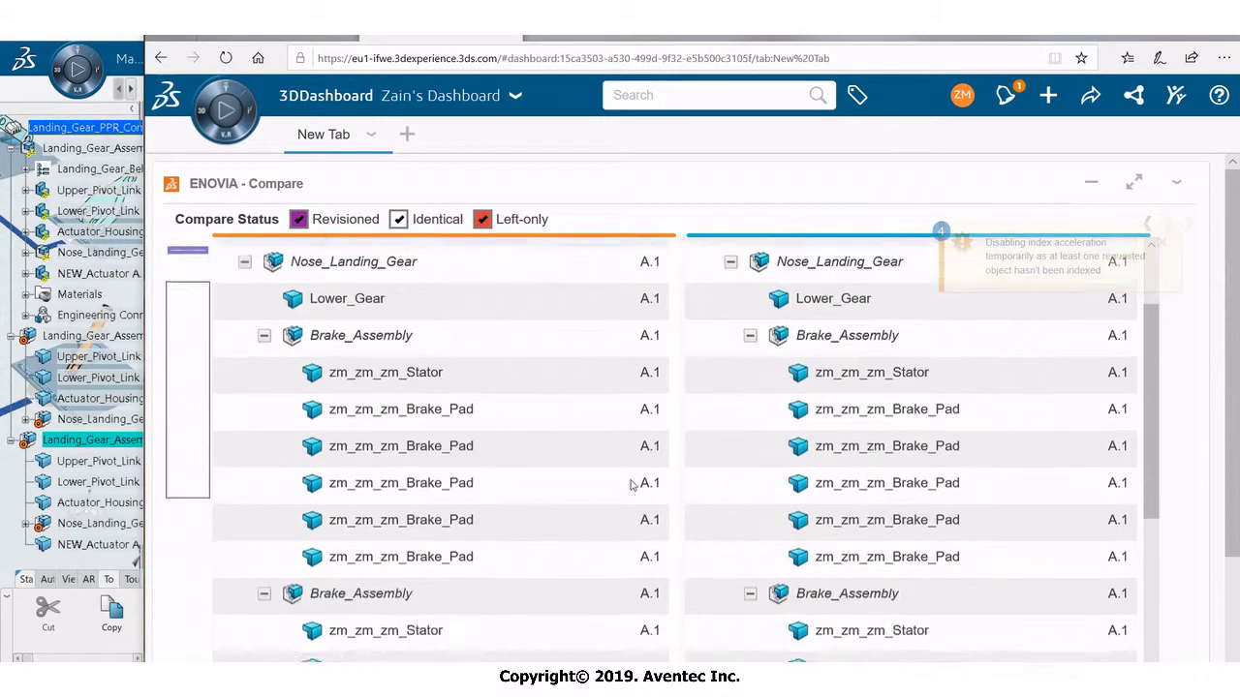
scroll(631, 485, "down", 3)
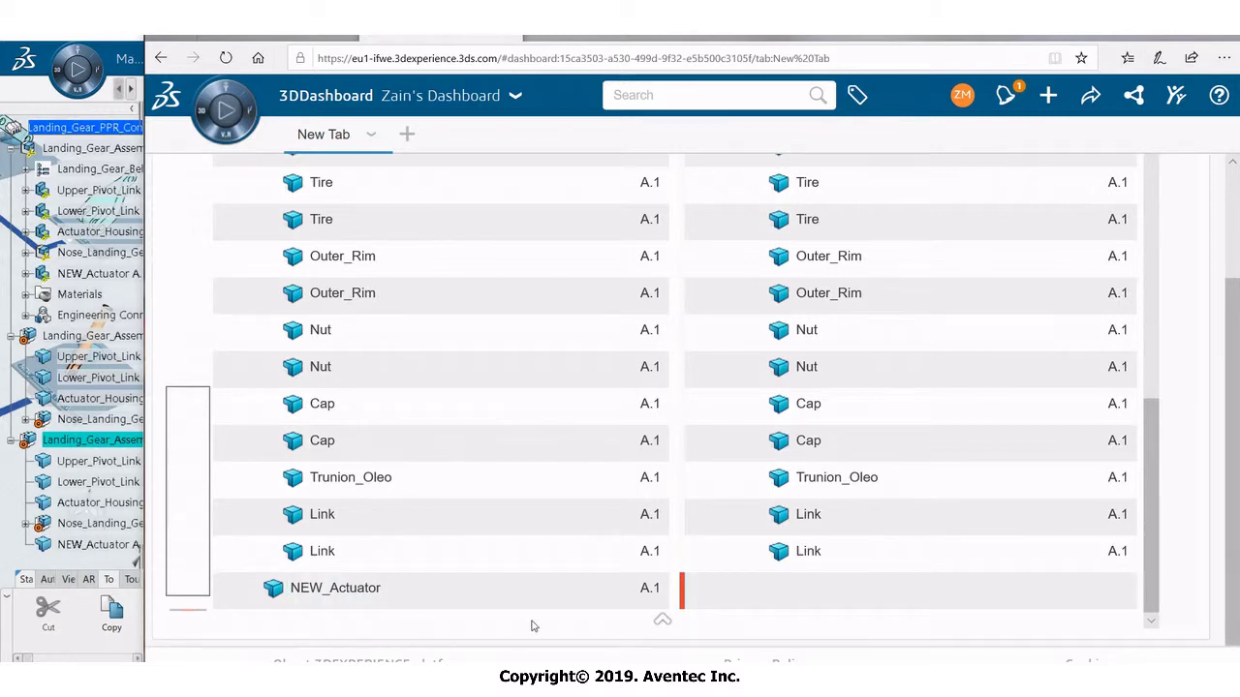
scroll(559, 575, "up", 5)
scroll(559, 575, "up", 5)
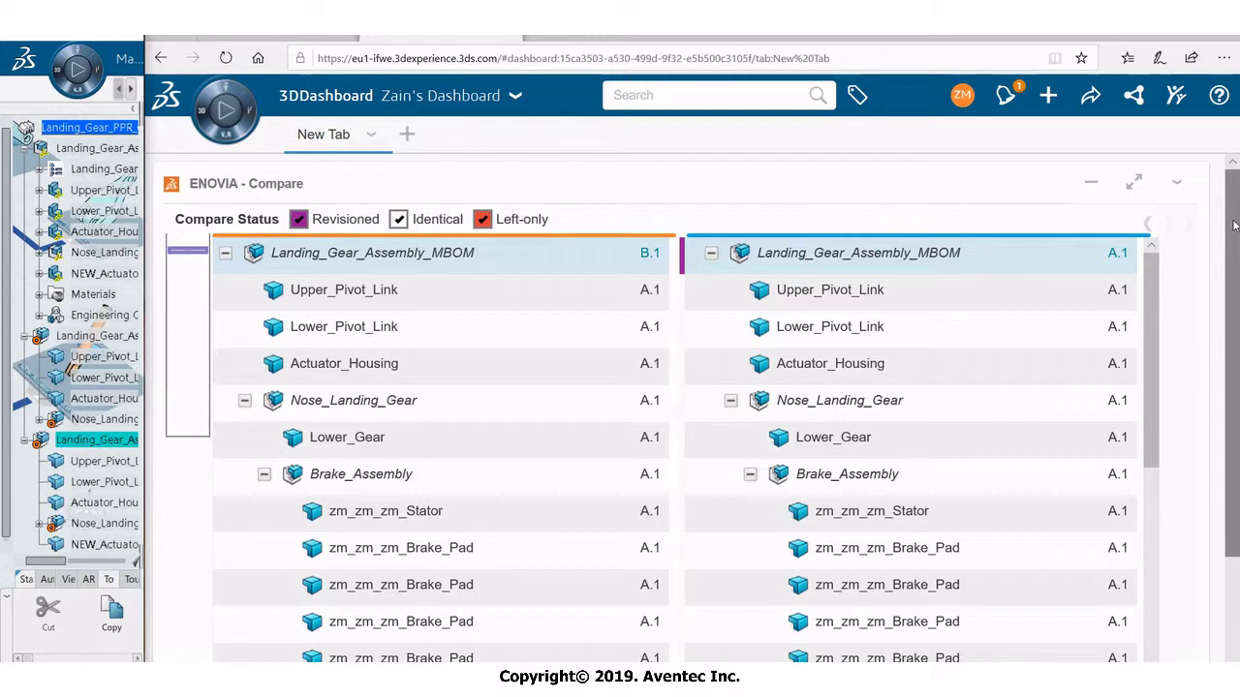
- Export the comparison results to CSV and open the file in Excel
scroll(1234, 224, "down", 3)
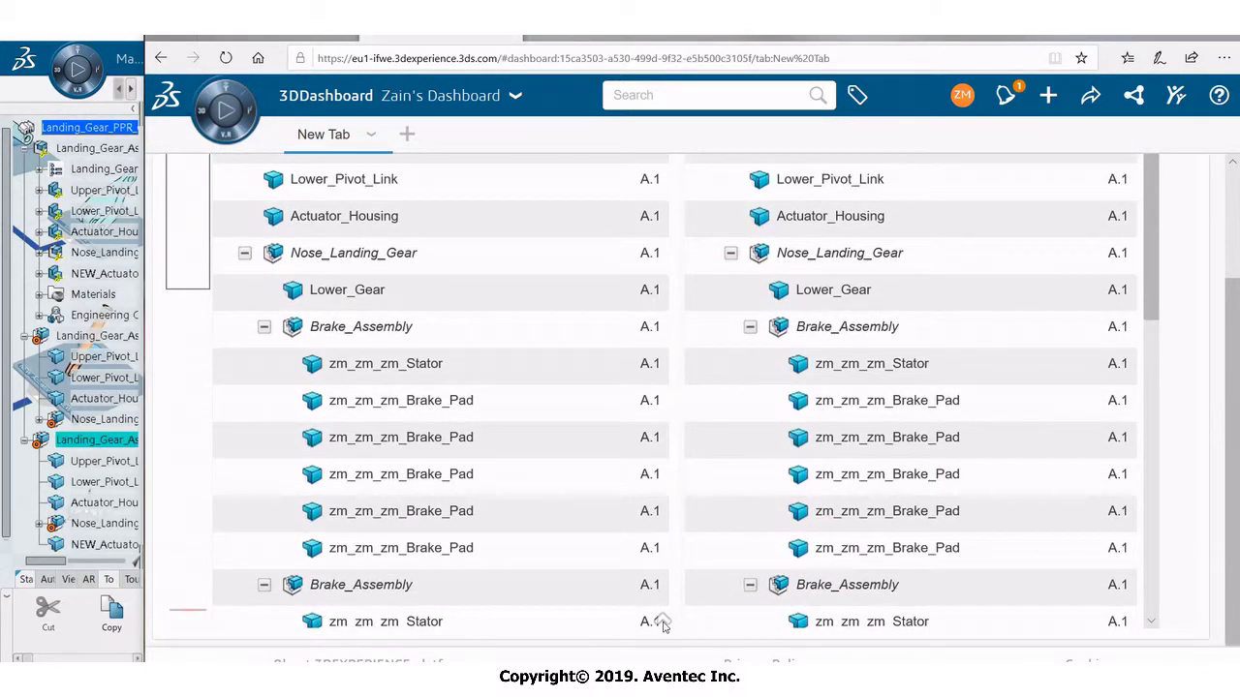
left_click(663, 621)
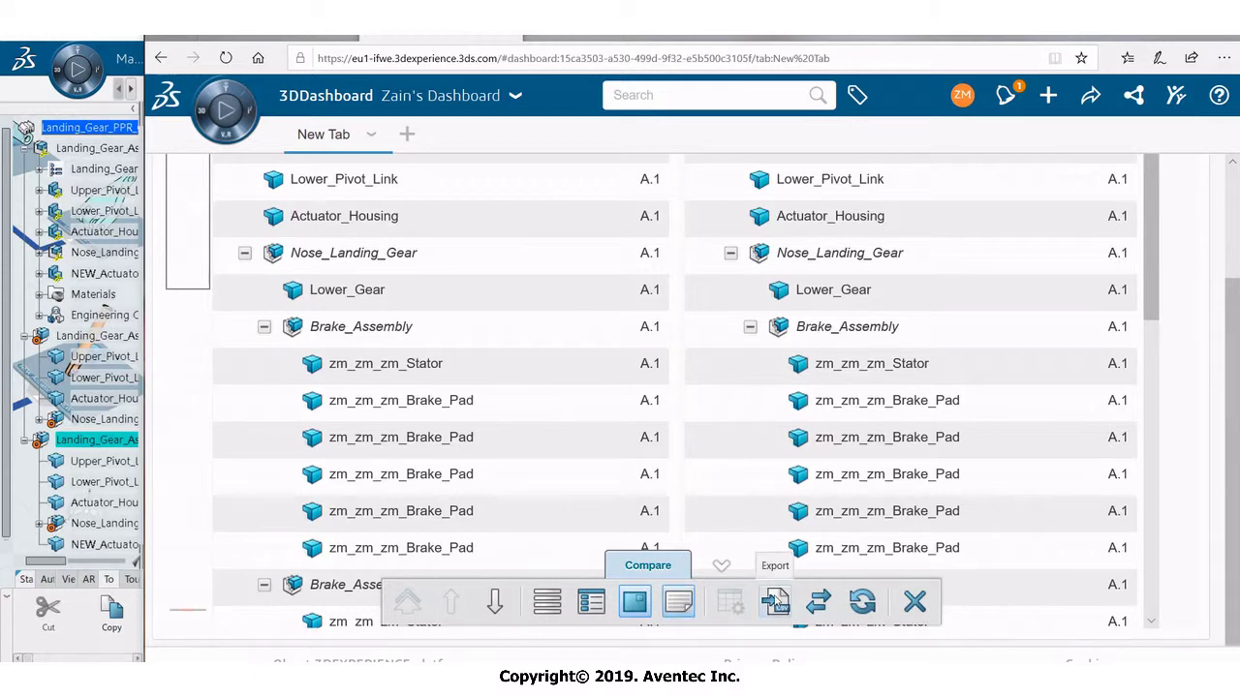
left_click(775, 603)
left_click(752, 651)
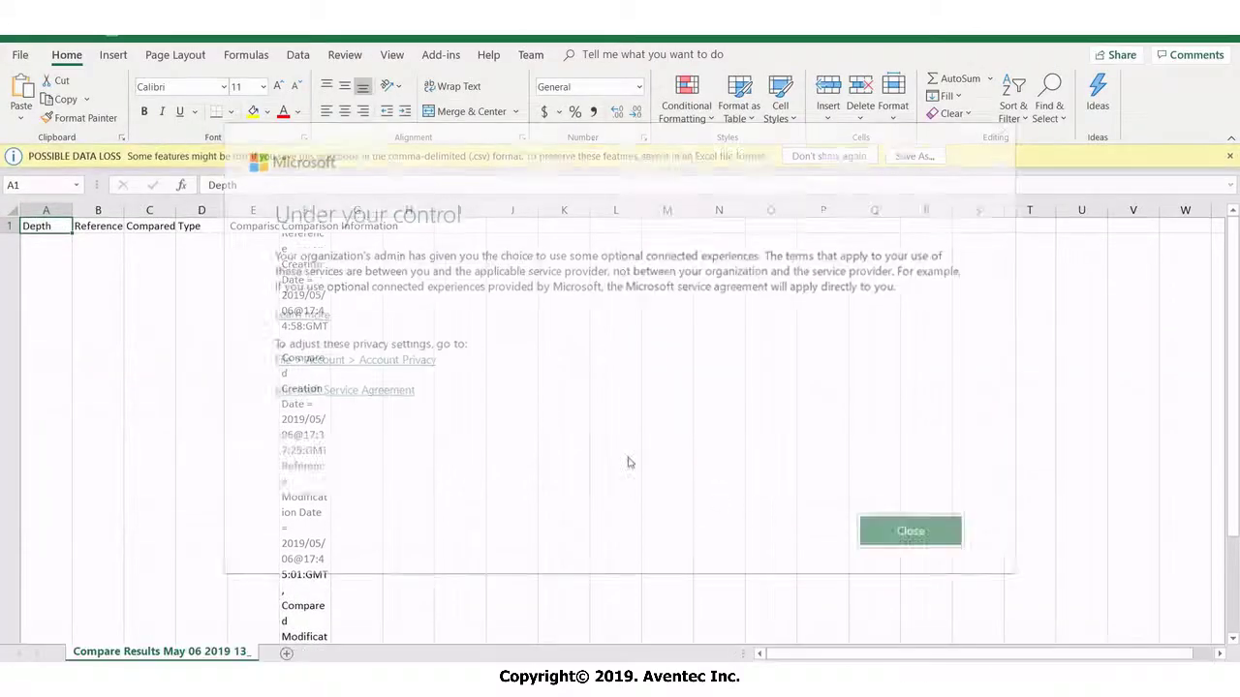
left_click(959, 528)
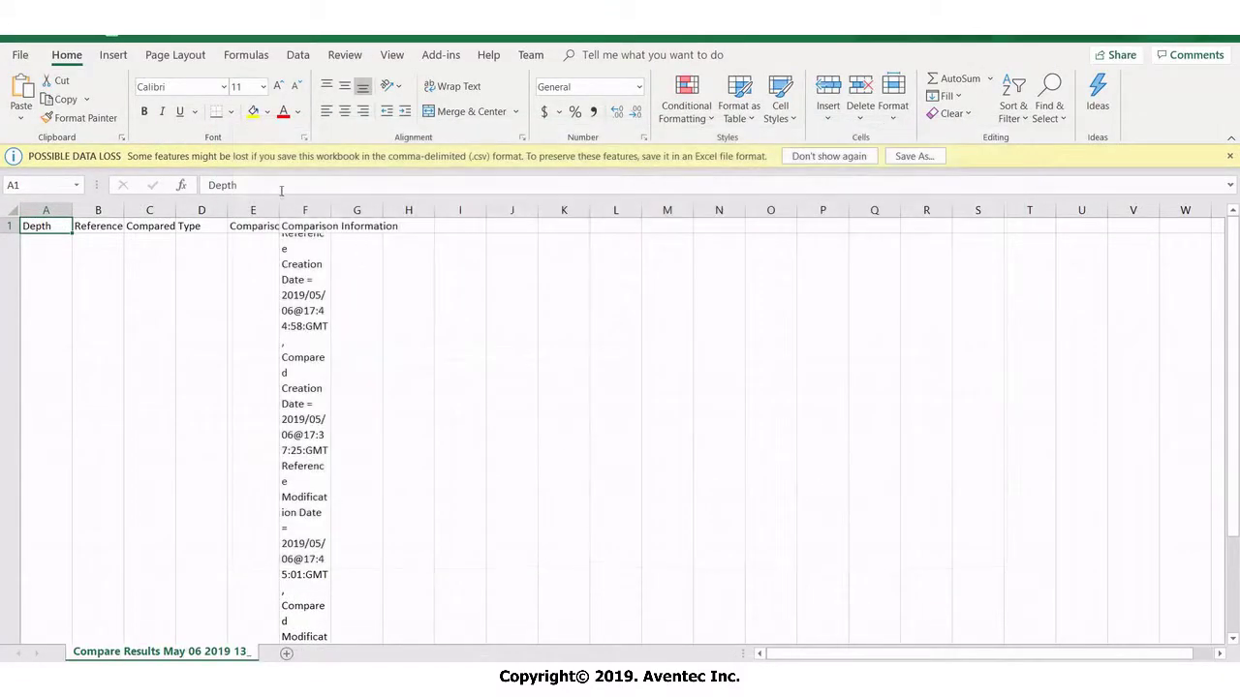
- Autofit columns B–E and select row 35 showing NEW_Actuator A.1
scroll(549, 351, "down", 6)
scroll(513, 351, "up", 4)
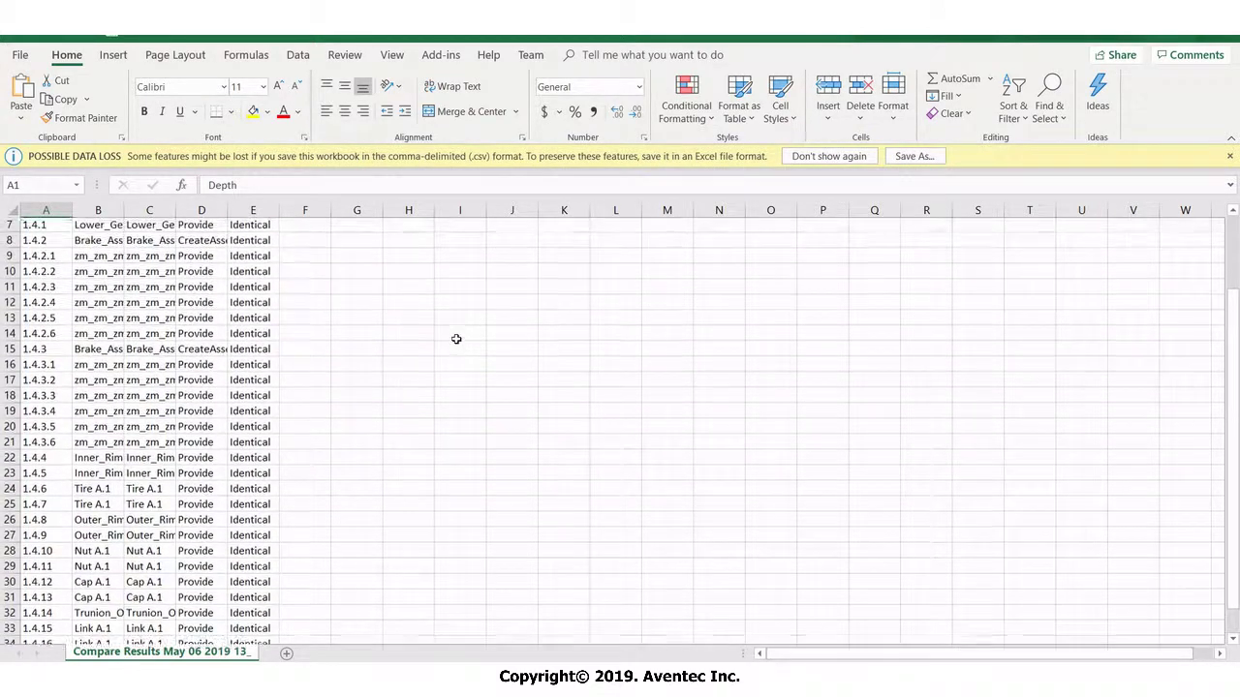
scroll(456, 338, "down", 1)
double_click(276, 210)
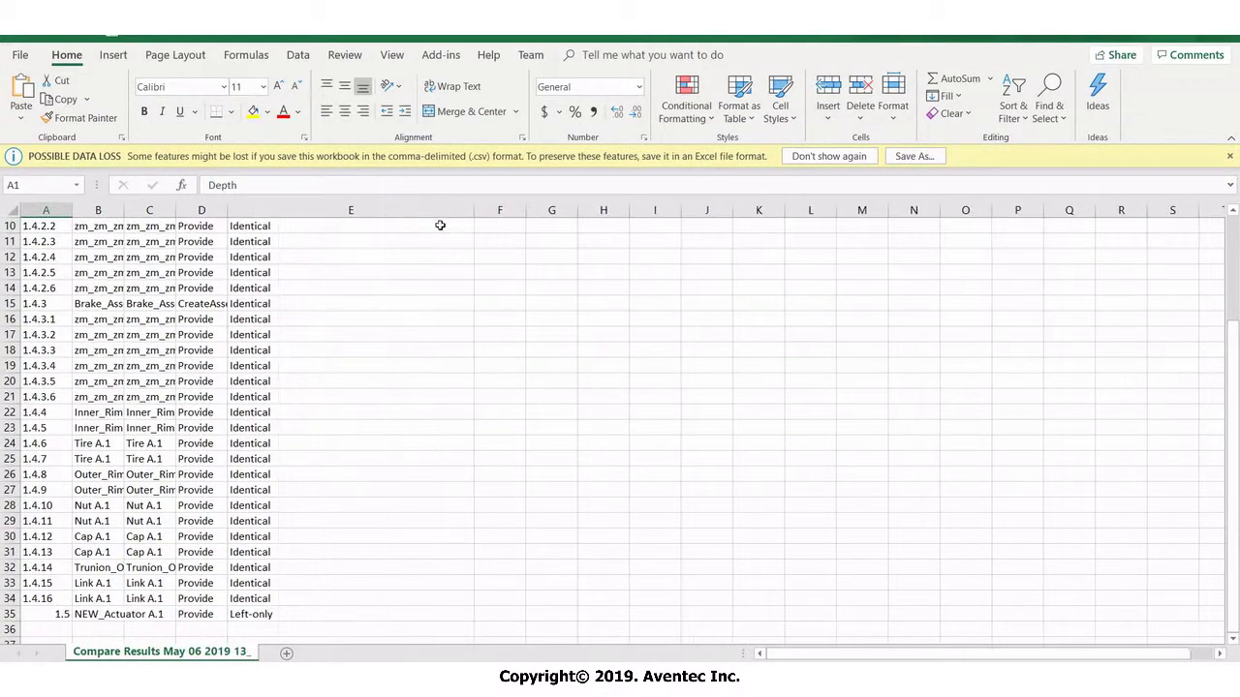
double_click(227, 209)
double_click(172, 209)
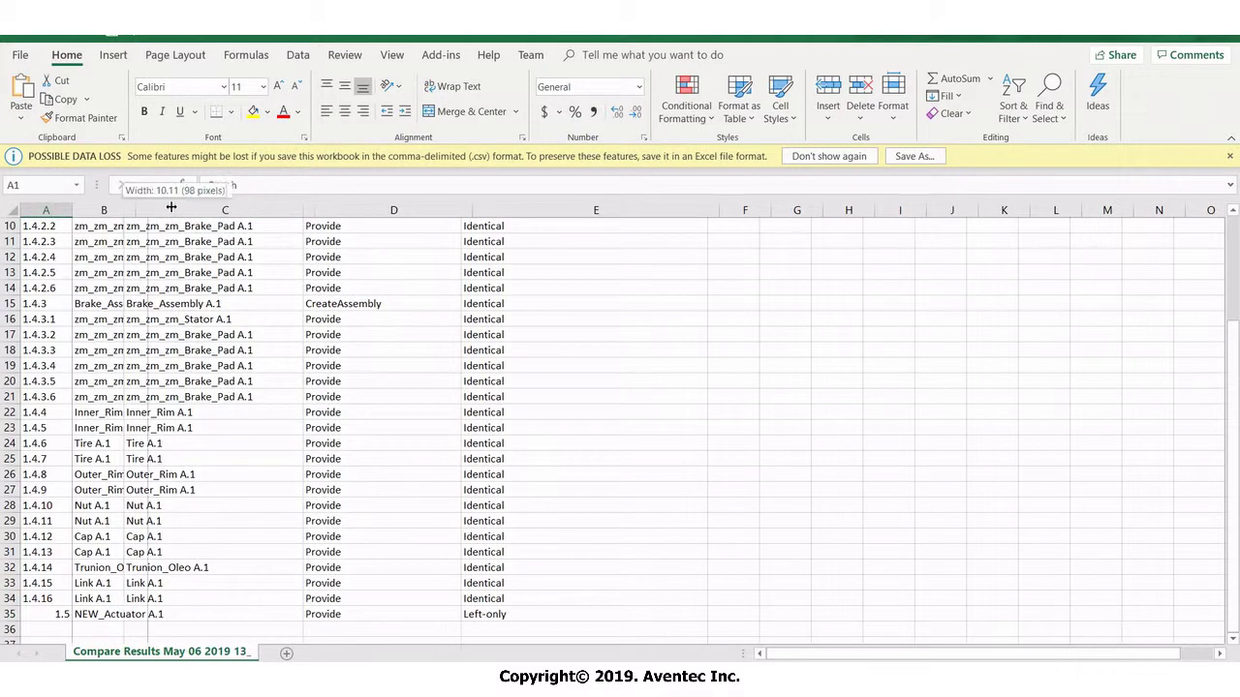
double_click(123, 210)
scroll(249, 571, "down", 3)
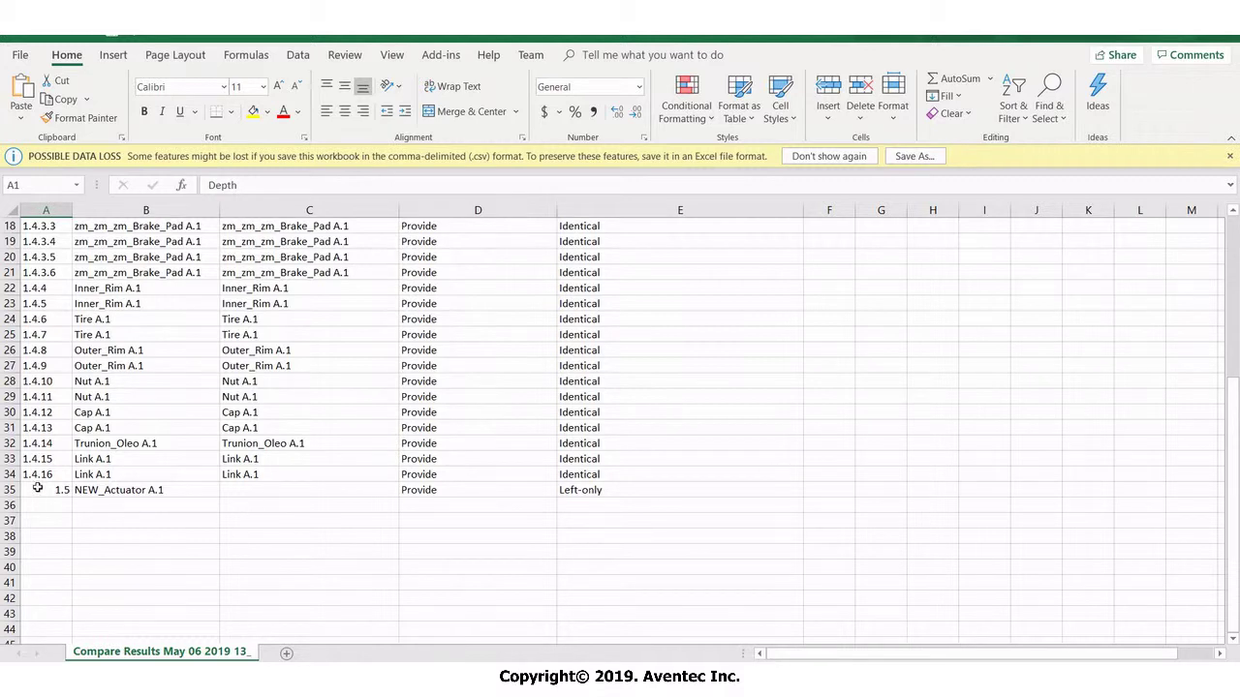
left_click_drag(37, 489, 603, 494)
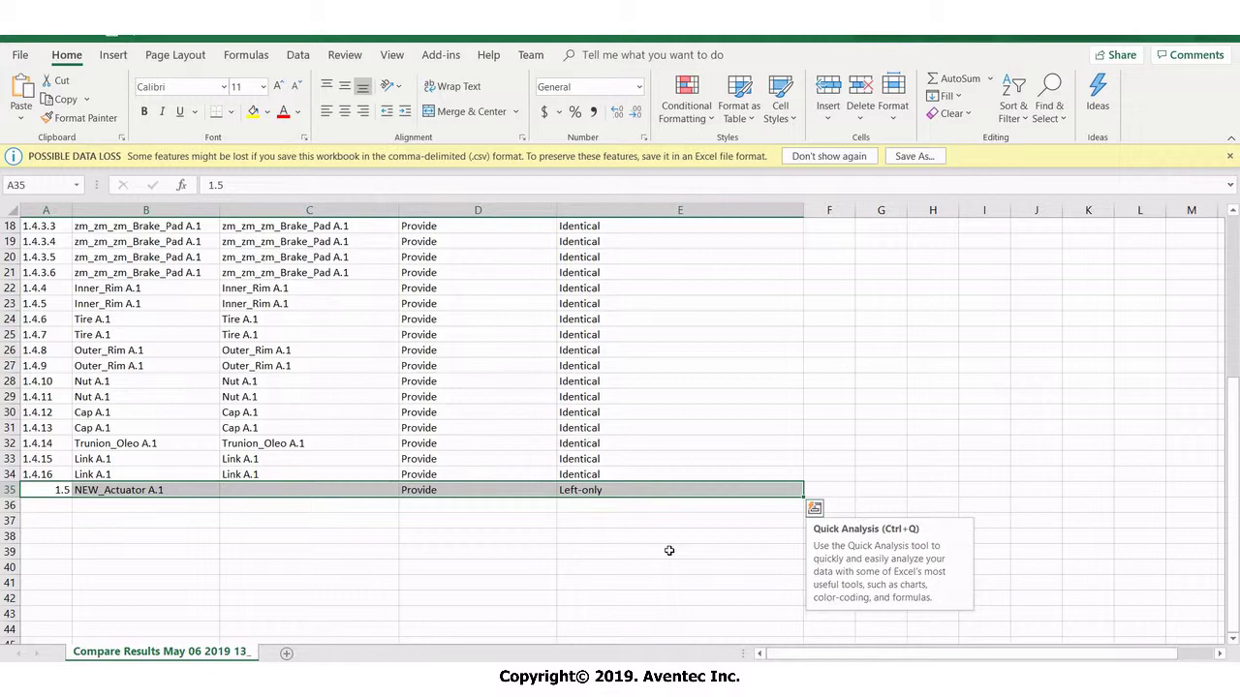
- Close the Compare Results CSV in Excel without saving changes
left_click(668, 550)
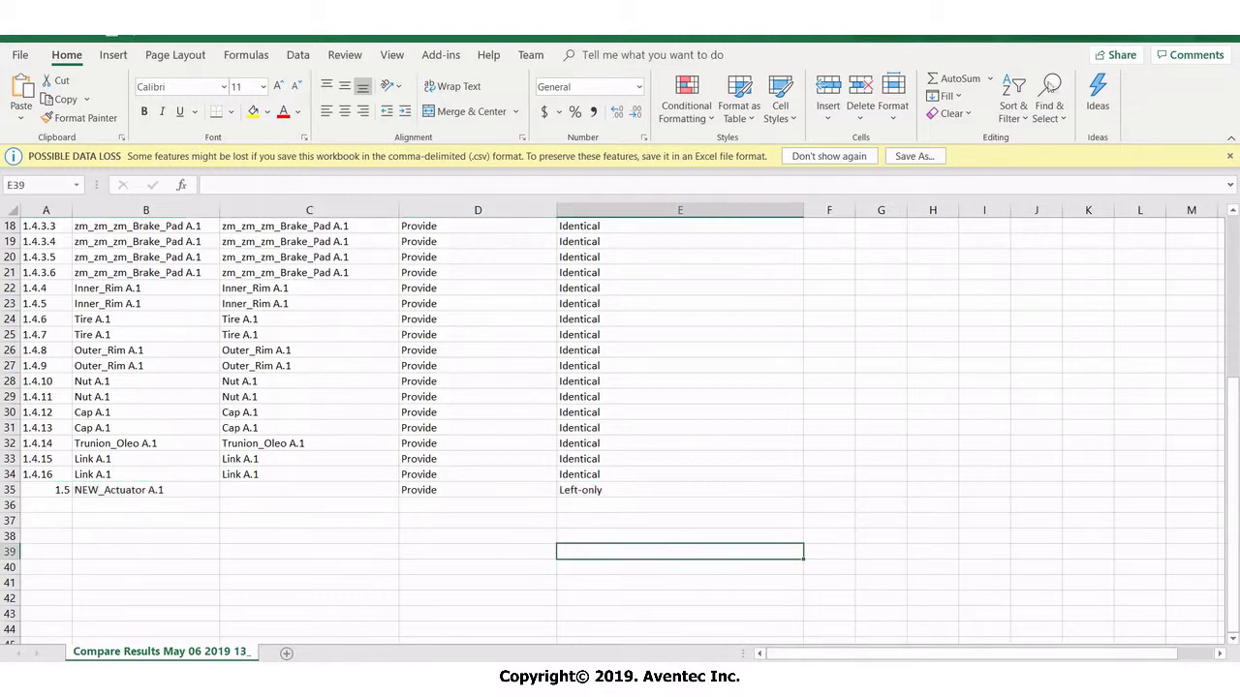
left_click(1223, 37)
left_click(621, 378)
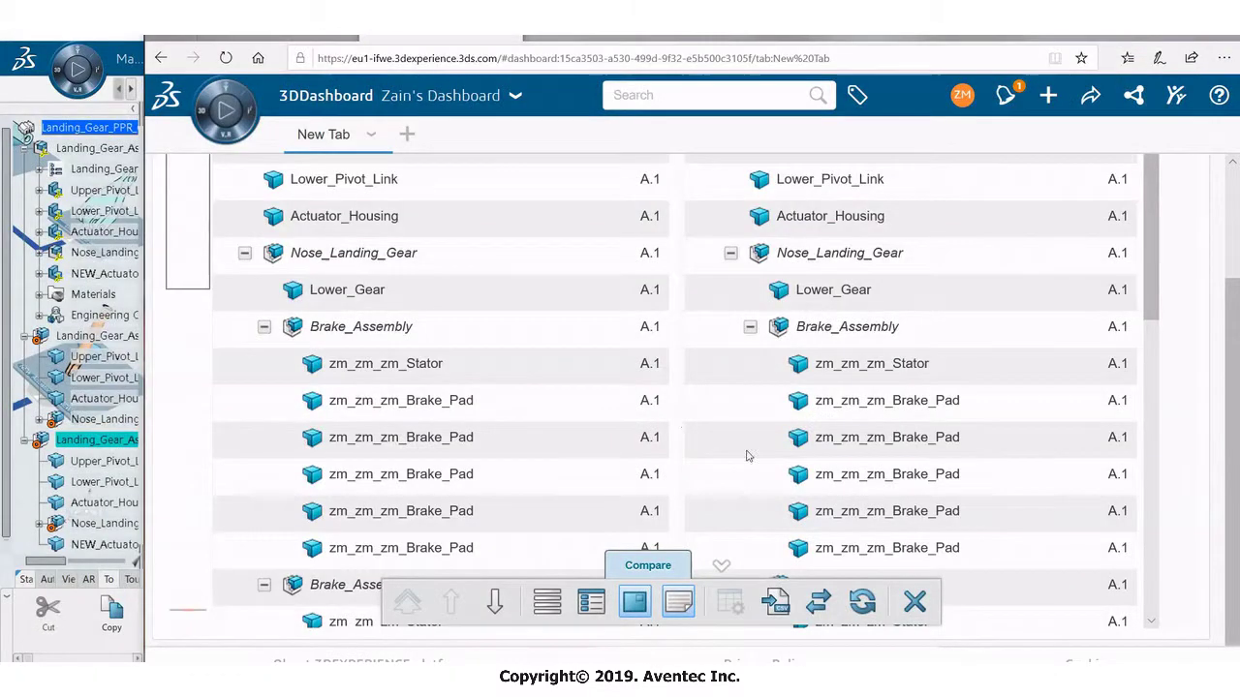